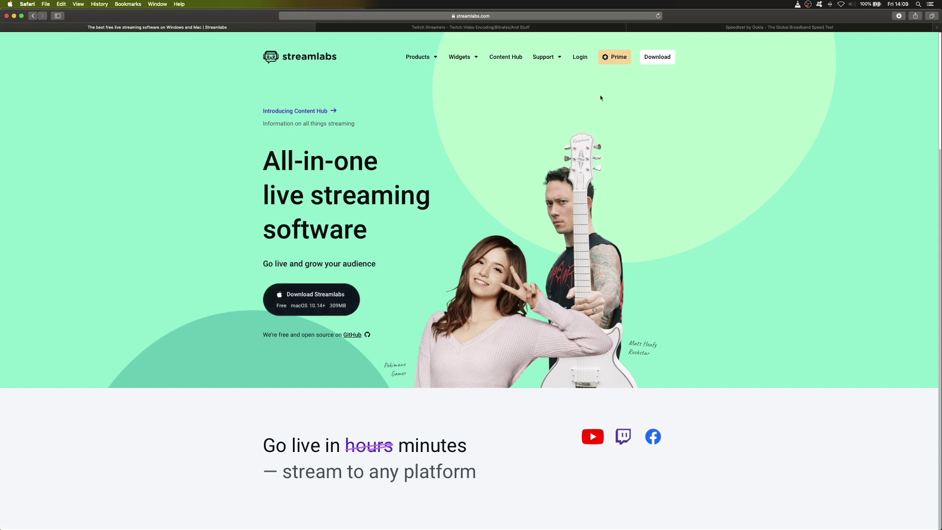
# Log in to Streamlabs with YouTube and choose to start fresh in Streamlabs OBS instead of importing from OBS.
pyautogui.click(580, 58)
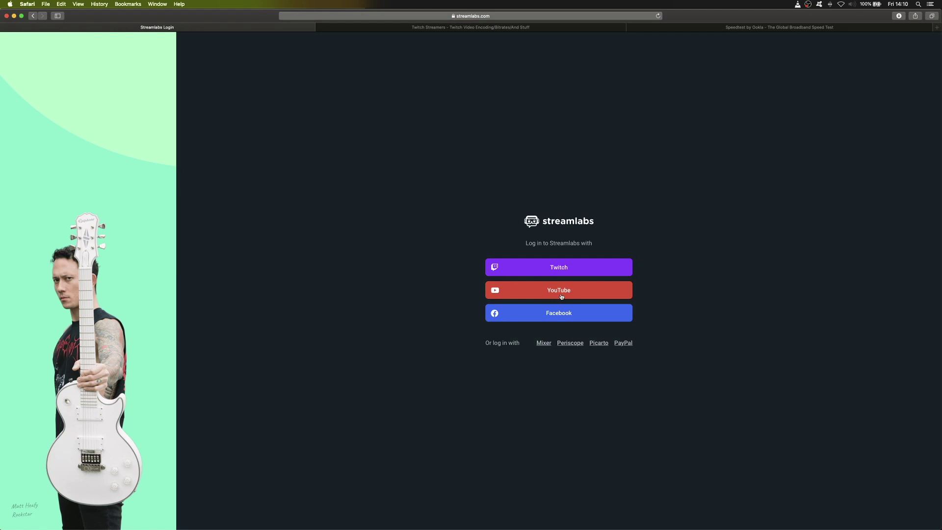
pyautogui.click(561, 296)
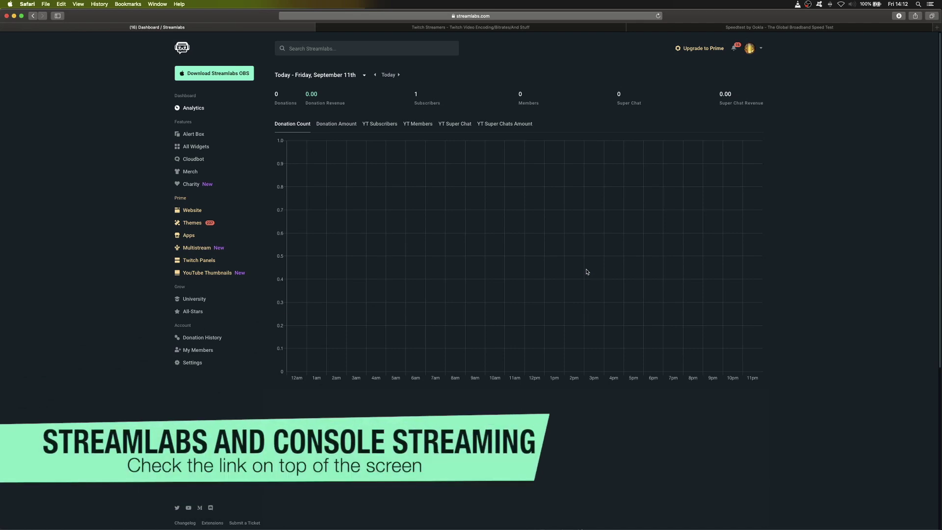
pyautogui.scroll(-1, 373, 162)
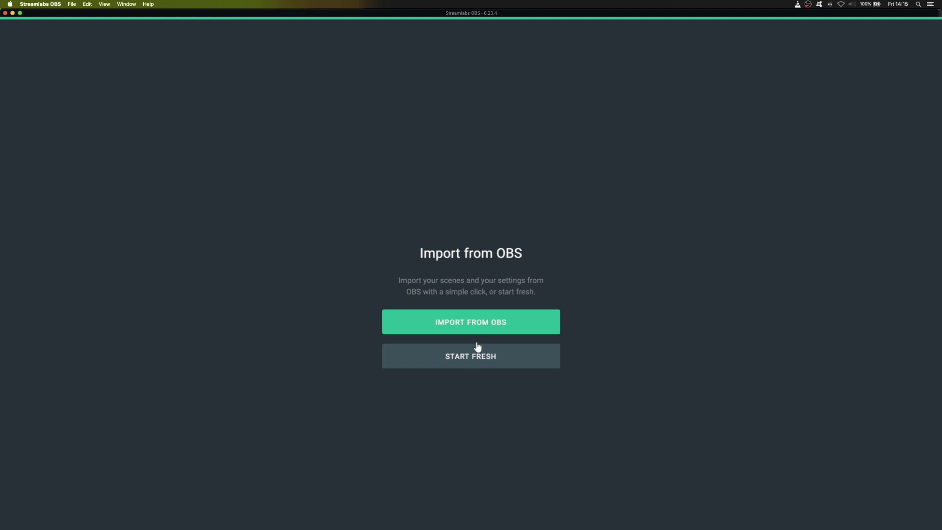
pyautogui.click(477, 347)
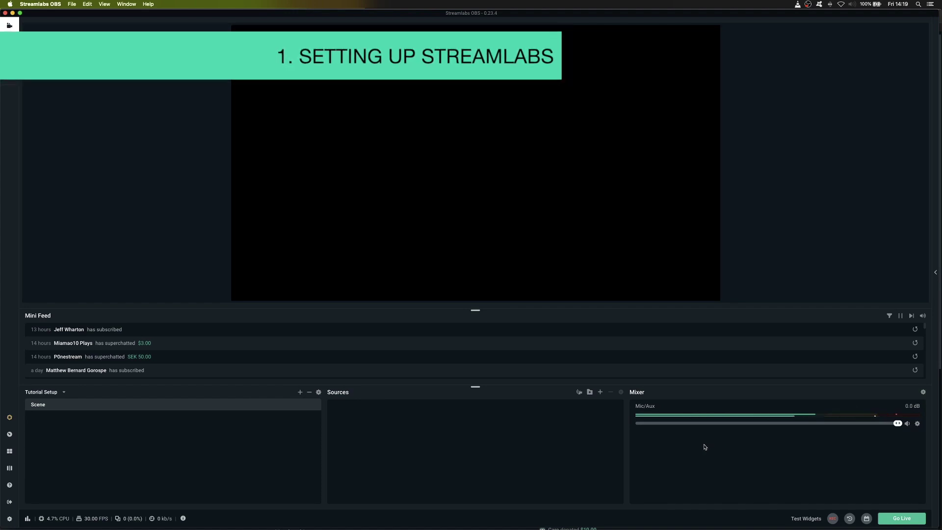
# Open the Streamlabs OBS settings and review the General options and the Stream platform connections.
pyautogui.click(9, 519)
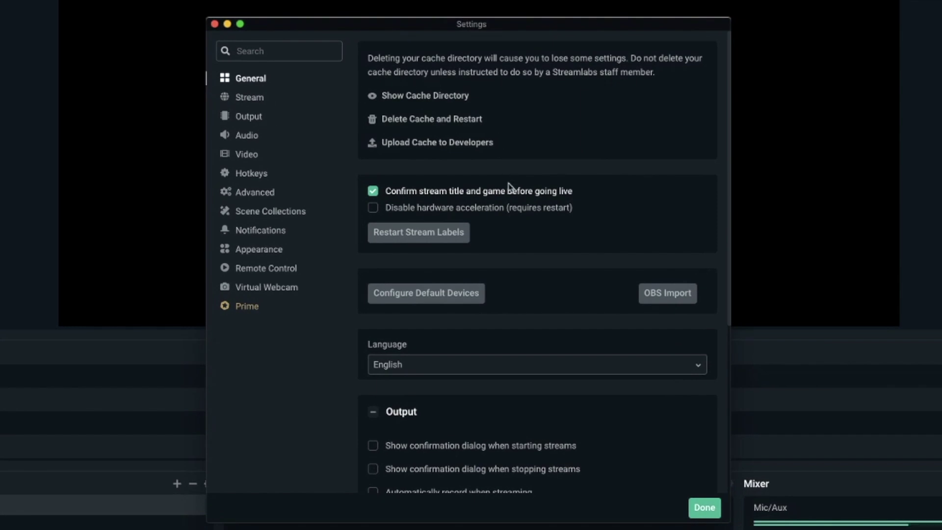
pyautogui.scroll(-5, 519, 284)
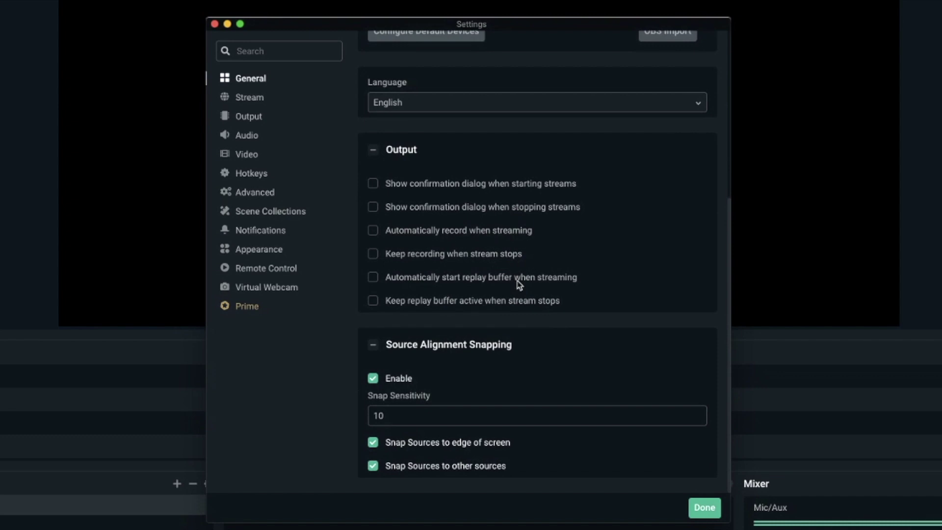
pyautogui.scroll(3, 519, 285)
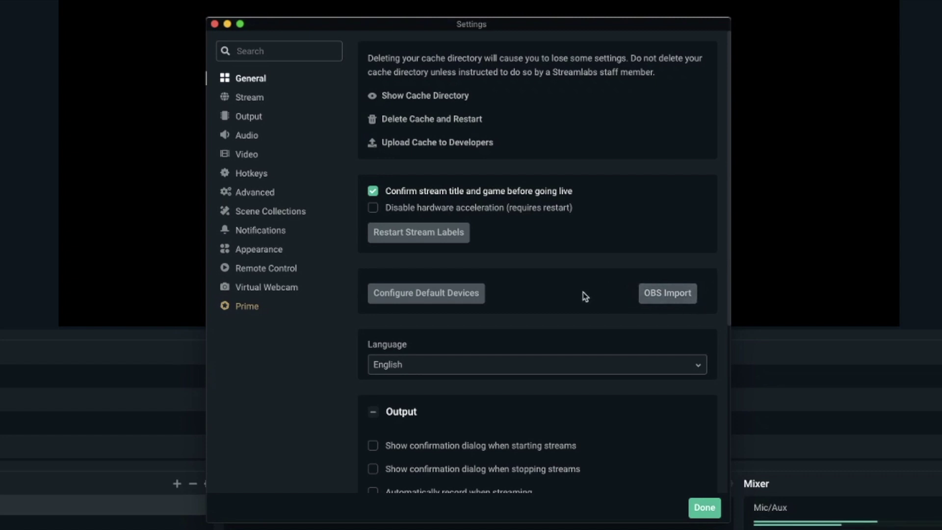
pyautogui.click(257, 104)
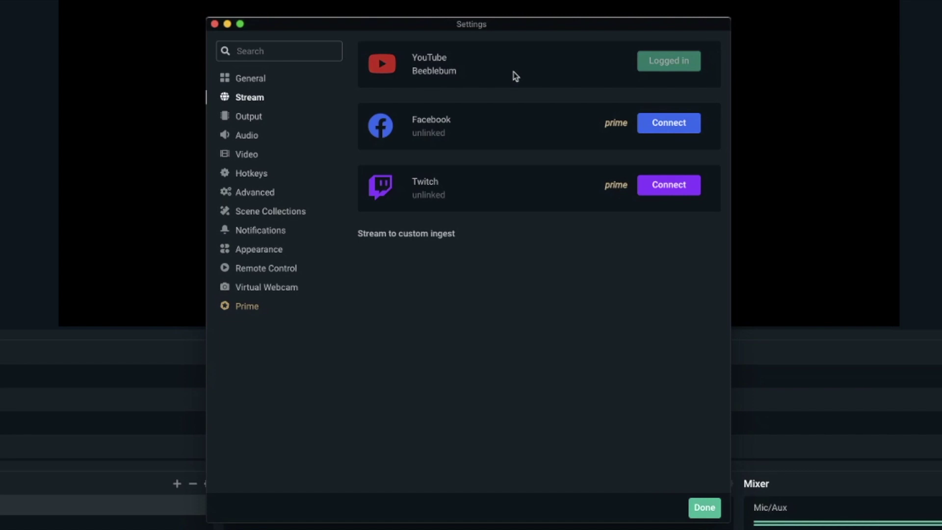
pyautogui.moveTo(647, 62)
# Review the Output settings and the Audio settings, including the device choices for Mic/Auxiliary Device 1.
pyautogui.click(242, 121)
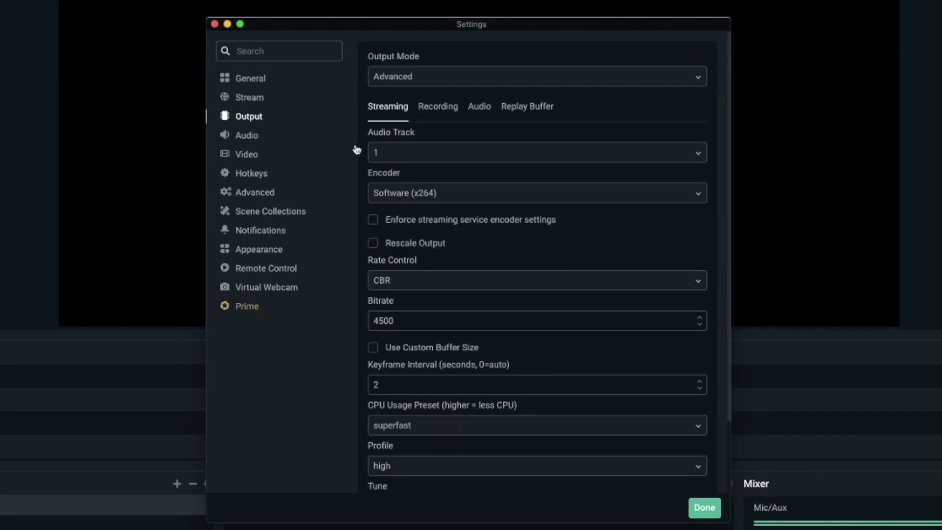
pyautogui.click(249, 138)
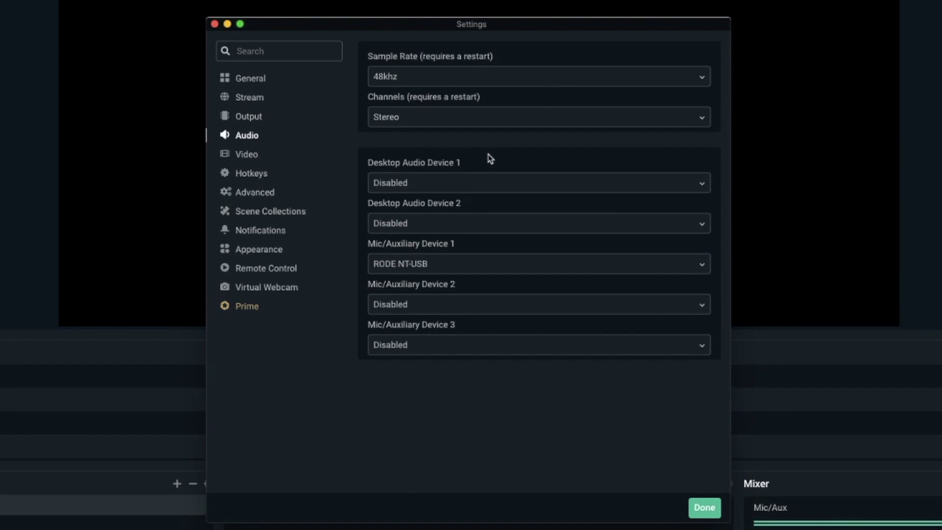
pyautogui.click(451, 274)
pyautogui.click(329, 371)
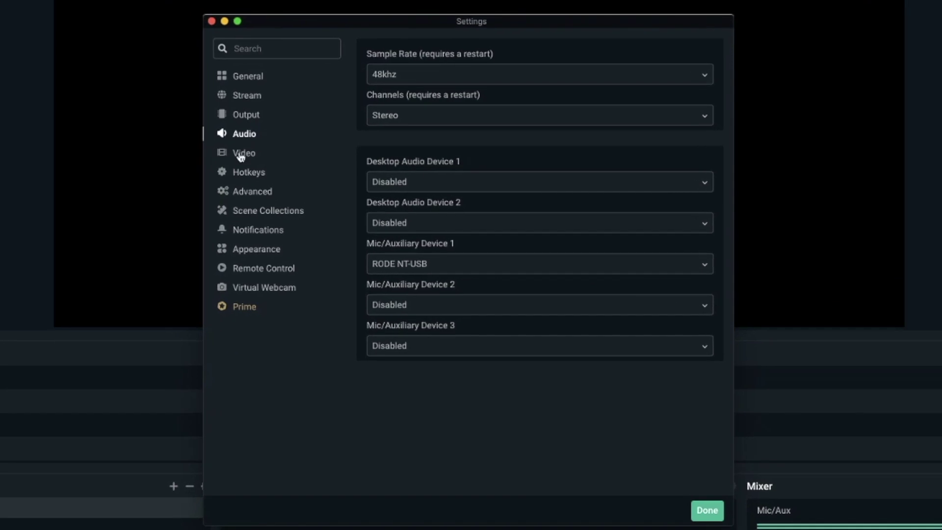
# Examine the Video resolution and FPS settings and the full list of available Hotkeys.
pyautogui.click(301, 183)
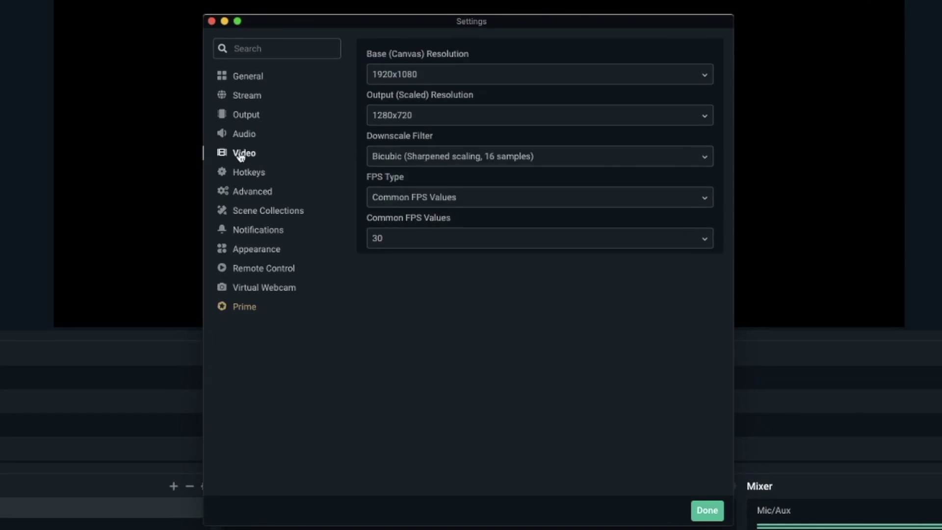
pyautogui.click(243, 177)
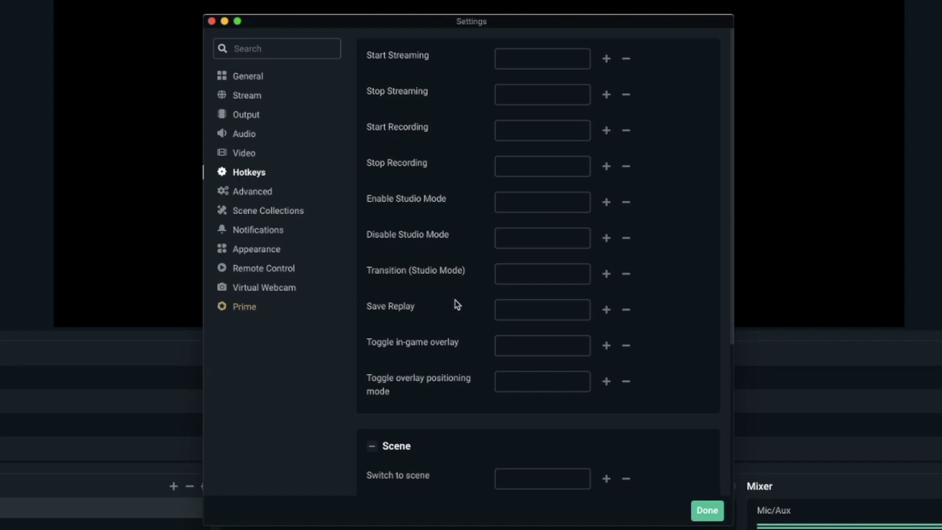
pyautogui.scroll(-5, 456, 304)
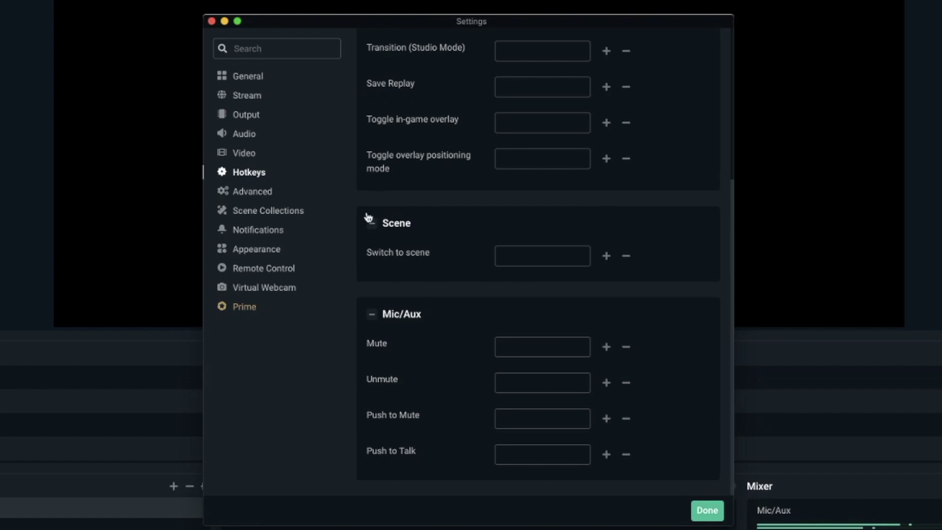
# Examine the Advanced settings, including audio monitoring, recording, replay buffer, stream delay, automatic reconnection, network, sources and media files.
pyautogui.click(258, 193)
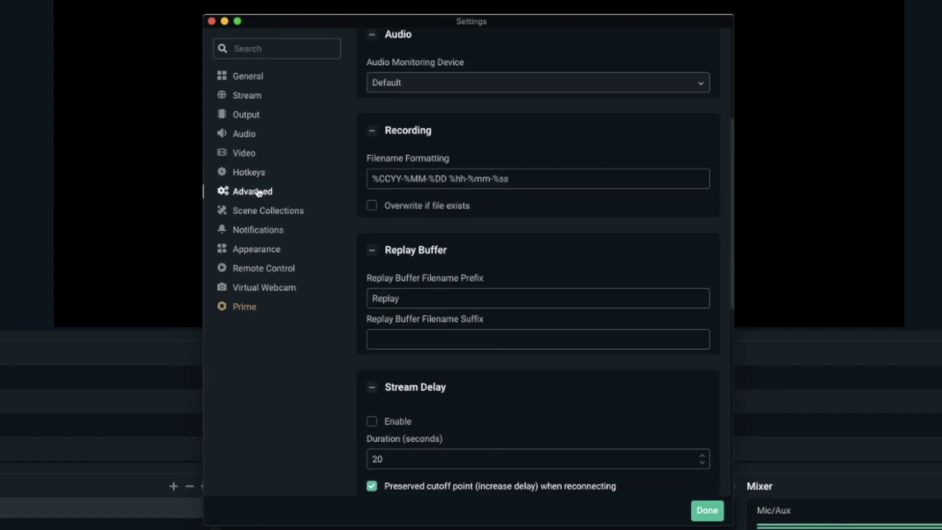
pyautogui.scroll(3, 444, 189)
pyautogui.scroll(3, 447, 192)
pyautogui.scroll(-3, 449, 199)
pyautogui.scroll(-9, 452, 209)
pyautogui.scroll(-3, 451, 208)
pyautogui.scroll(1, 451, 207)
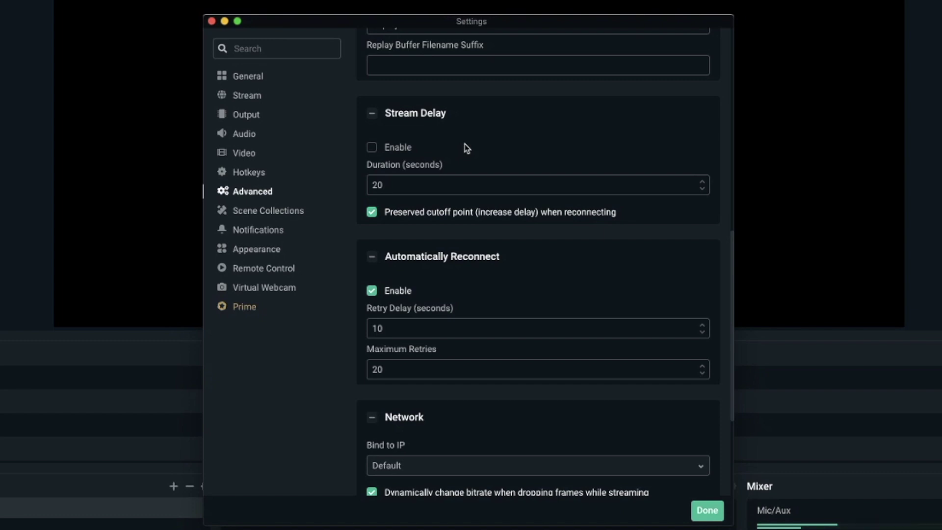
pyautogui.scroll(-3, 469, 305)
pyautogui.scroll(-2, 469, 305)
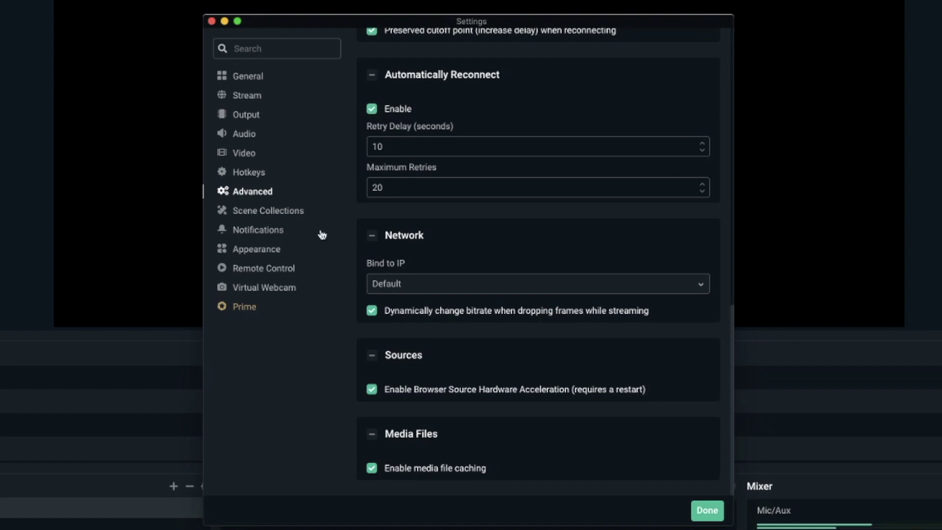
# Review the Scene Collections and Notifications settings and bring up the Appearance settings.
pyautogui.click(285, 216)
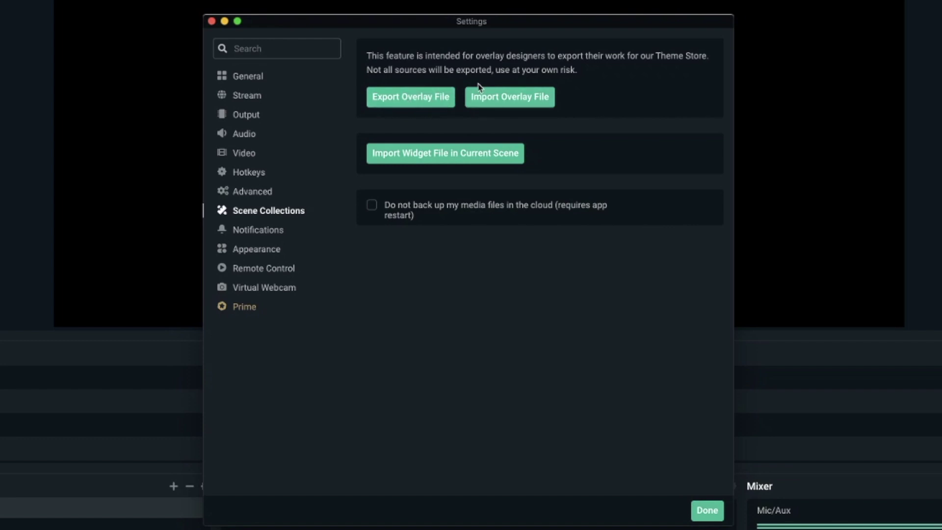
pyautogui.click(262, 237)
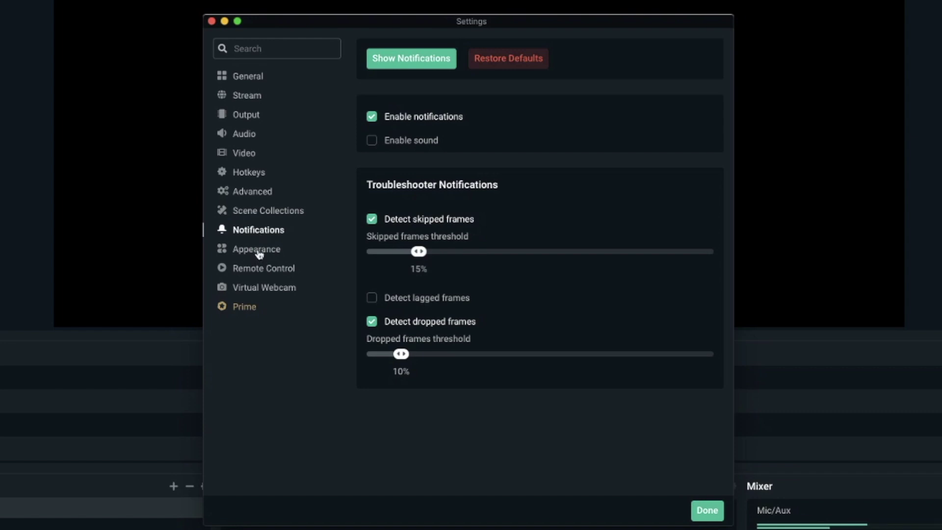
pyautogui.click(260, 254)
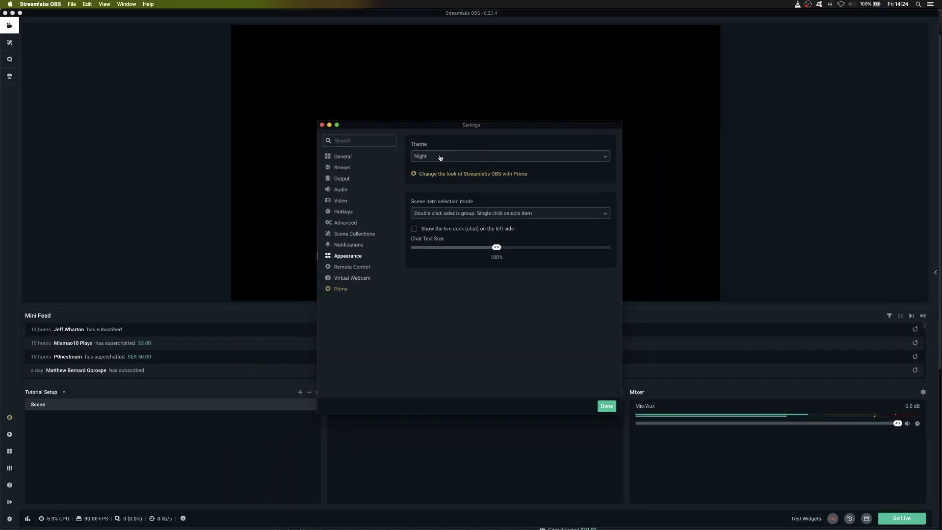
# Preview the Day theme and switch the interface back to the Night theme.
pyautogui.click(417, 76)
pyautogui.click(427, 181)
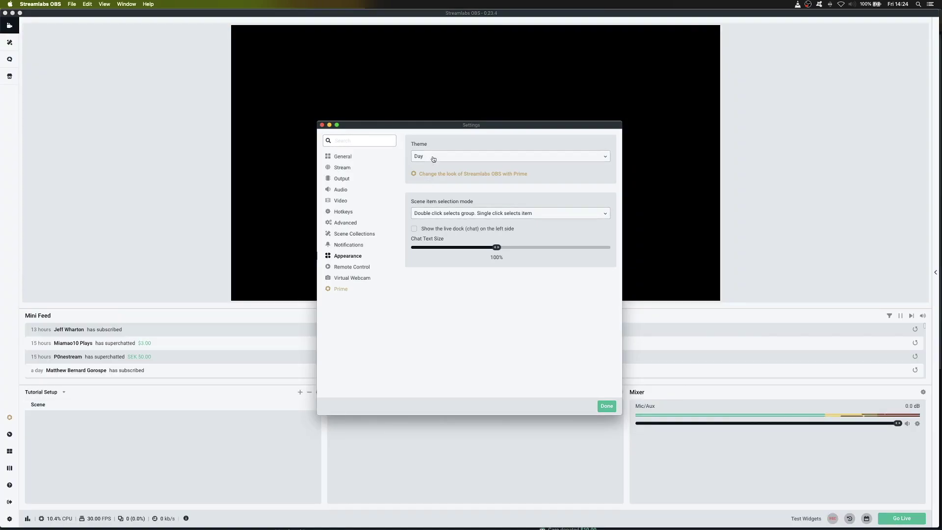
pyautogui.click(433, 157)
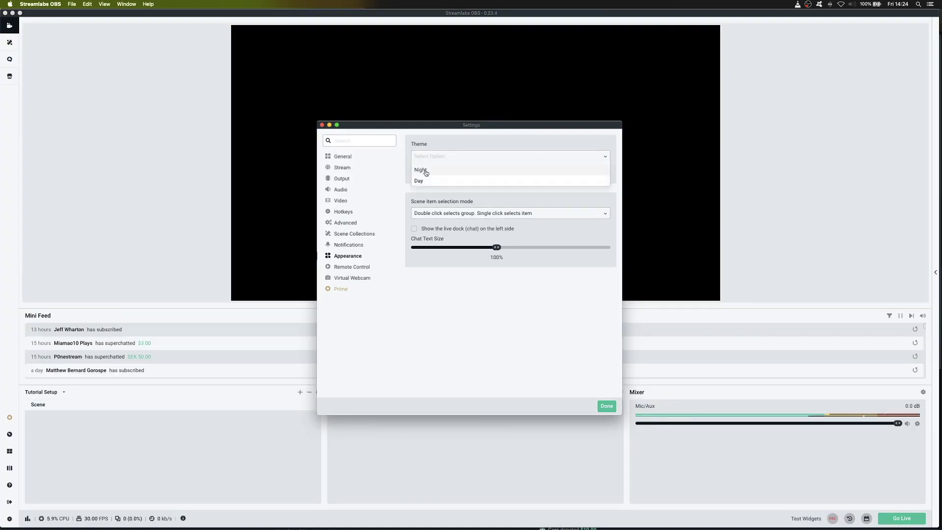
pyautogui.click(425, 171)
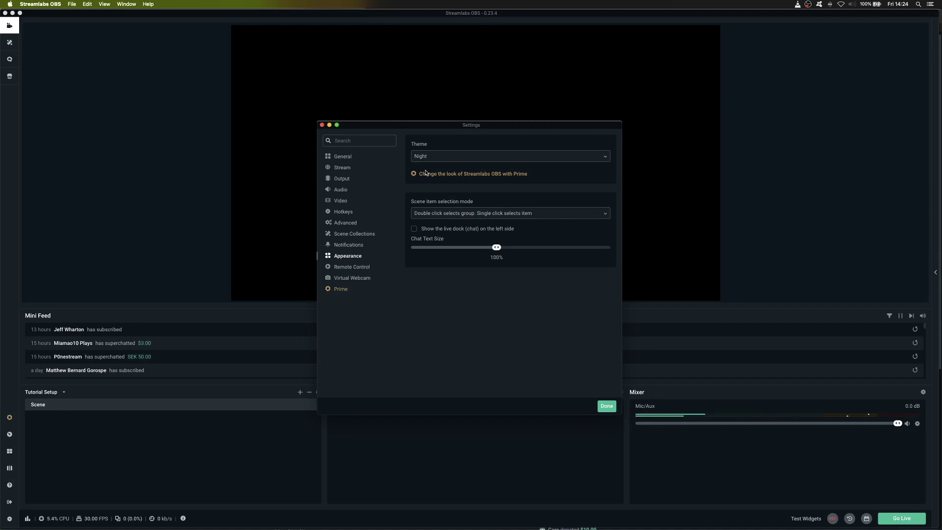
# Look at the Remote Control settings and compare the Video resolution and FPS settings with the Output streaming settings.
pyautogui.click(358, 270)
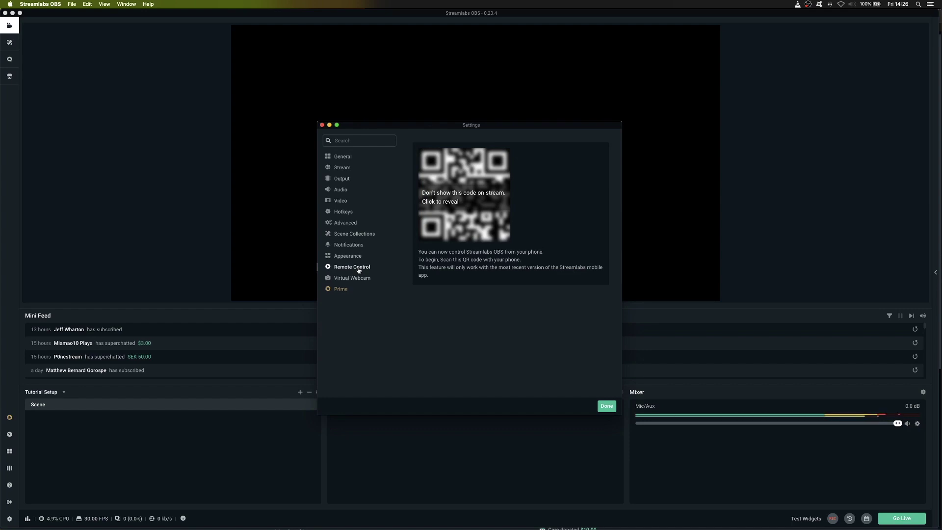
pyautogui.click(348, 201)
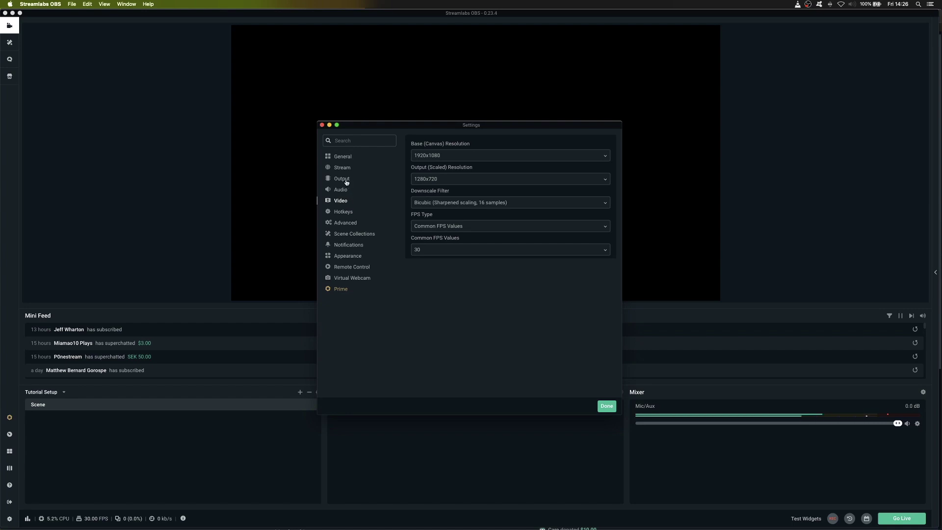
pyautogui.click(347, 182)
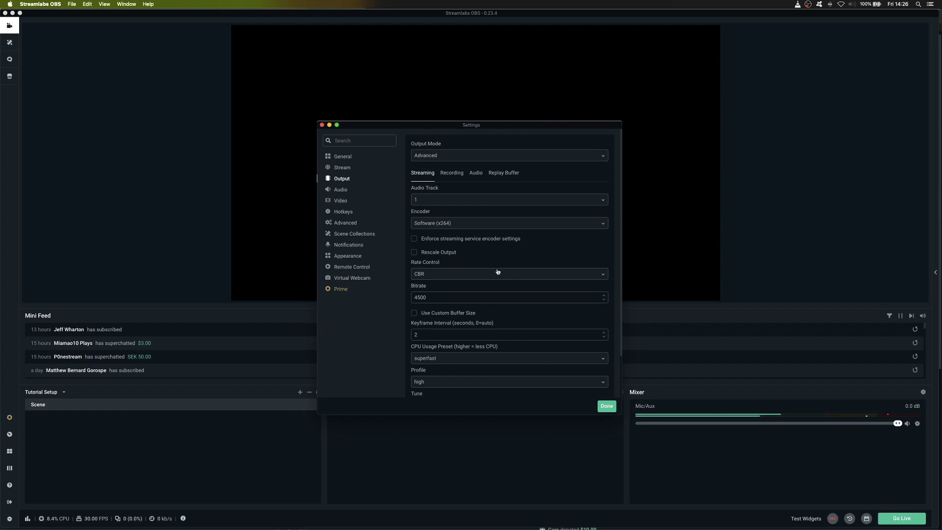
pyautogui.click(339, 202)
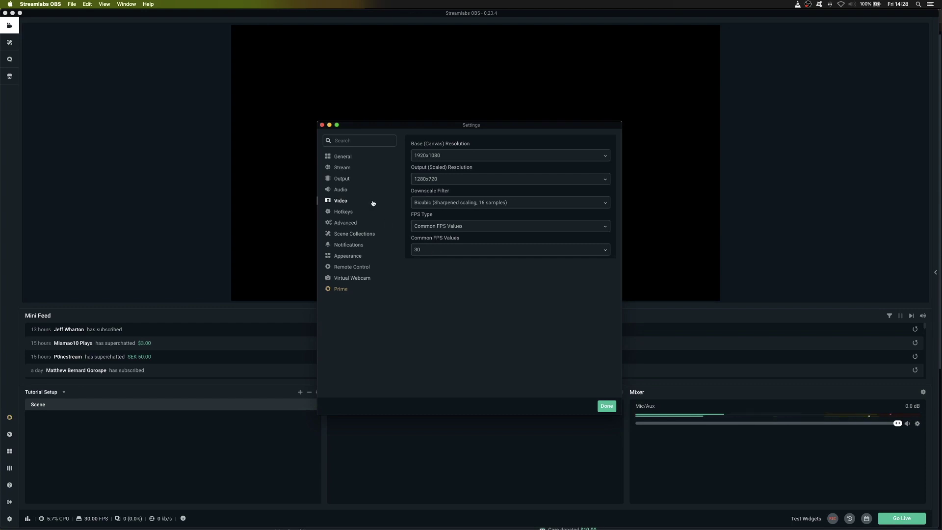
# Choose Software (x264) as the streaming encoder in the Output settings.
pyautogui.click(342, 179)
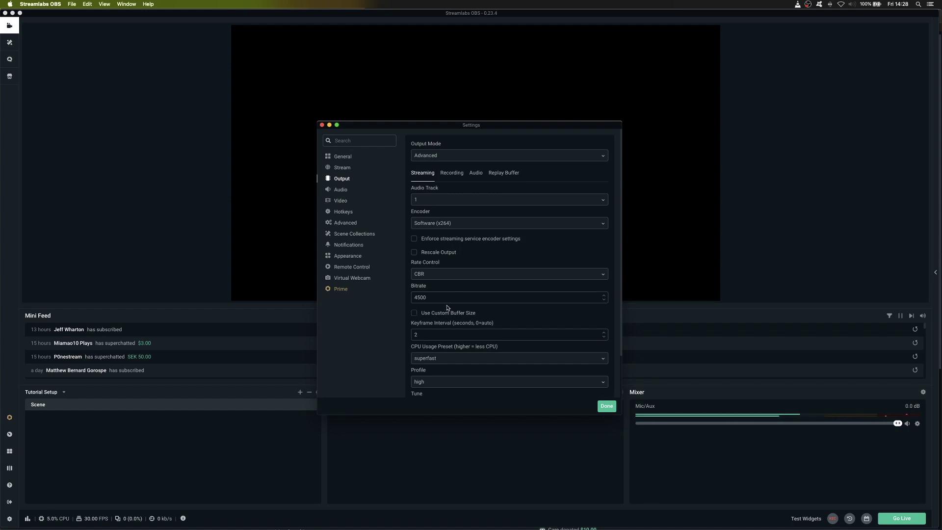
pyautogui.click(424, 225)
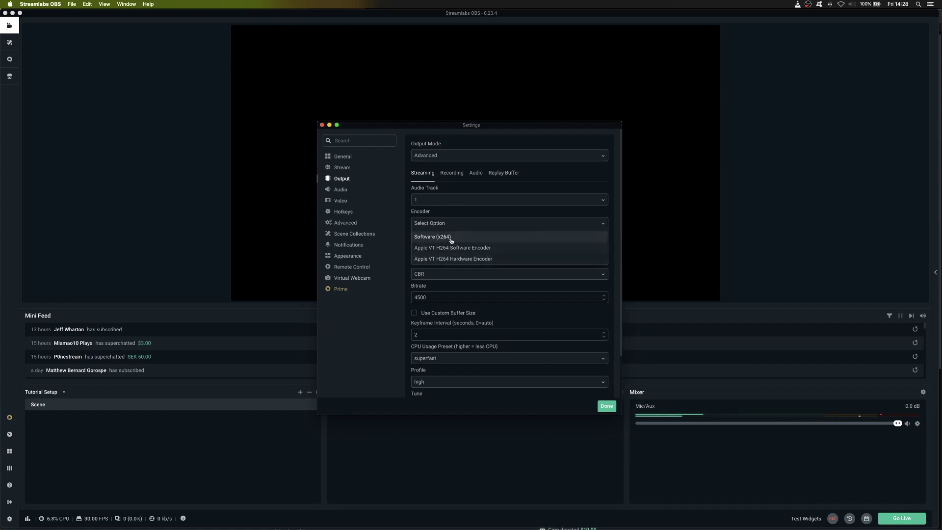
pyautogui.click(446, 237)
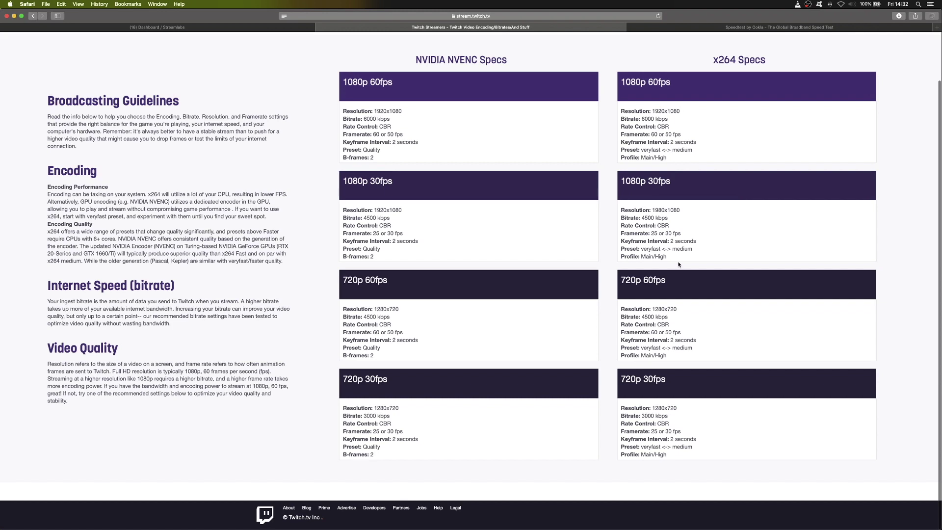
# In Safari, run an internet speed test on speedtest.net and go back to Twitch's broadcasting guidelines.
pyautogui.click(715, 29)
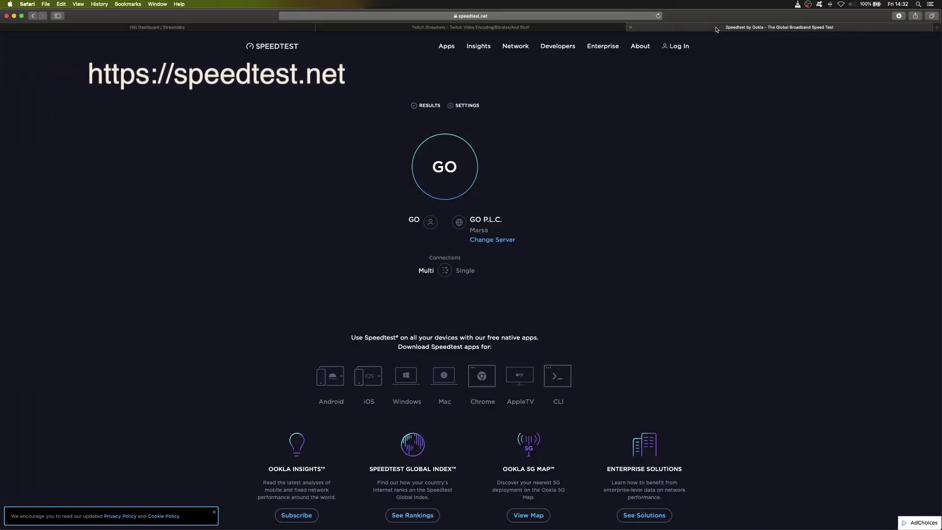
pyautogui.click(442, 177)
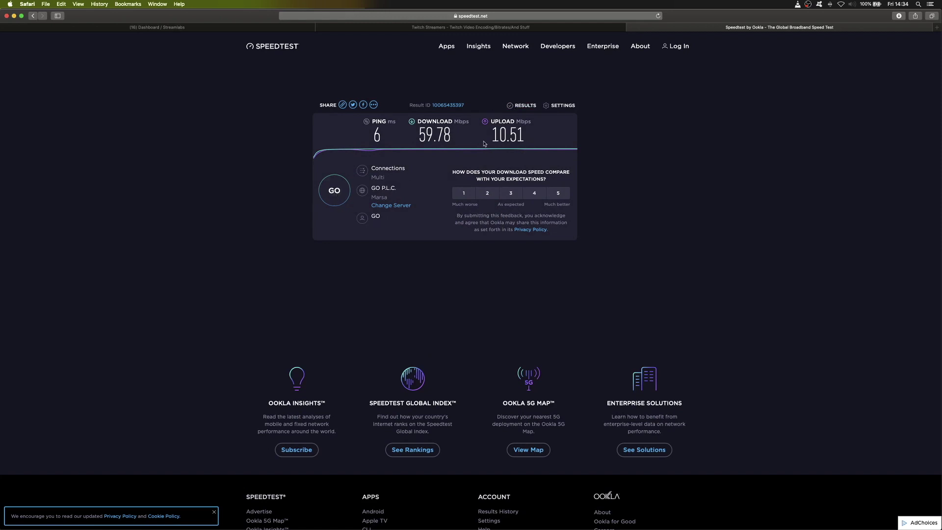
pyautogui.click(459, 27)
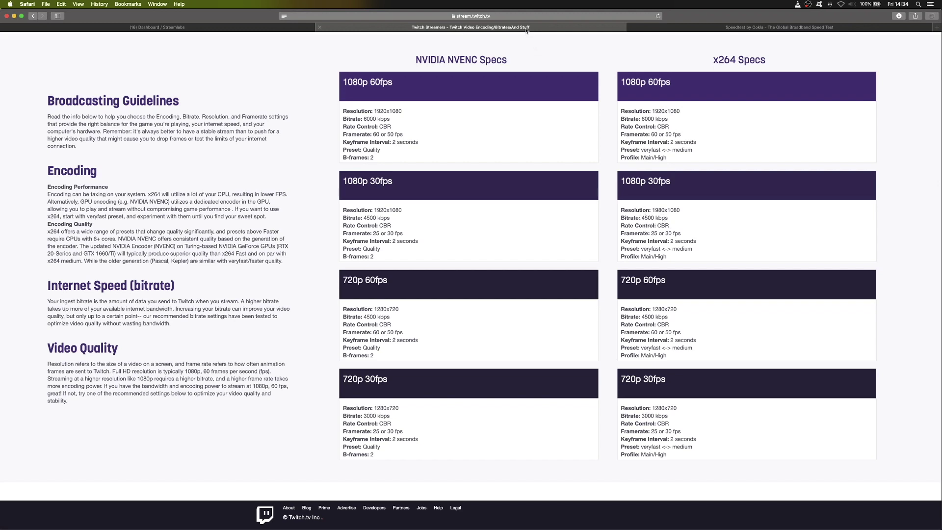
# Calculate 8500 × 0.7 in Calculator beside the speed test results, and return to Twitch's broadcasting guidelines in Safari.
pyautogui.hotkey('ctrl', 'Tab')
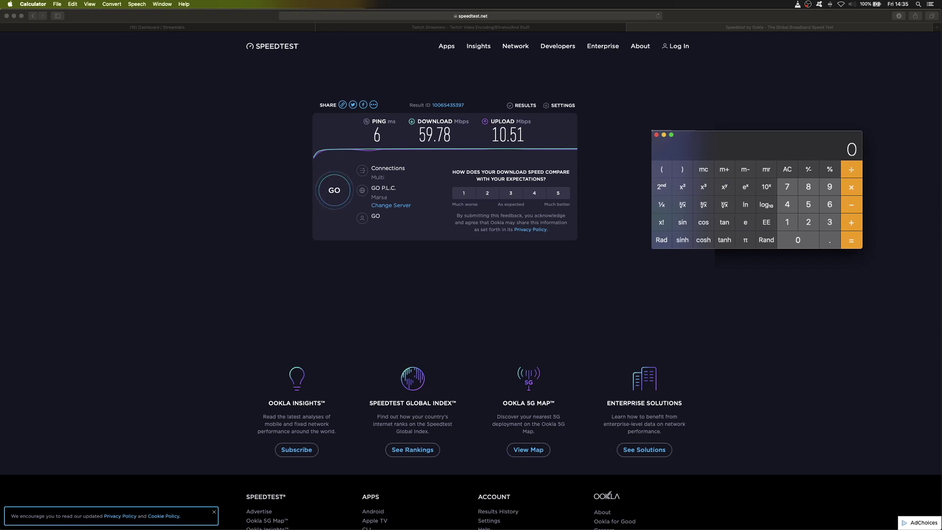
pyautogui.moveTo(834, 153); pyautogui.dragTo(834, 153)
pyautogui.write('8500')
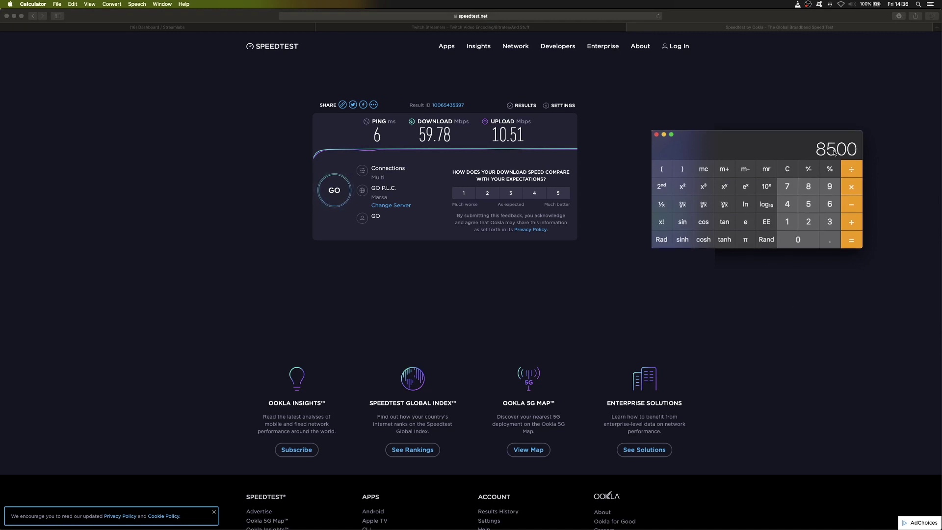
pyautogui.write('*.7')
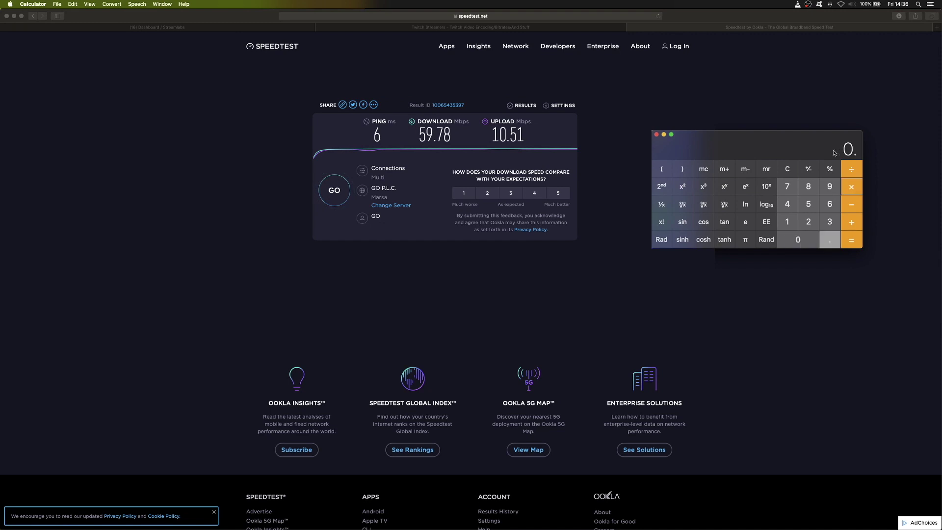
pyautogui.press('Return')
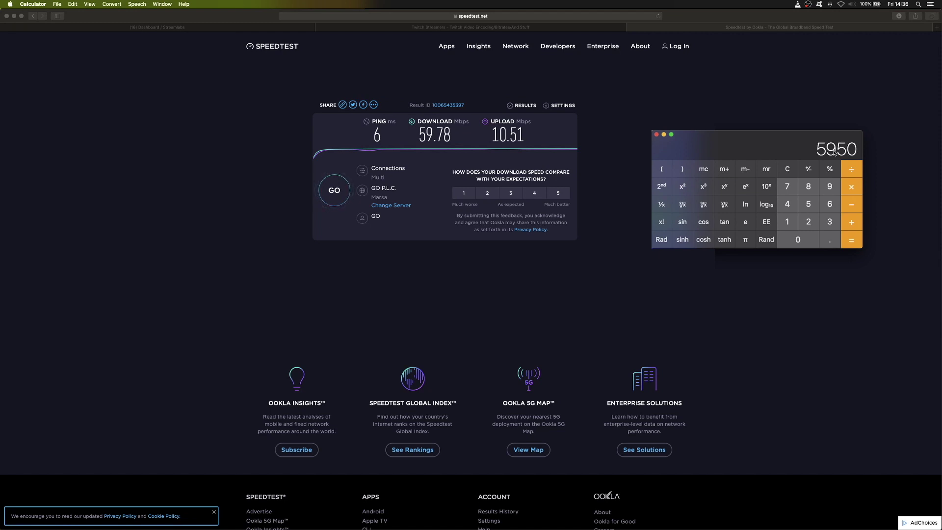
pyautogui.click(444, 28)
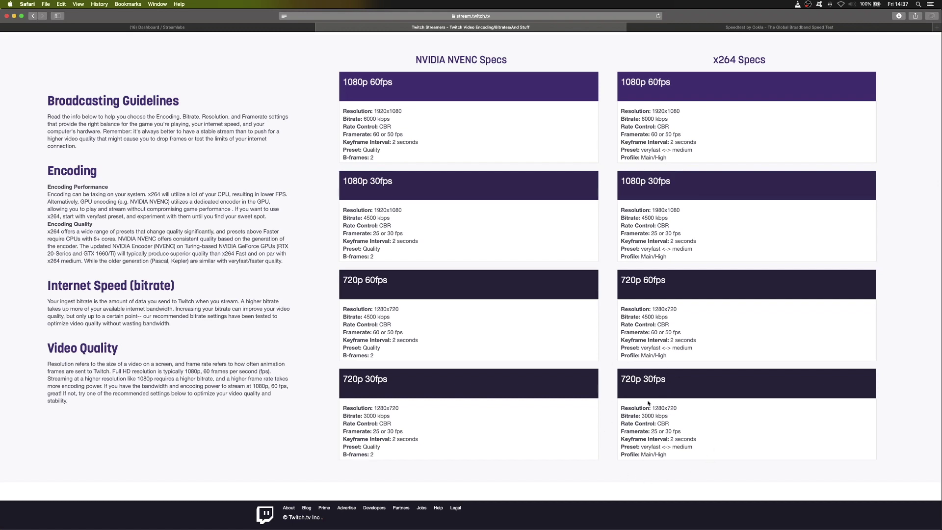
# Switch to Streamlabs OBS and choose Bicubic (Sharpened scaling, 16 samples) as the downscale filter in the Video settings.
pyautogui.press('super+Tab')
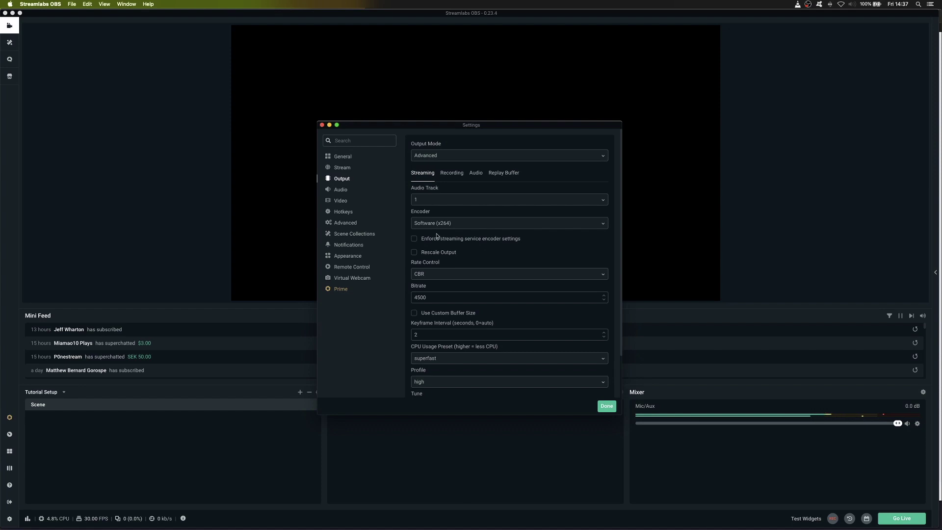
pyautogui.moveTo(440, 128); pyautogui.dragTo(350, 110)
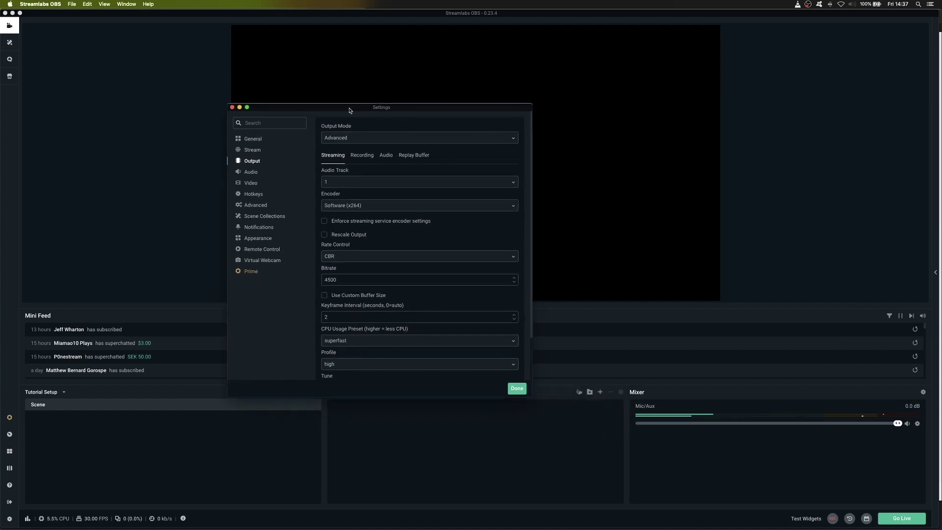
pyautogui.click(249, 184)
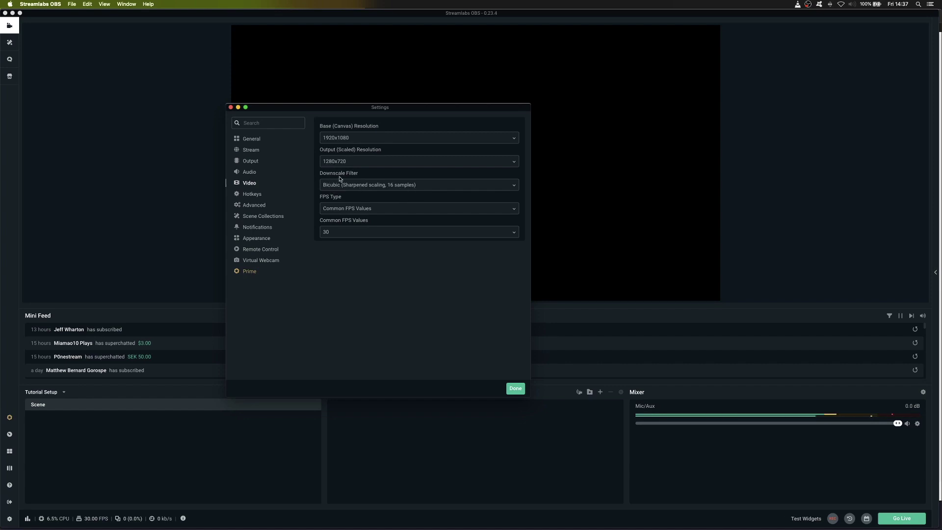
pyautogui.click(418, 190)
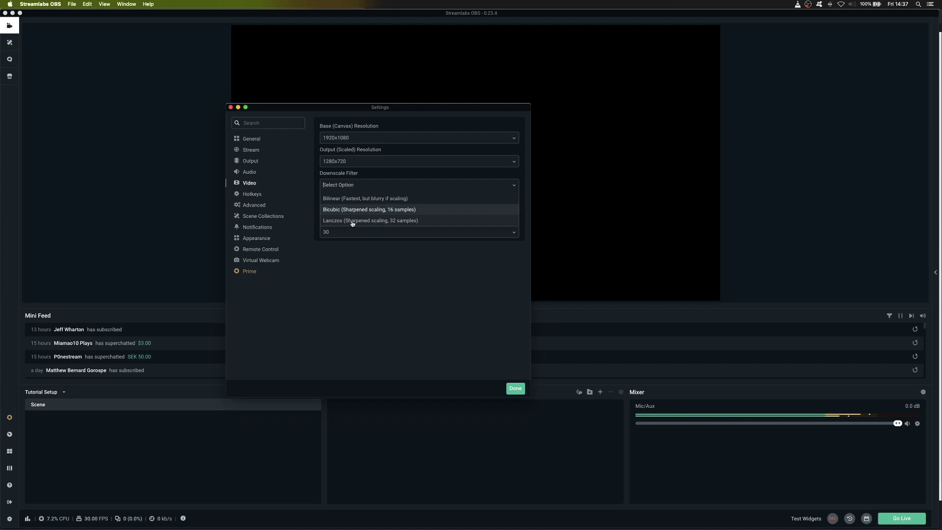
pyautogui.click(338, 209)
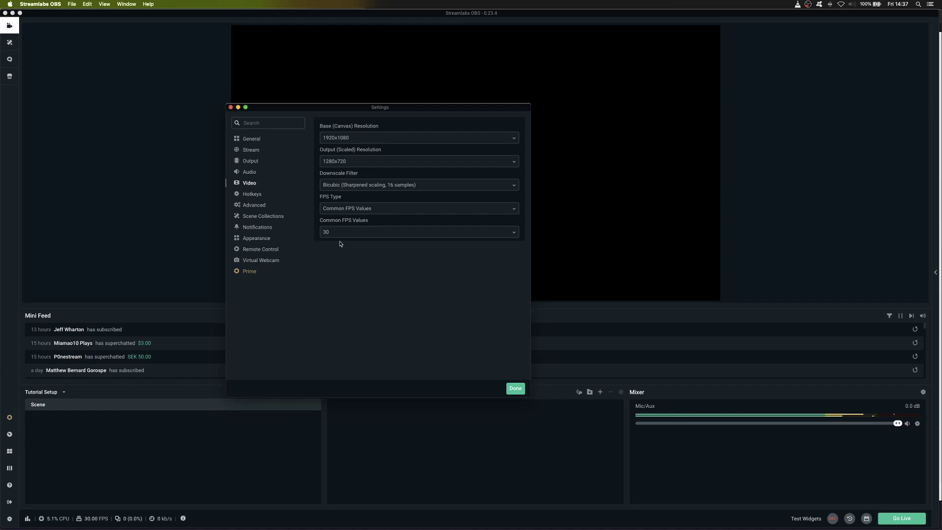
# Choose CBR as the streaming rate control in the Output settings.
pyautogui.click(251, 161)
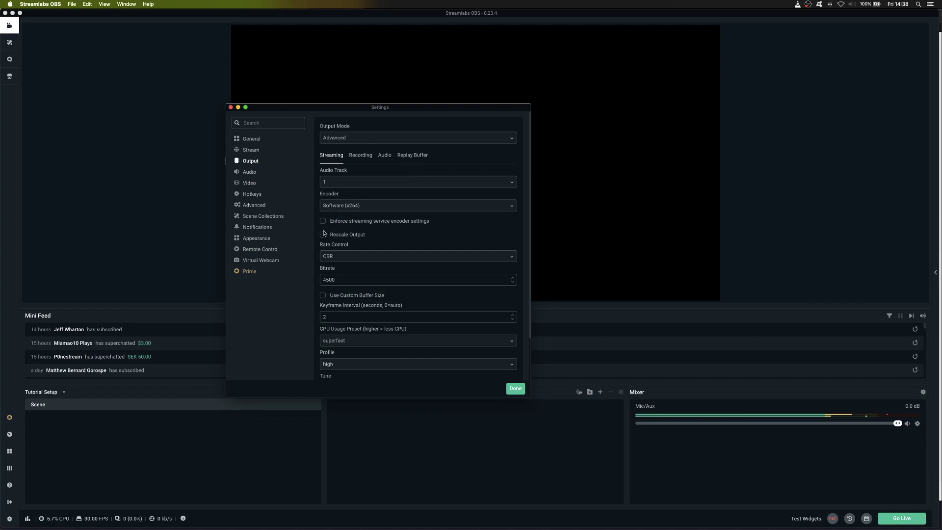
pyautogui.scroll(-2, 351, 233)
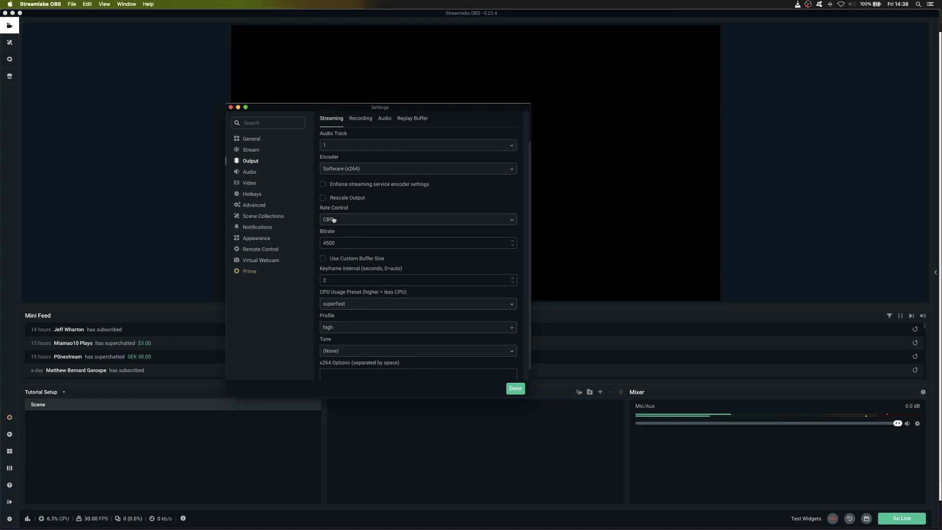
pyautogui.click(333, 220)
pyautogui.click(328, 235)
pyautogui.scroll(-1, 352, 248)
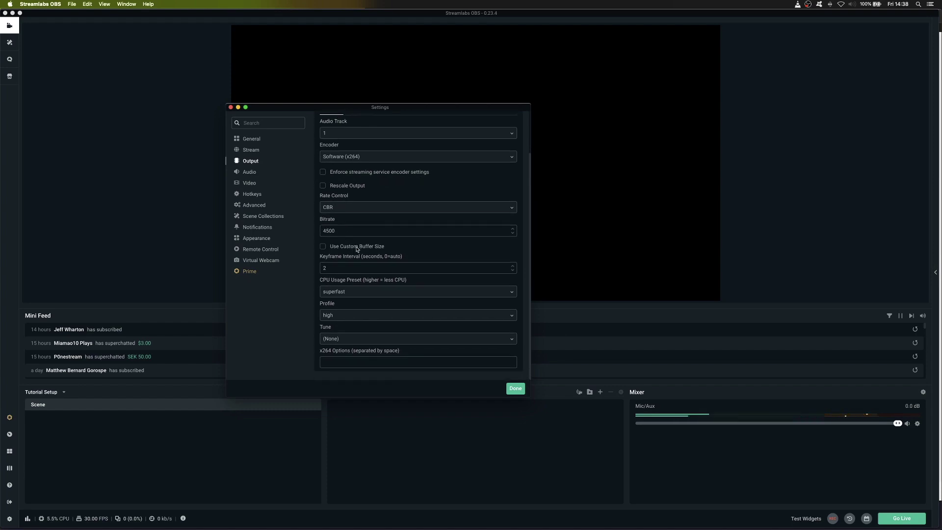
# Check Twitch's x264 guidelines in Safari, then set the streaming CPU usage preset to superfast in Streamlabs OBS and close the settings.
pyautogui.press('super+Tab')
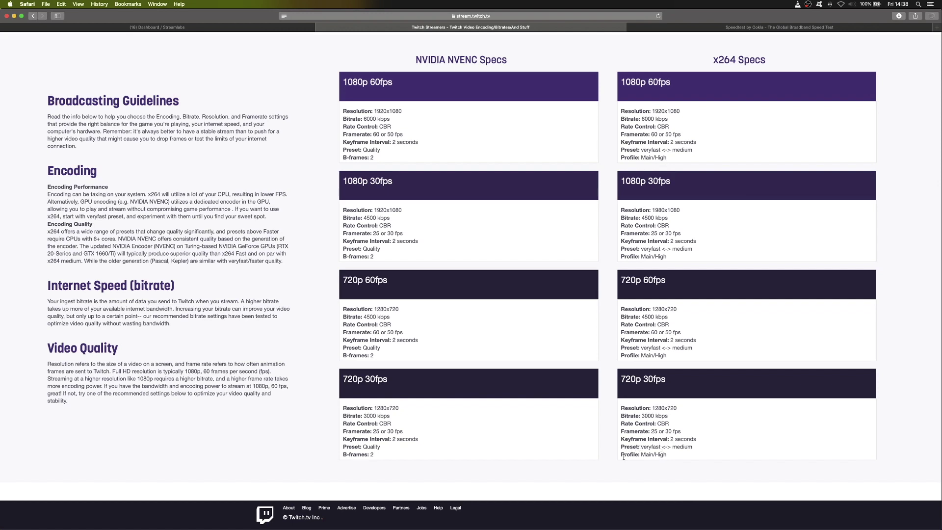
pyautogui.click(14, 16)
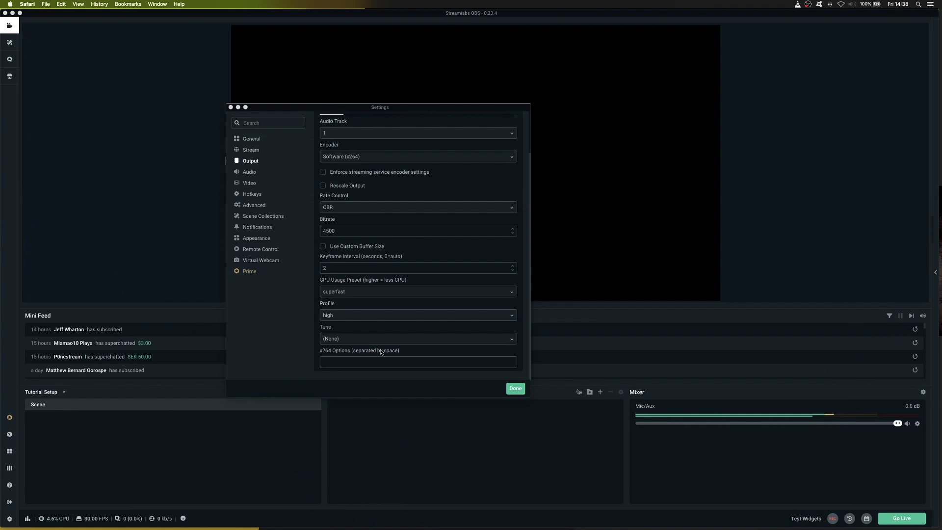
pyautogui.click(364, 293)
pyautogui.click(364, 293)
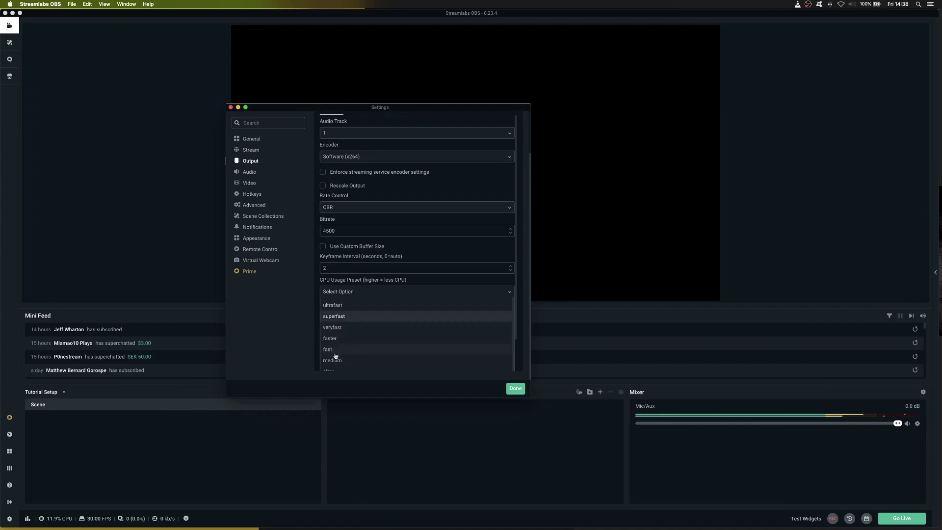
pyautogui.click(346, 319)
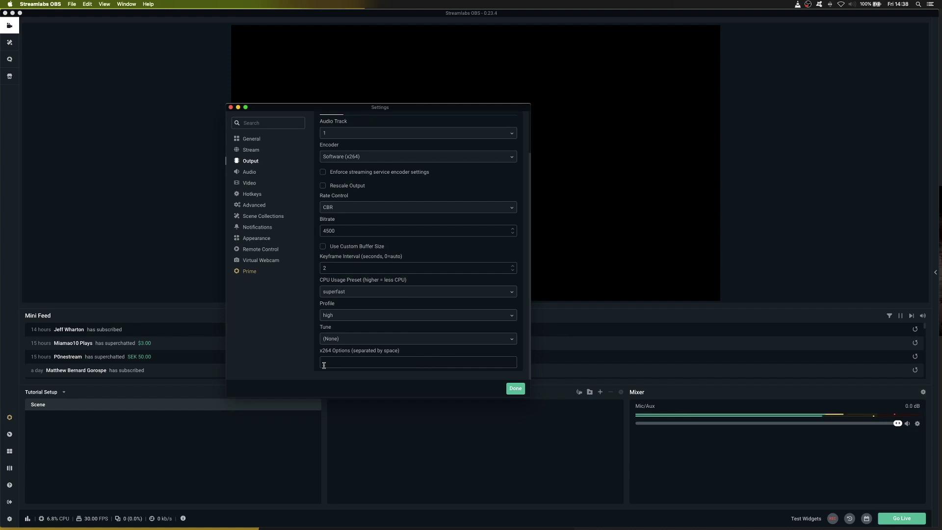
pyautogui.click(515, 389)
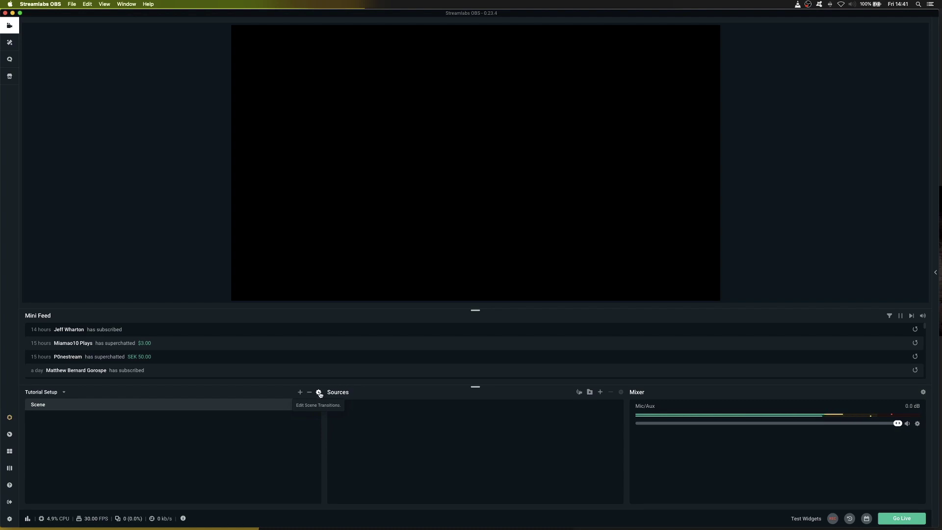
# Add a new scene named "Main Stream Page" to the Tutorial Setup collection.
pyautogui.click(300, 392)
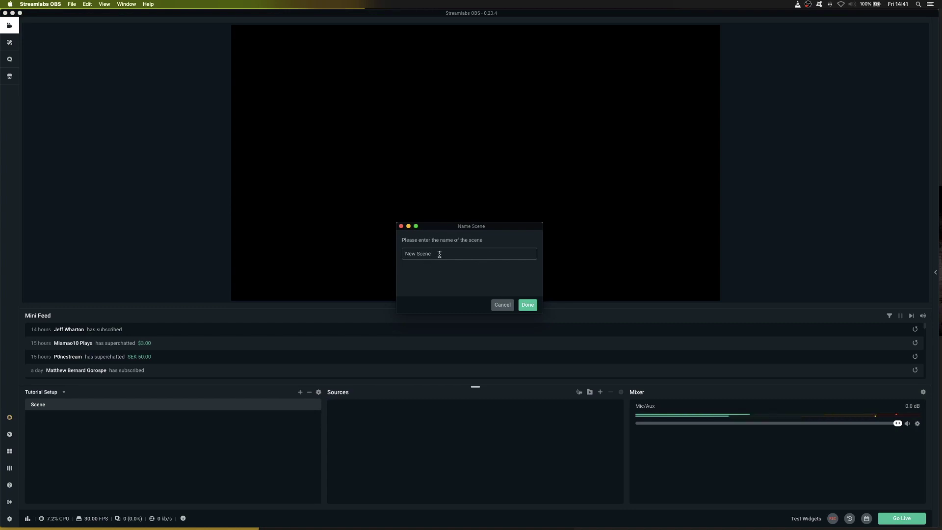
pyautogui.moveTo(439, 254); pyautogui.dragTo(380, 254)
pyautogui.write('Main Stream Page')
pyautogui.press('Return')
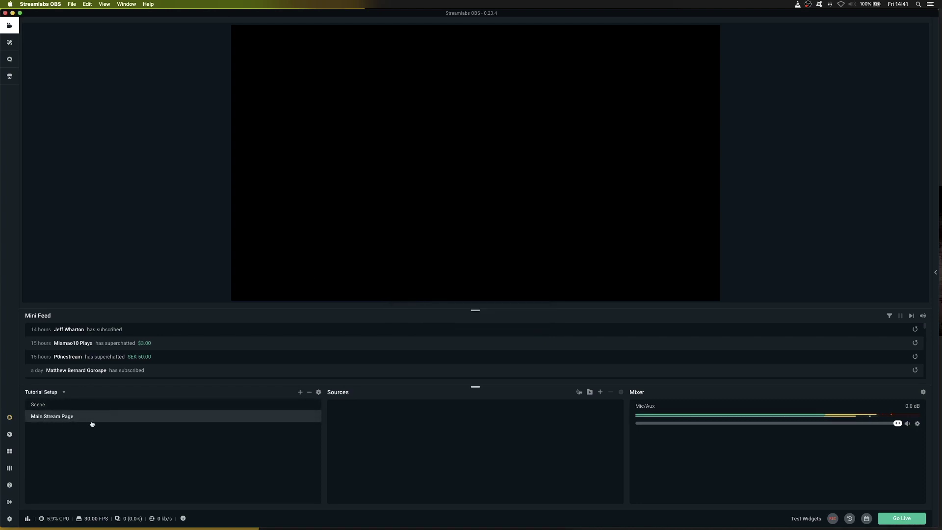
# Remove the default scene named "Scene" from the collection.
pyautogui.click(57, 405)
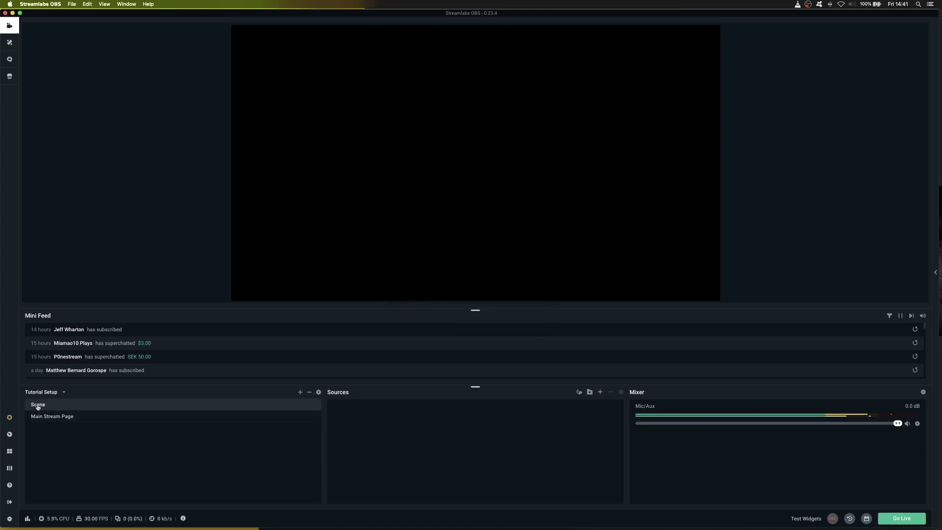
pyautogui.click(309, 392)
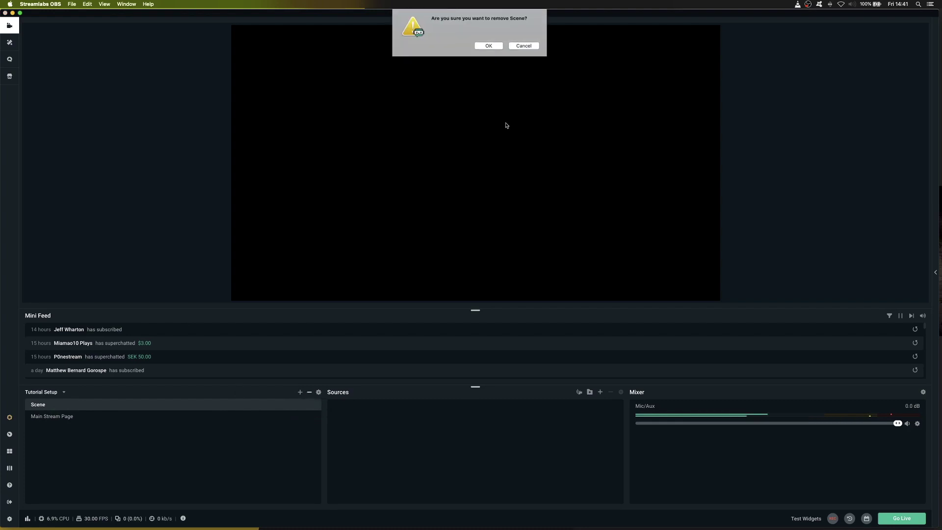
pyautogui.click(488, 46)
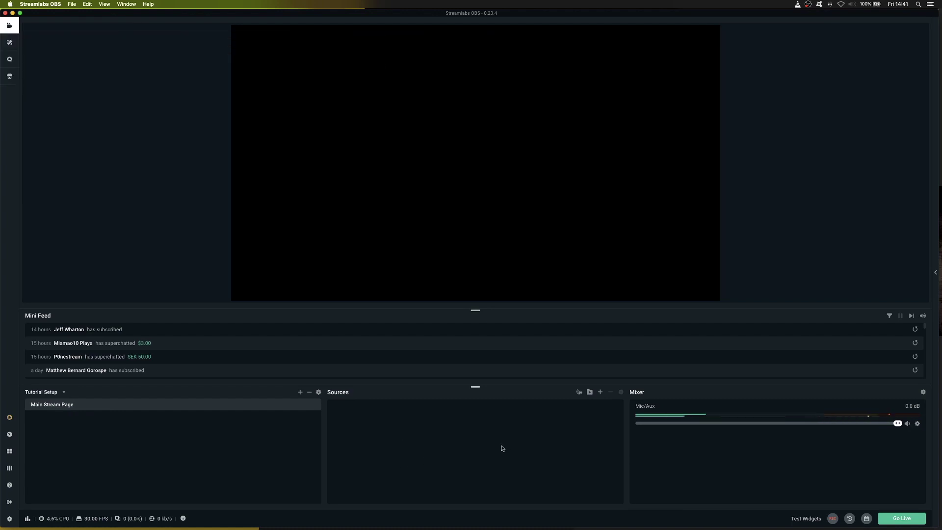
# Start adding a source and read the descriptions of Image, Browser Source, Image Slide Show, Window Capture and Audio Input Capture.
pyautogui.click(601, 394)
pyautogui.click(600, 394)
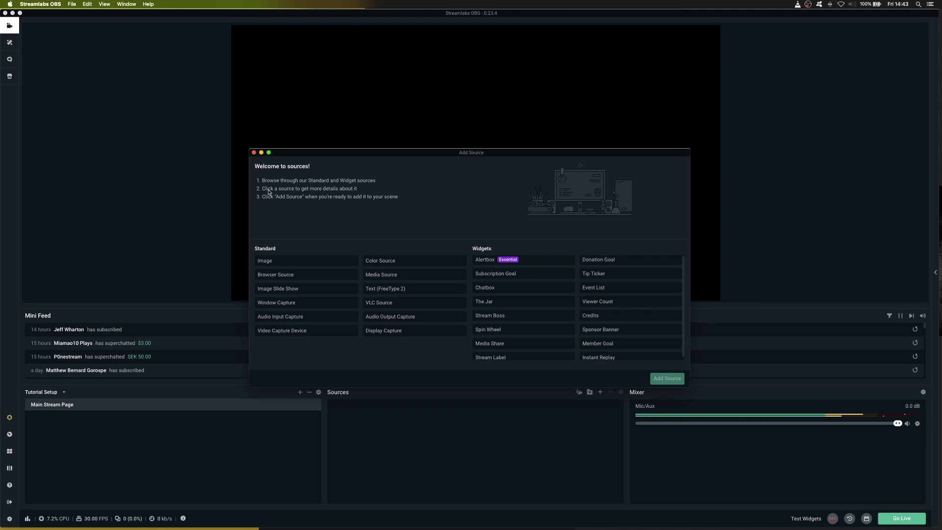
pyautogui.click(282, 261)
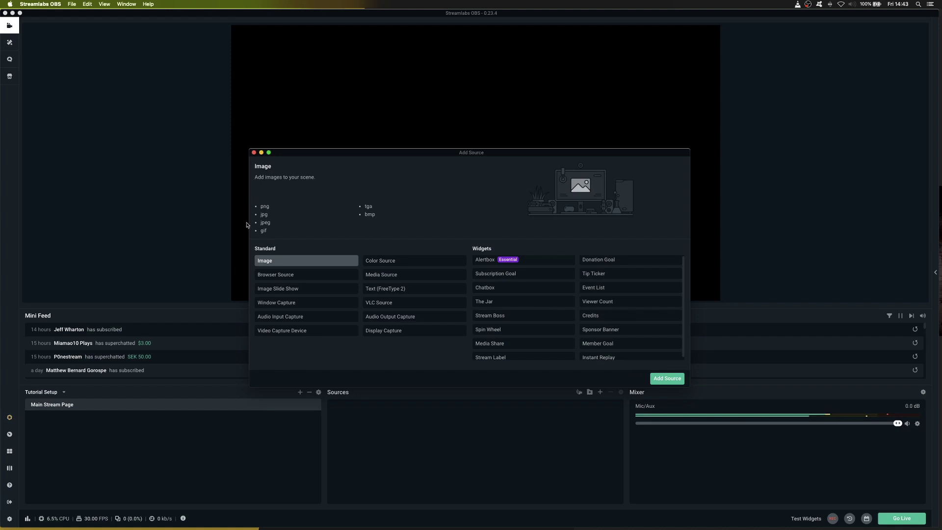
pyautogui.click(286, 276)
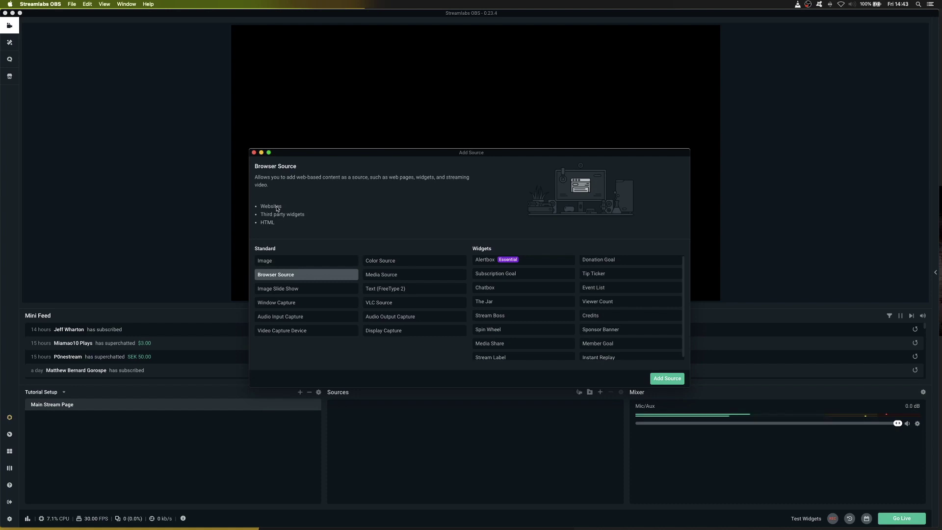
pyautogui.click(282, 291)
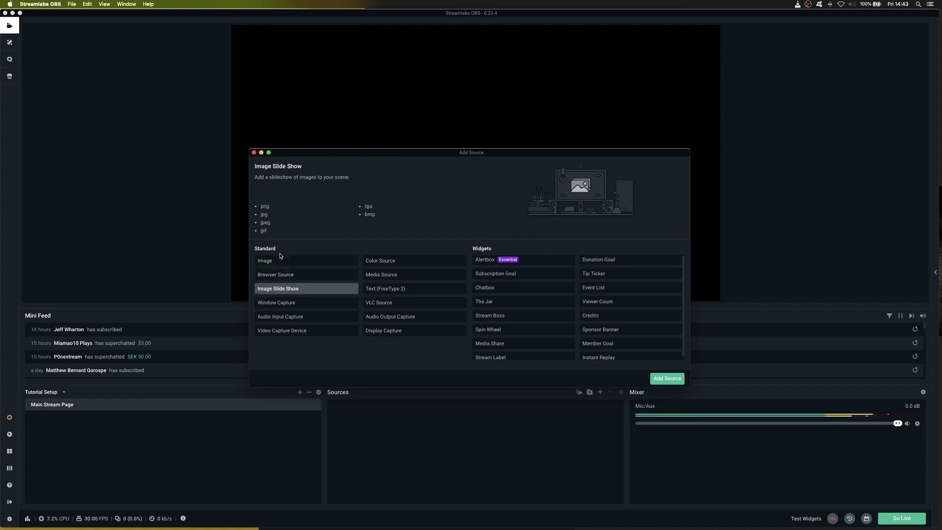
pyautogui.click(283, 304)
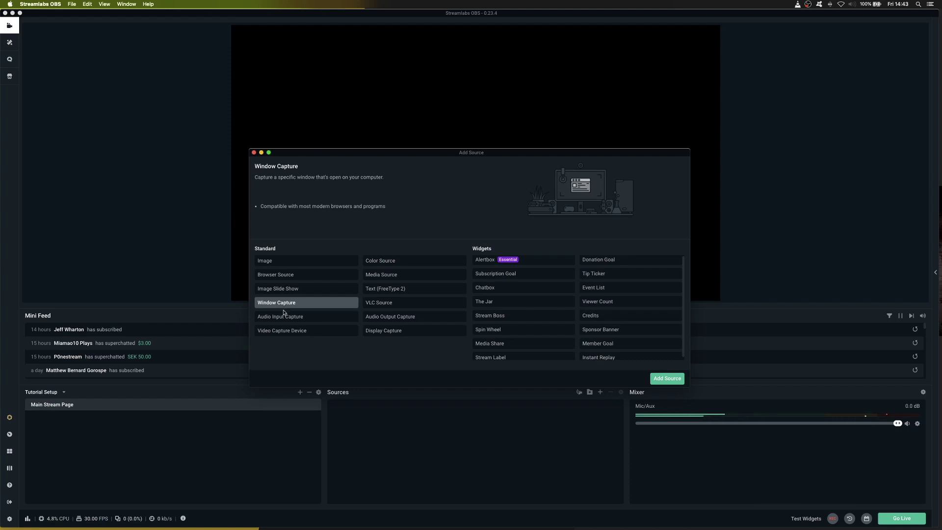
pyautogui.click(284, 316)
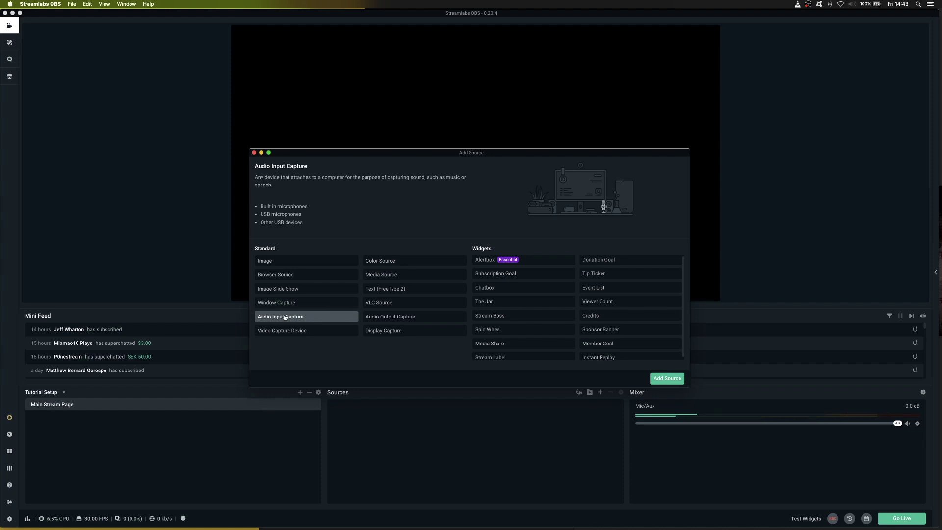
# Add a Video Capture Device source named "Elgato HD60S+" to the Main Stream Page scene.
pyautogui.click(309, 332)
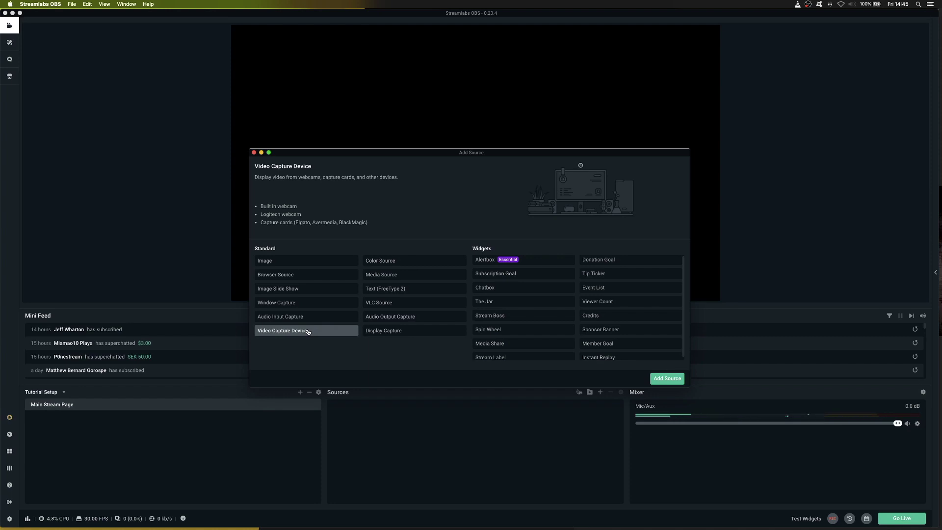
pyautogui.click(666, 379)
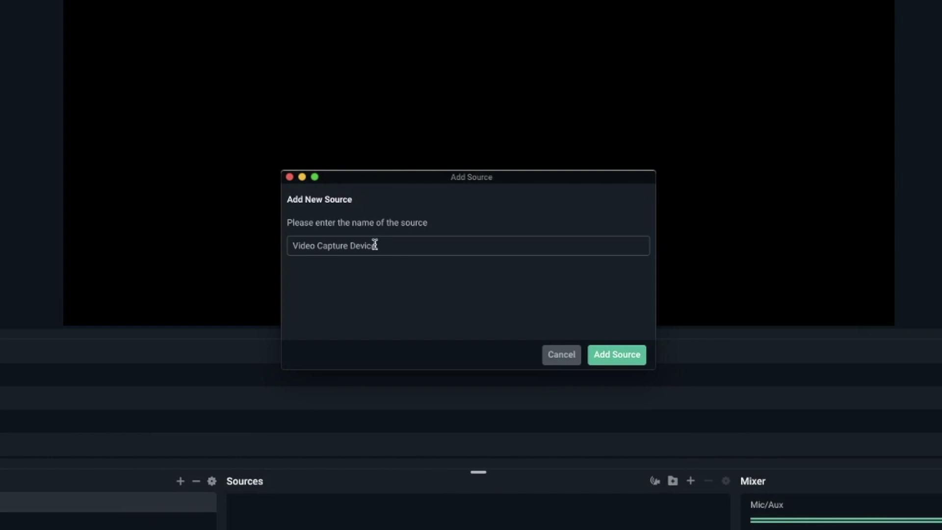
pyautogui.moveTo(374, 244); pyautogui.dragTo(217, 245)
pyautogui.write('Elgato HD60')
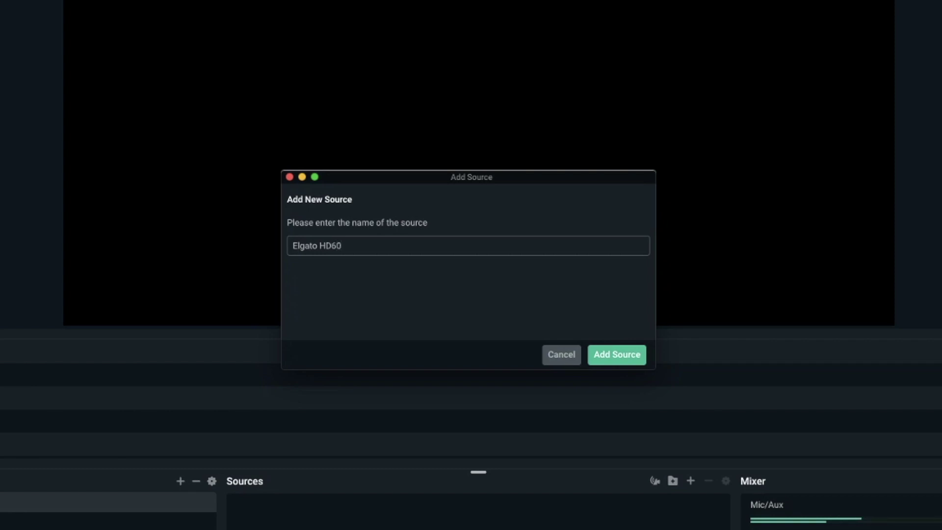
pyautogui.write('S+')
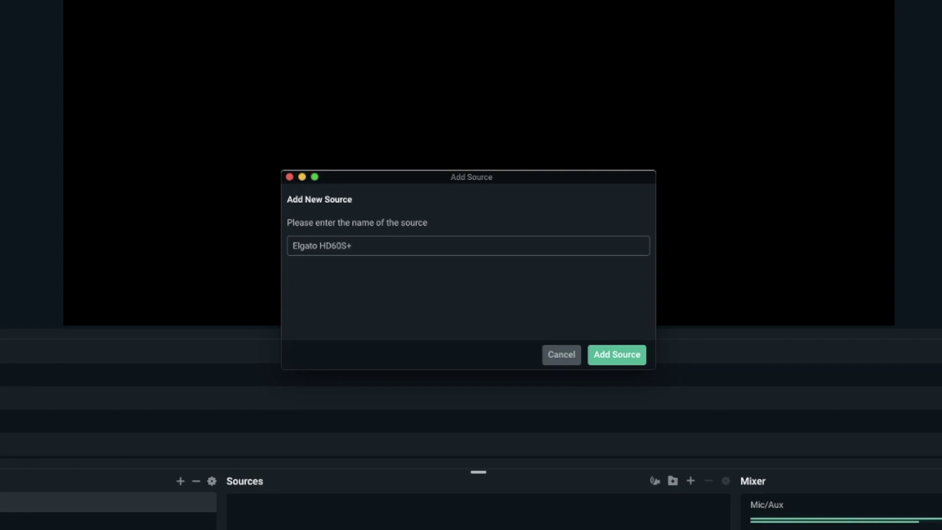
pyautogui.click(621, 361)
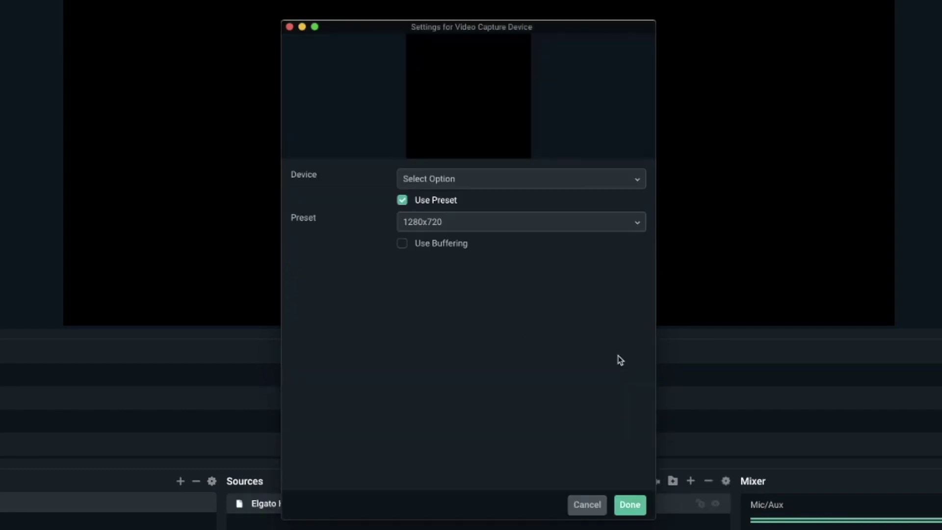
# Set the Elgato HD60S+ source's device to Game Capture HD60 S+ with the High preset and save its settings.
pyautogui.click(474, 180)
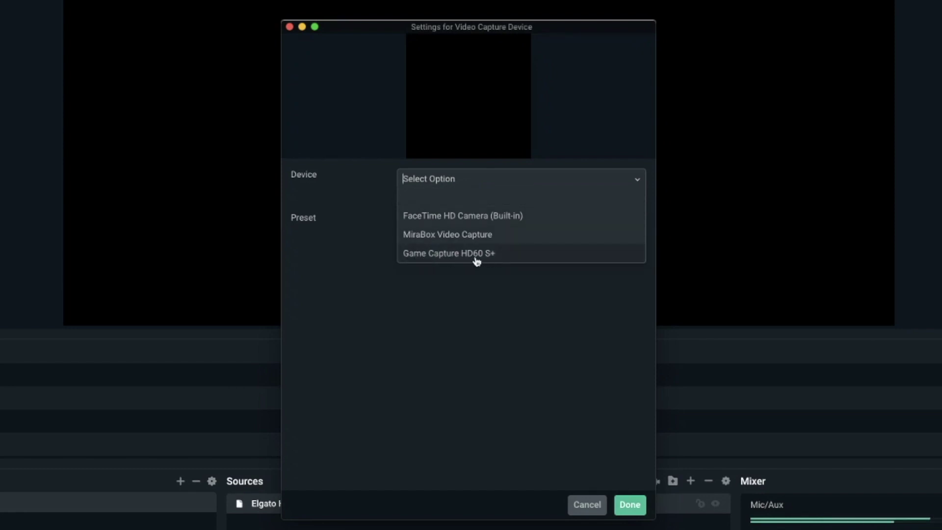
pyautogui.click(492, 259)
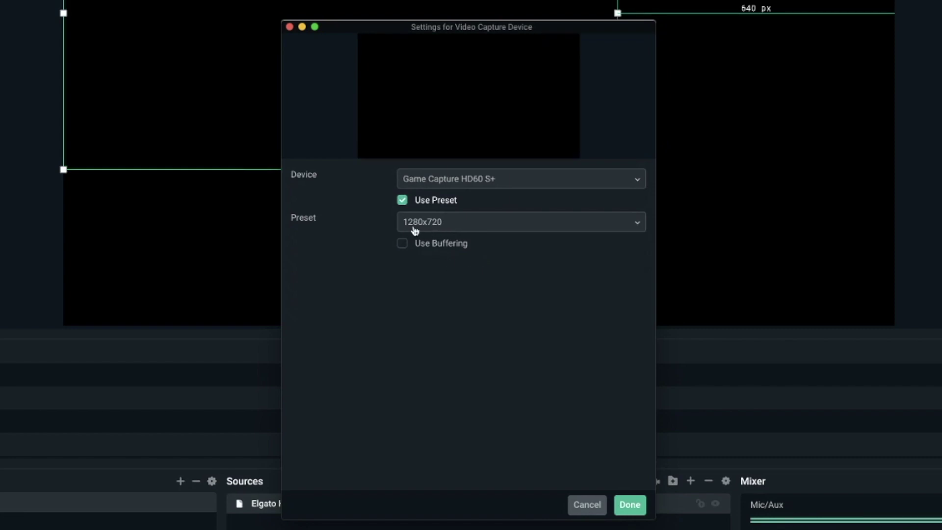
pyautogui.click(451, 225)
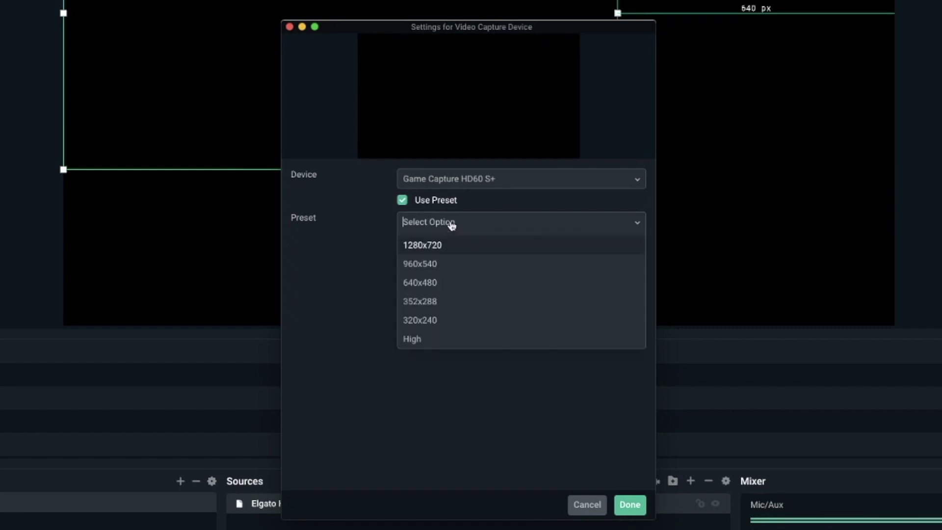
pyautogui.click(414, 338)
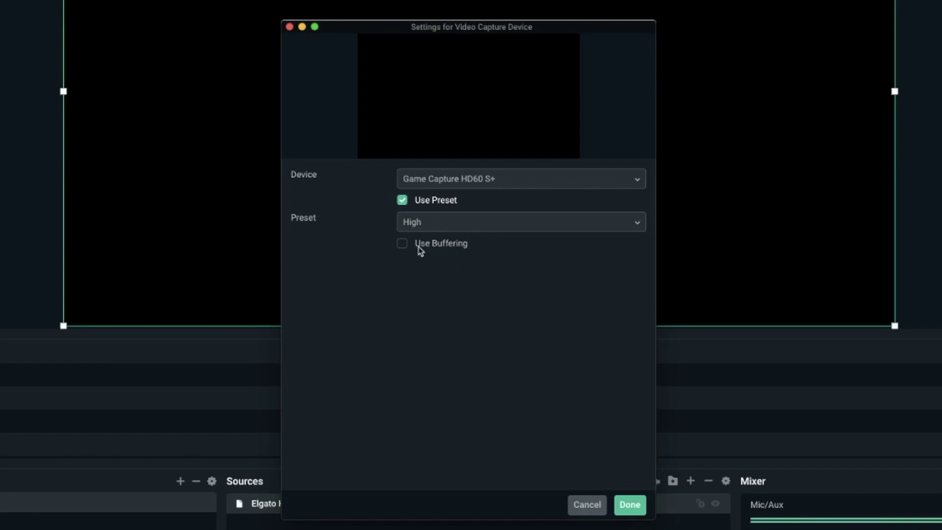
pyautogui.click(630, 505)
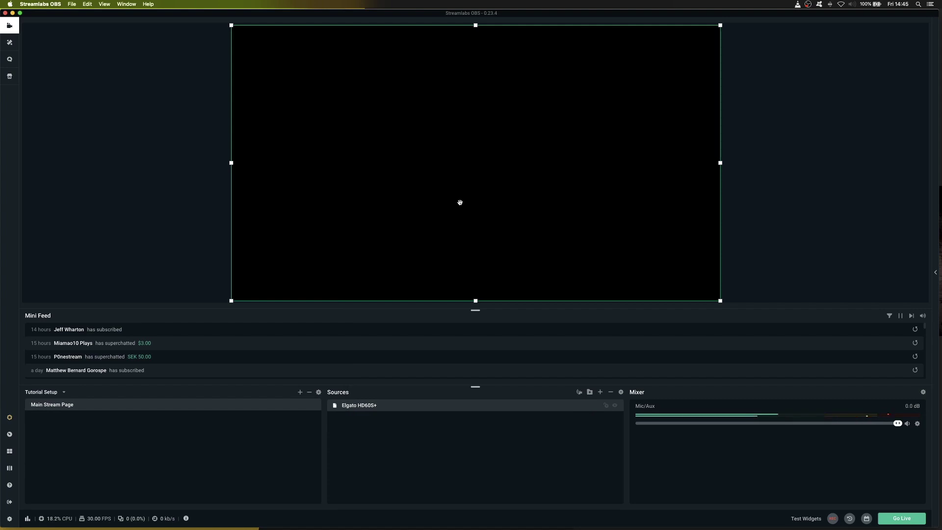
# Lock the Elgato HD60S+ source in place and hide it from the scene.
pyautogui.click(605, 406)
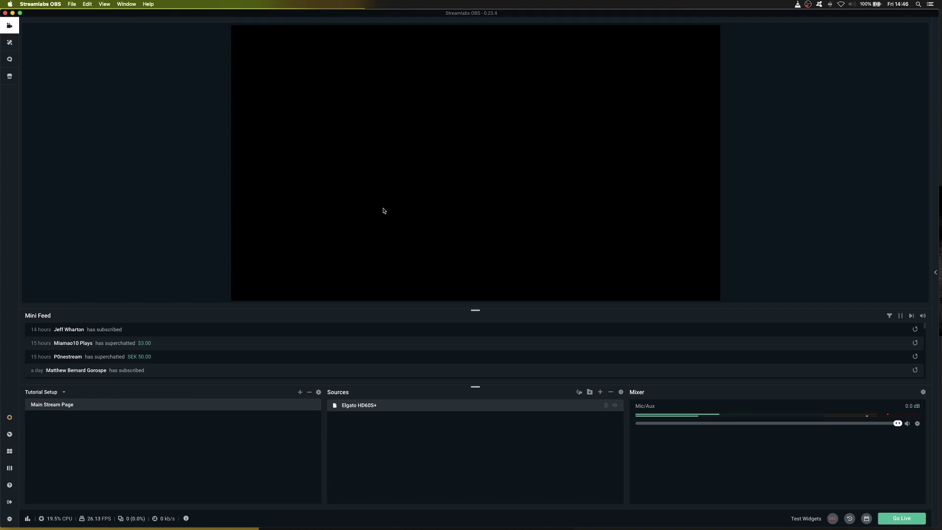
pyautogui.click(433, 238)
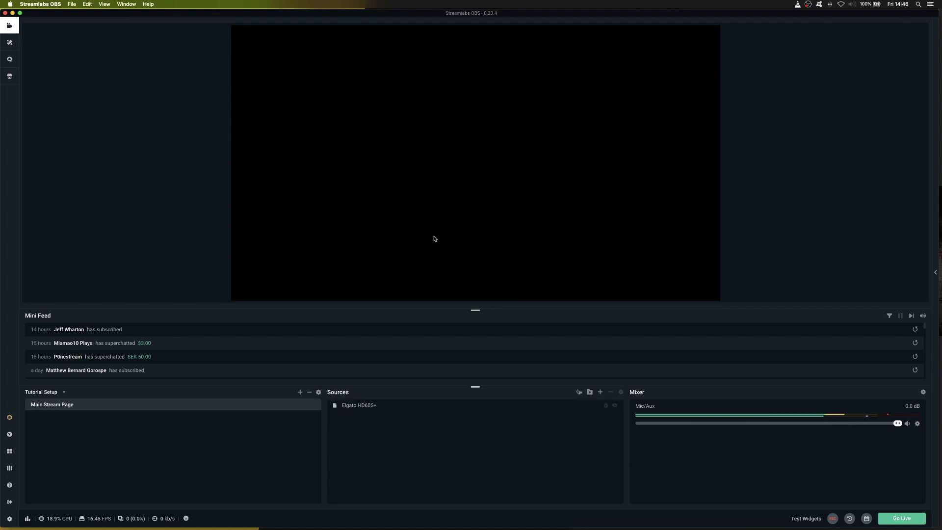
pyautogui.click(615, 407)
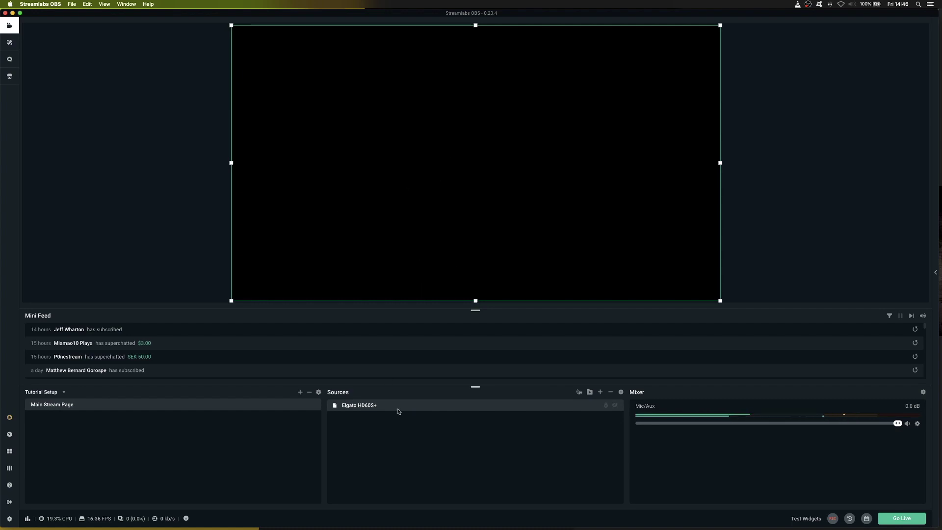
# Add a Display Capture source under its default name and set it to capture display 1.
pyautogui.click(600, 392)
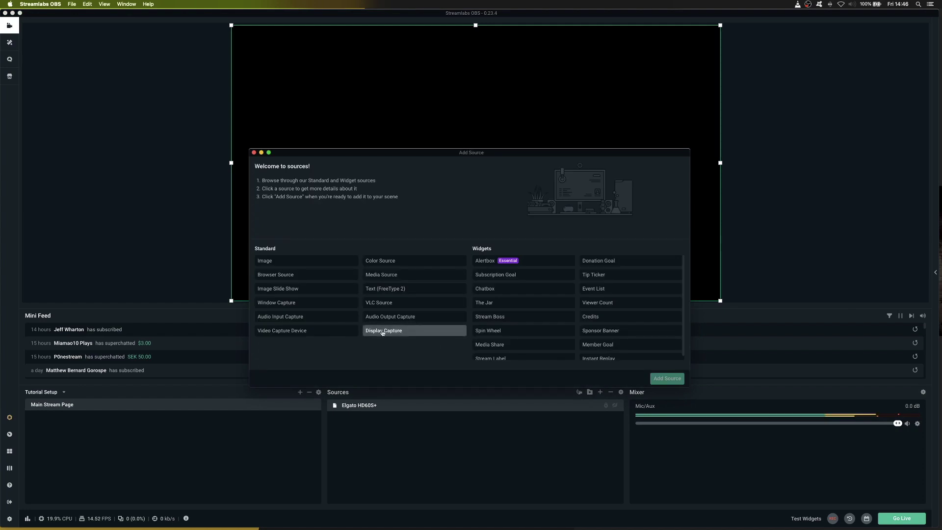
pyautogui.click(417, 333)
pyautogui.click(669, 381)
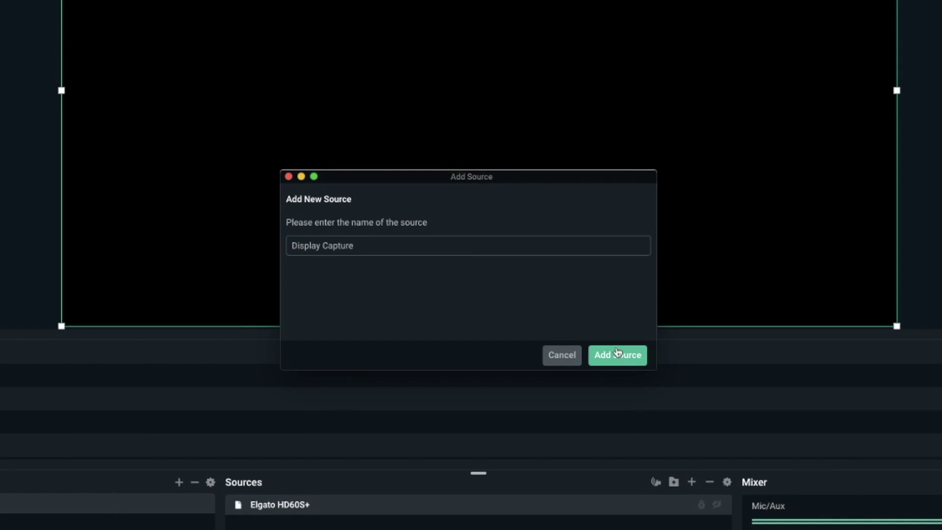
pyautogui.click(618, 354)
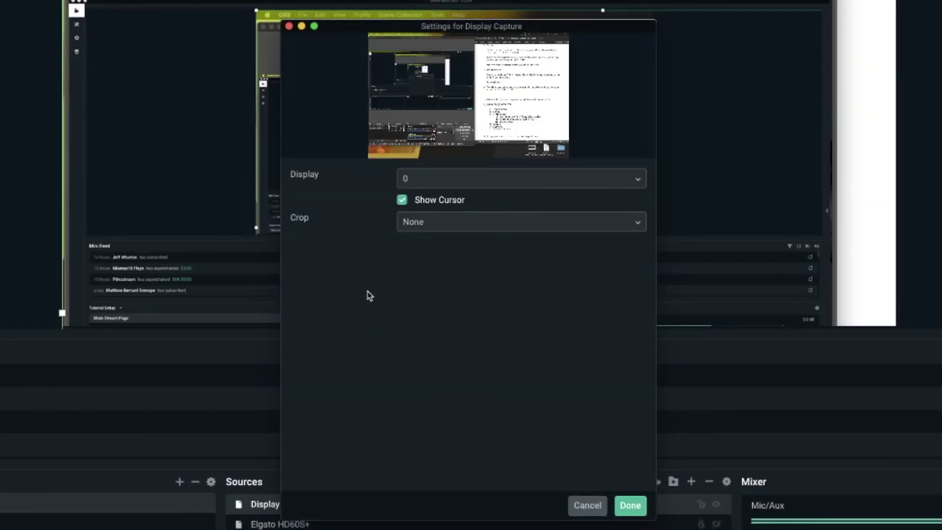
pyautogui.click(519, 188)
pyautogui.click(439, 221)
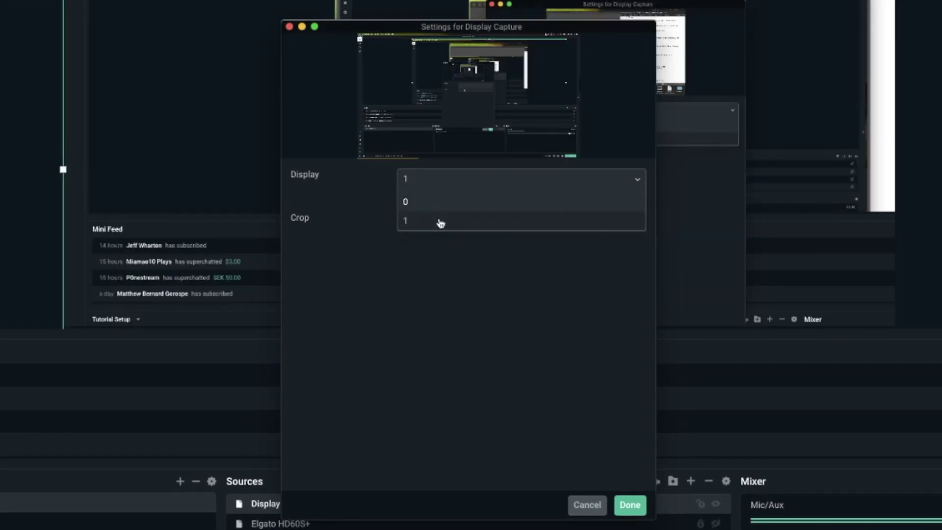
pyautogui.click(630, 505)
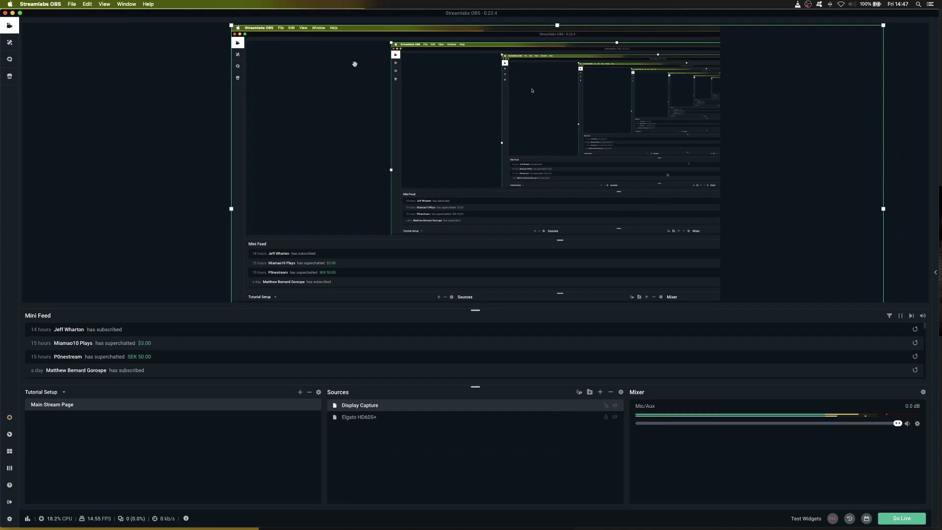
# Transform the Display Capture source in the preview with Fit to Screen.
pyautogui.rightClick(341, 182)
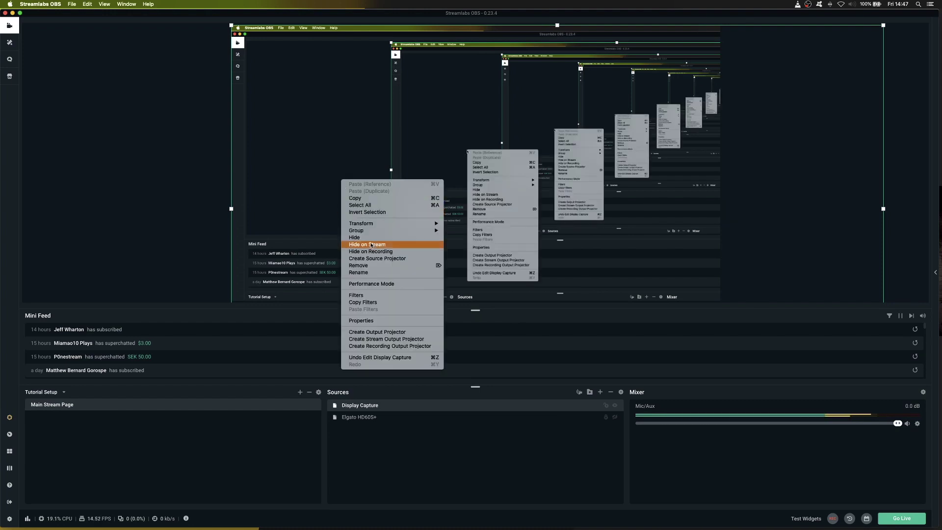
pyautogui.moveTo(443, 226)
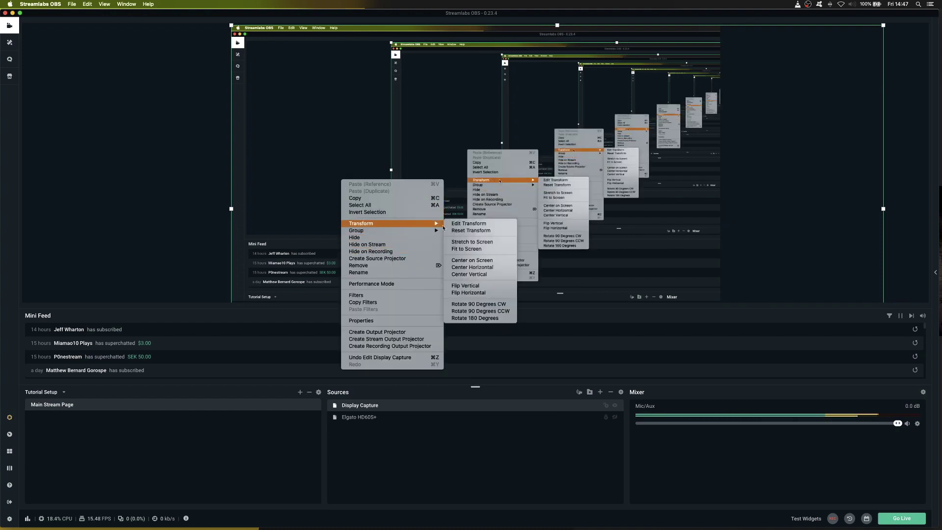
pyautogui.click(472, 249)
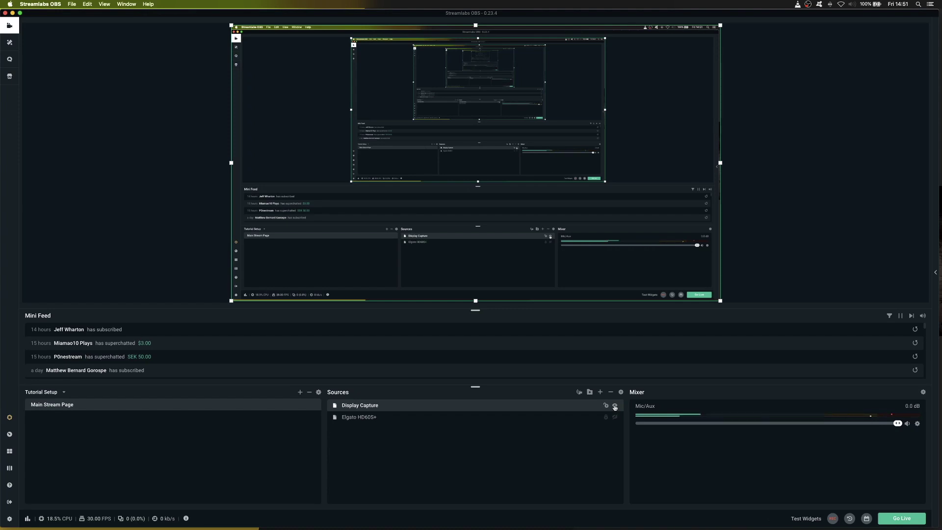
# Hide the Display Capture source and remove the Elgato HD60S+ source from the scene.
pyautogui.click(614, 407)
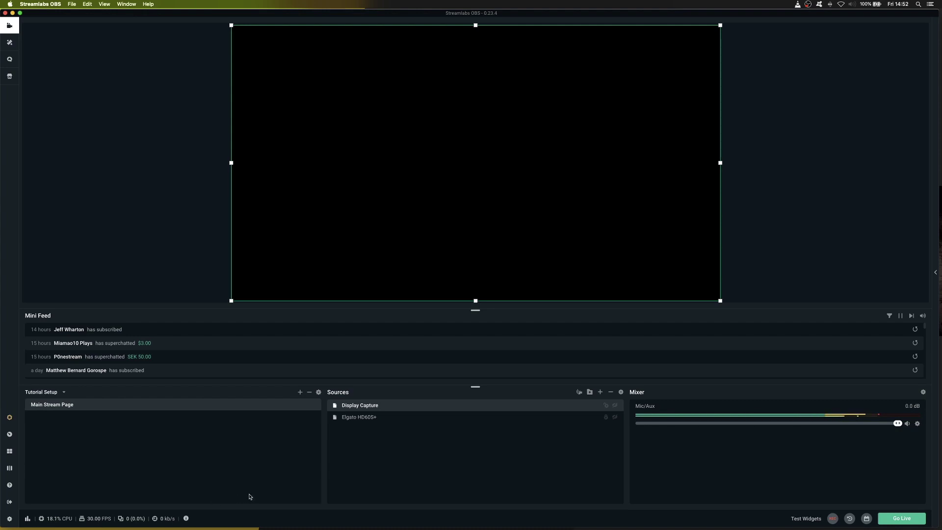
pyautogui.click(610, 392)
# Add an Image source named "Background" to the Main Stream Page scene.
pyautogui.click(600, 393)
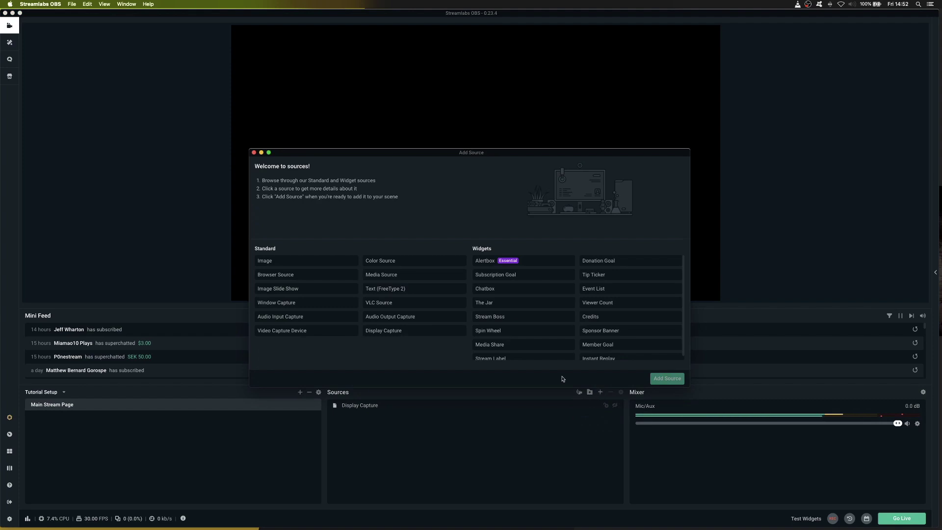
pyautogui.click(278, 263)
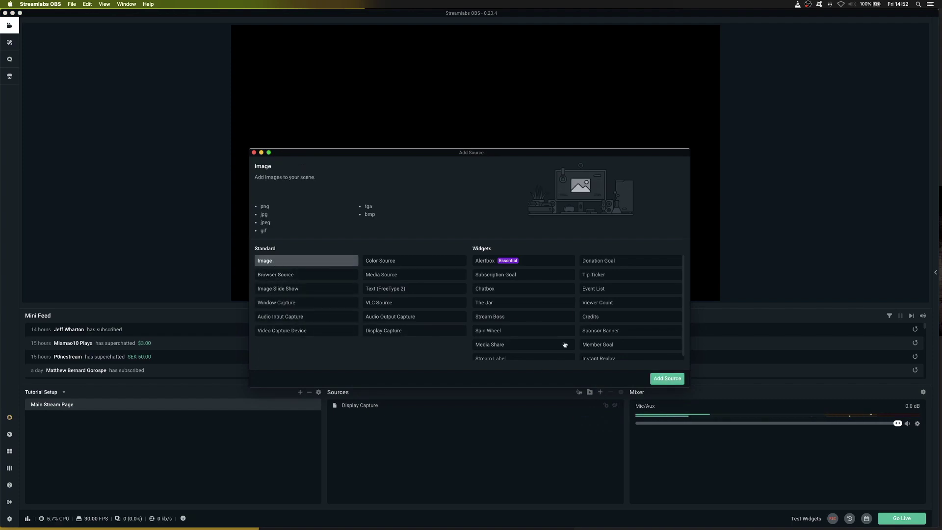
pyautogui.click(667, 378)
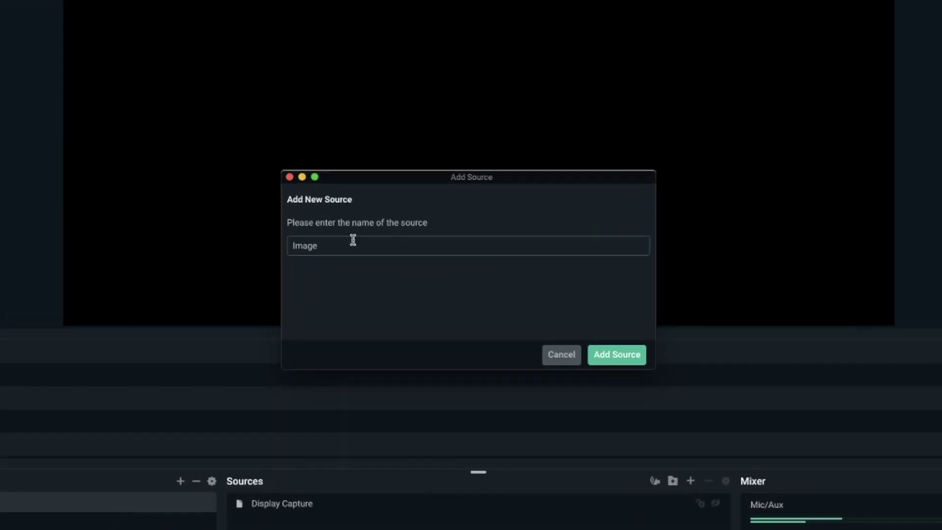
pyautogui.write('Background')
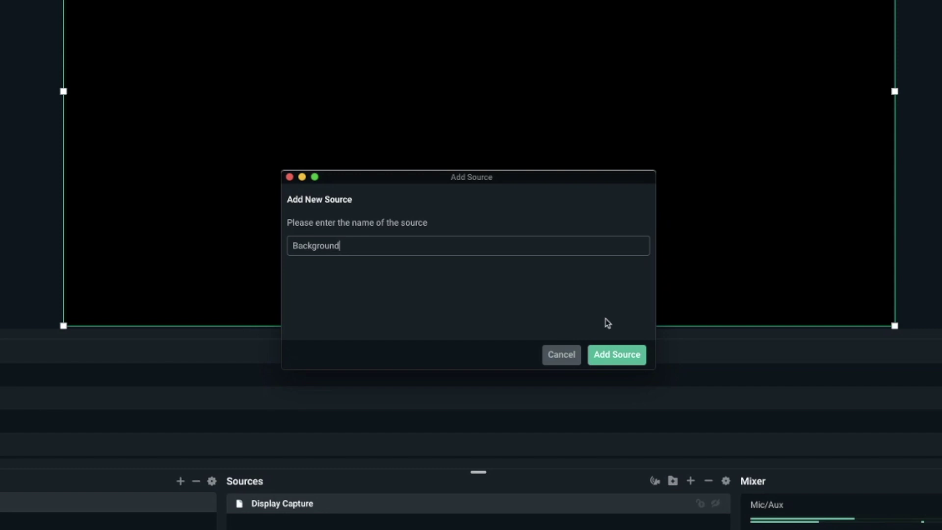
pyautogui.click(595, 356)
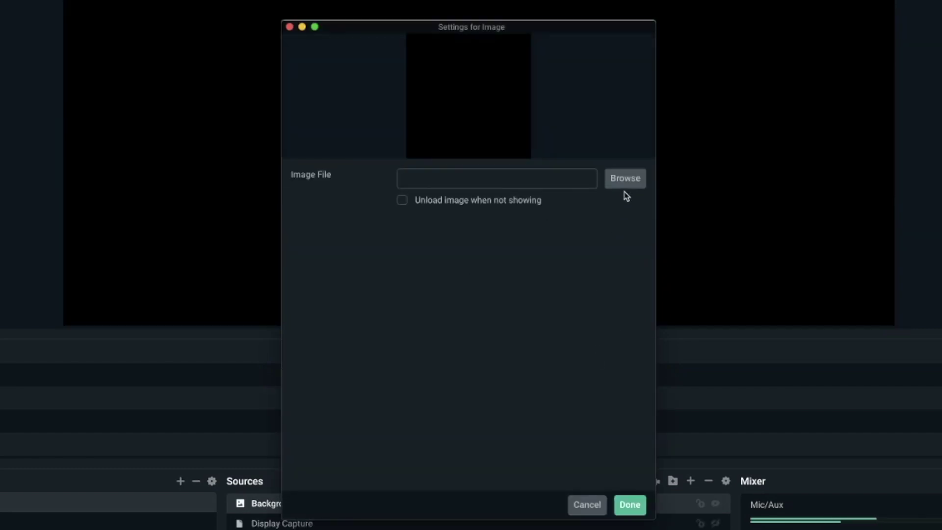
# Load Banner 1.png from the Stream YT Thumbnails folder into the Background source and enable Unload image when not showing.
pyautogui.click(627, 186)
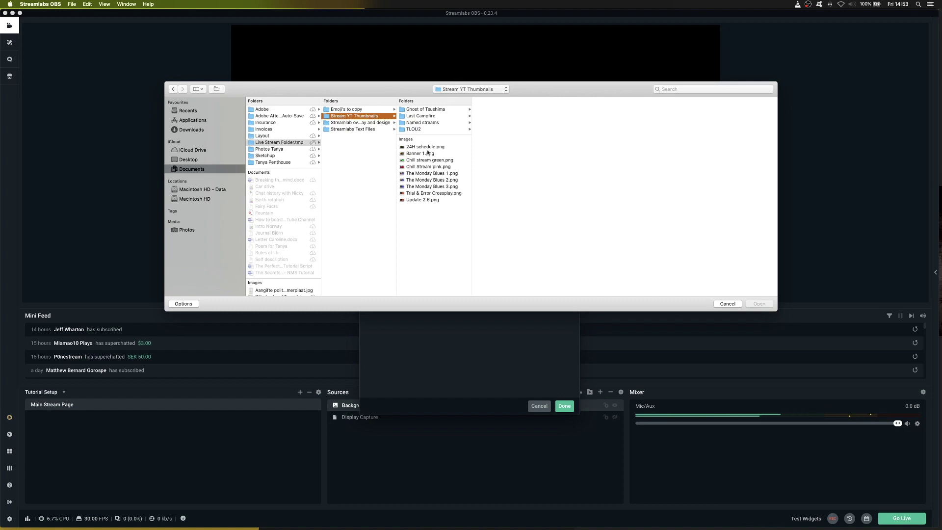
pyautogui.click(426, 153)
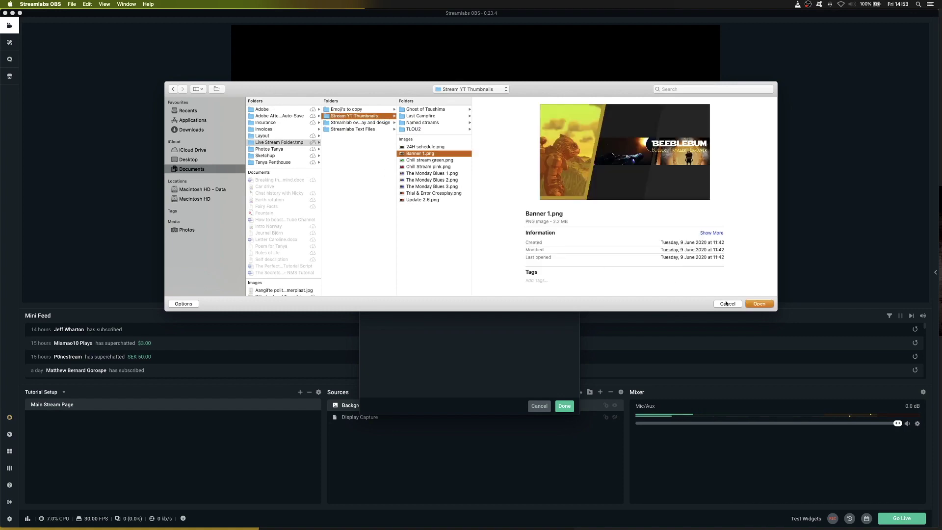
pyautogui.click(758, 303)
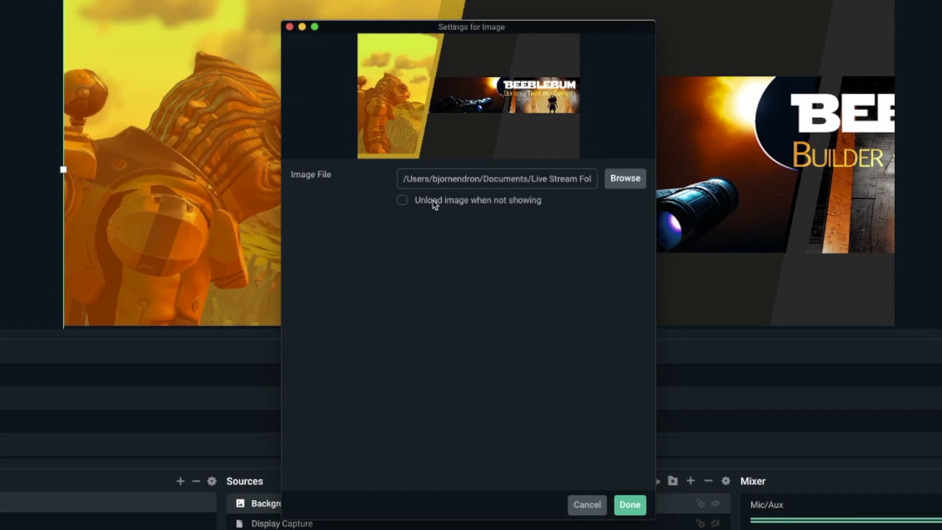
pyautogui.click(403, 201)
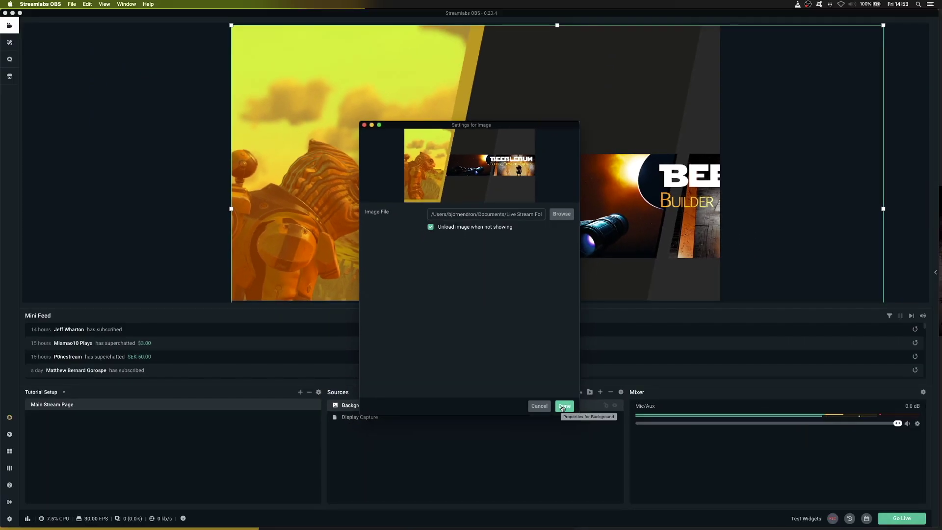
pyautogui.click(564, 406)
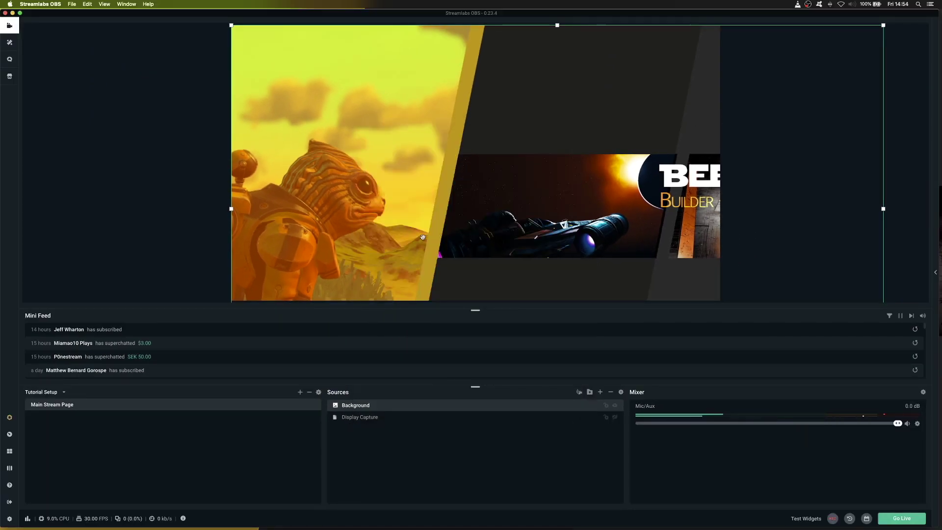
# Transform the Background image in the preview with Stretch to Screen.
pyautogui.rightClick(454, 148)
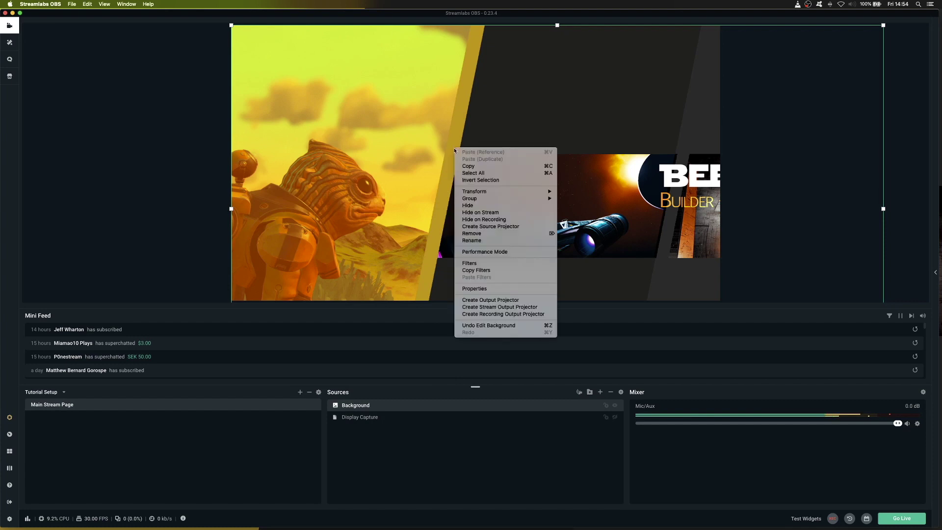
pyautogui.moveTo(520, 191)
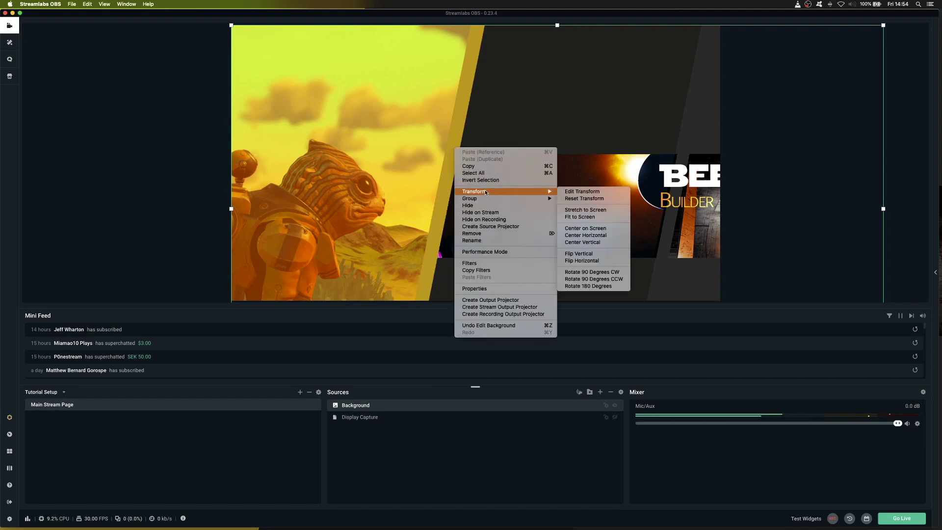
pyautogui.click(592, 209)
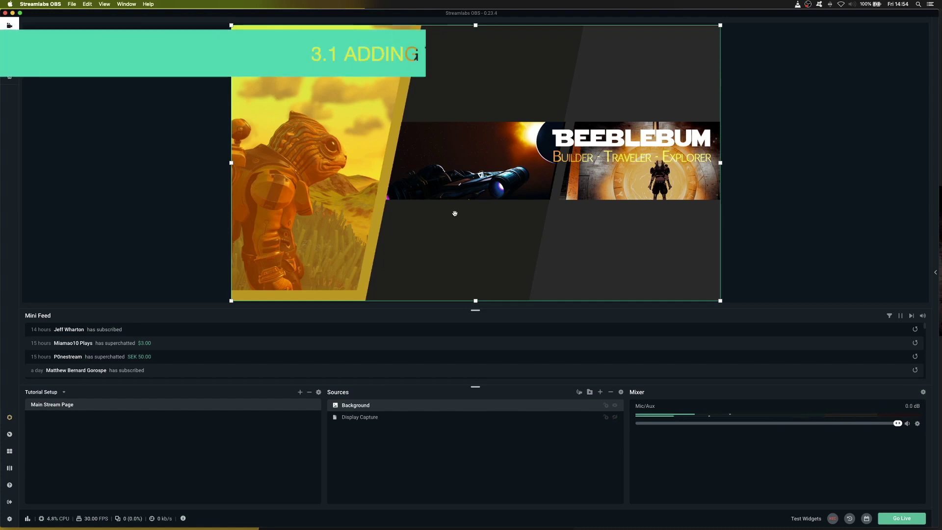
# Add a Video Capture Device source named "Webcam" to the Main Stream Page scene.
pyautogui.click(600, 392)
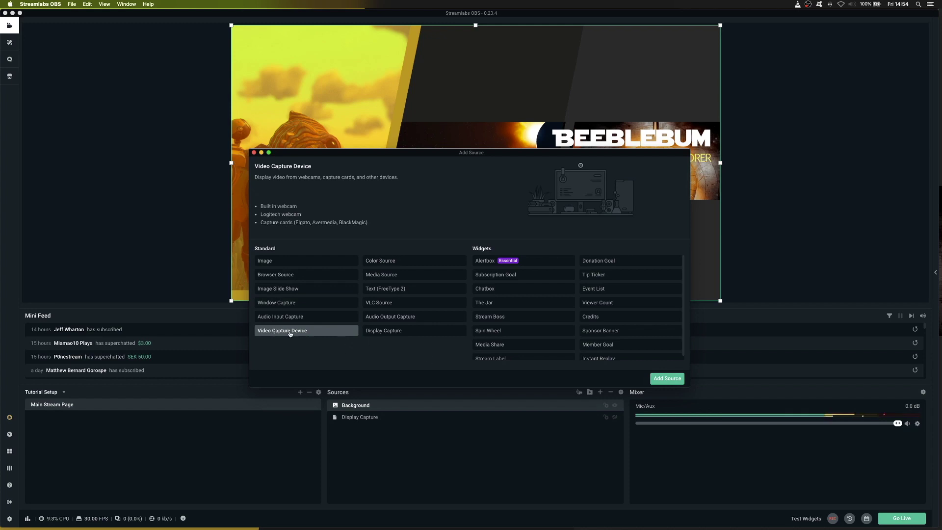
pyautogui.click(661, 378)
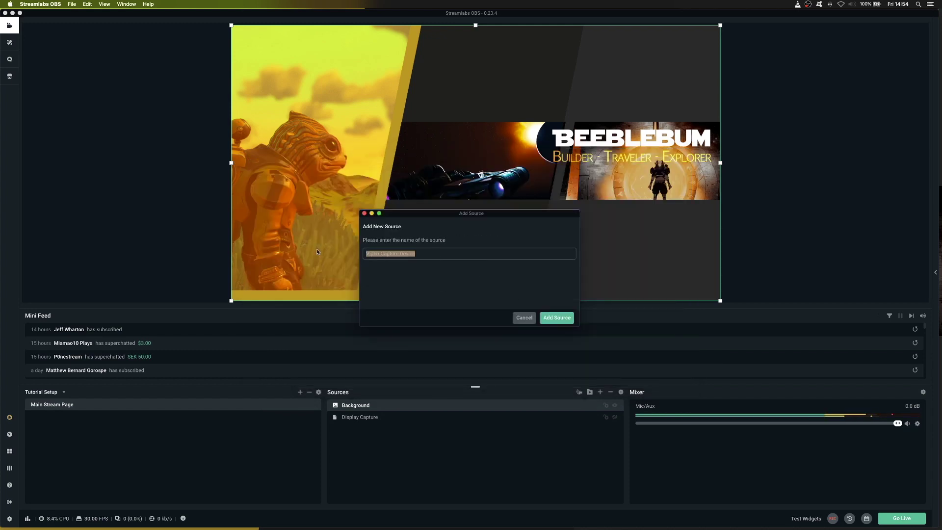
pyautogui.write('Webc')
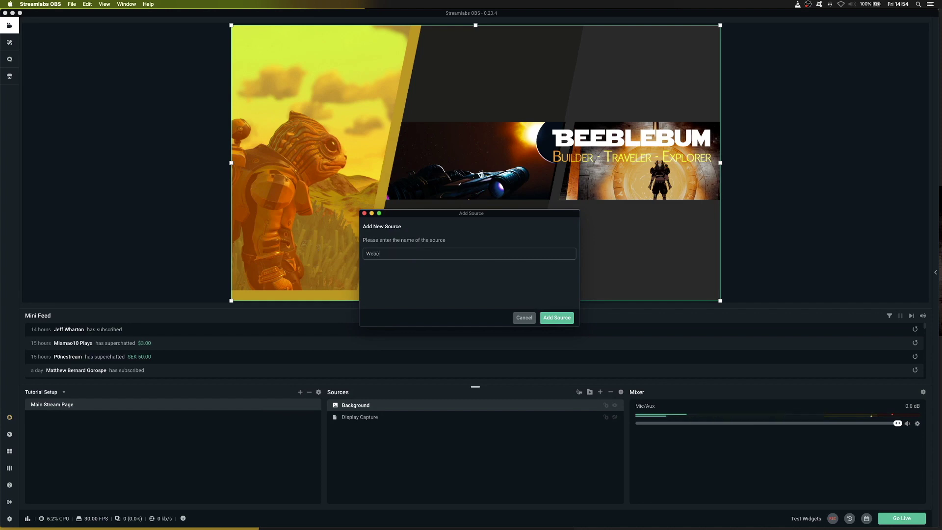
pyautogui.write('am')
pyautogui.click(545, 320)
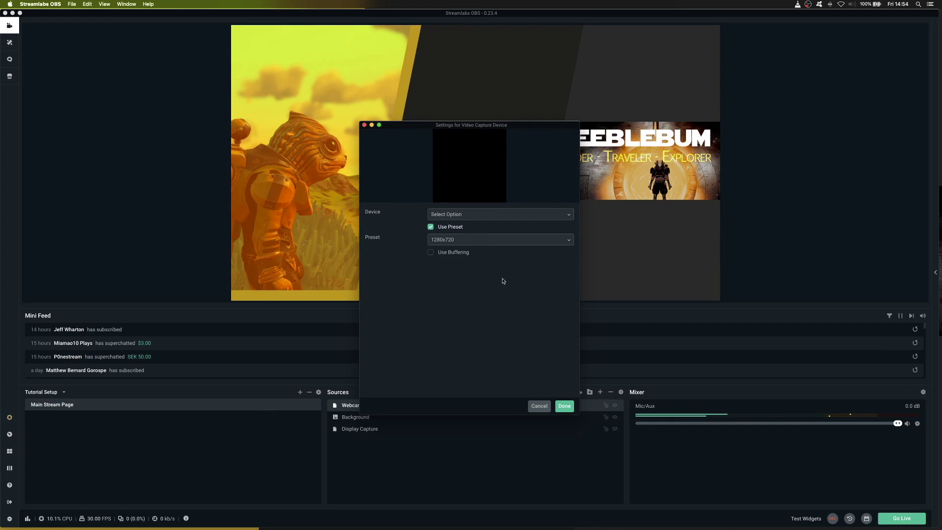
# Set the Webcam source's device to MiraBox Video Capture and shrink its image into the lower-right corner of the canvas.
pyautogui.click(475, 215)
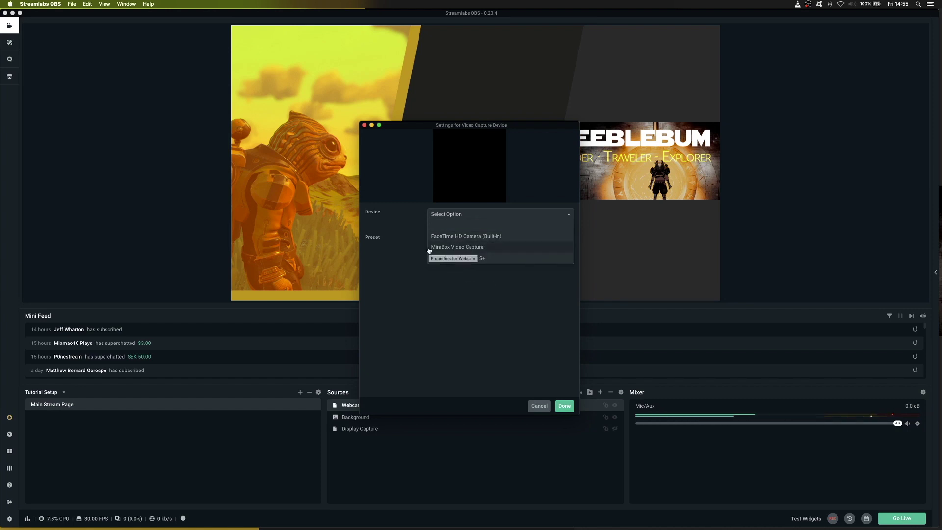
pyautogui.click(476, 247)
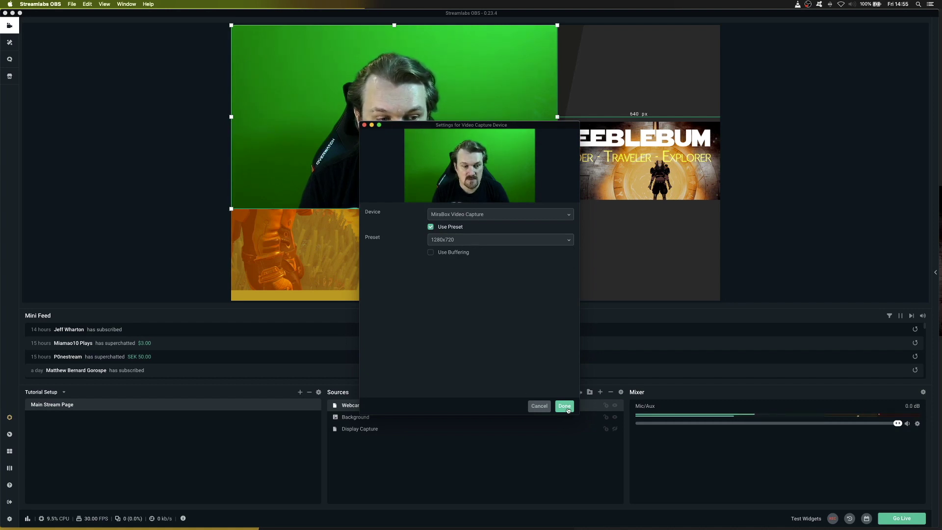
pyautogui.click(565, 407)
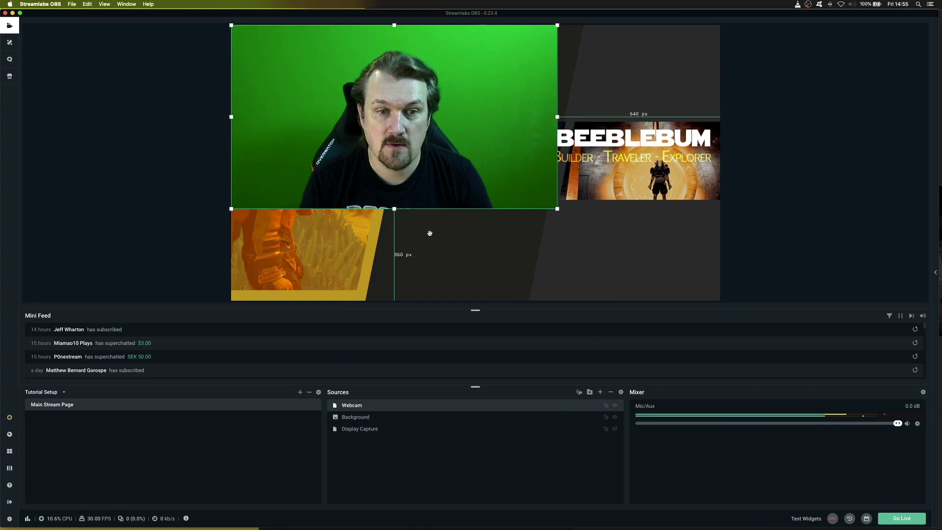
pyautogui.moveTo(232, 26); pyautogui.dragTo(362, 98)
pyautogui.moveTo(412, 140); pyautogui.dragTo(571, 230)
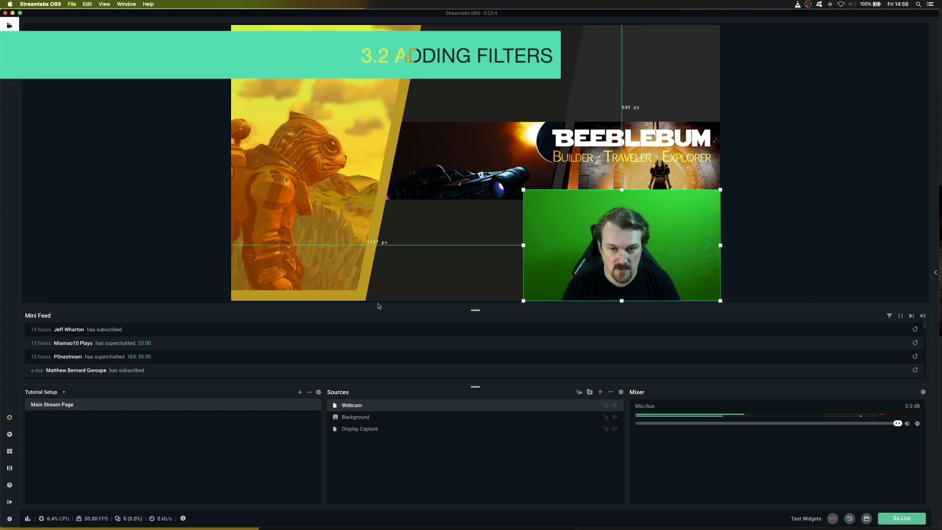
# Open the Webcam source's filters and add a Color Correction filter with its default name.
pyautogui.rightClick(581, 406)
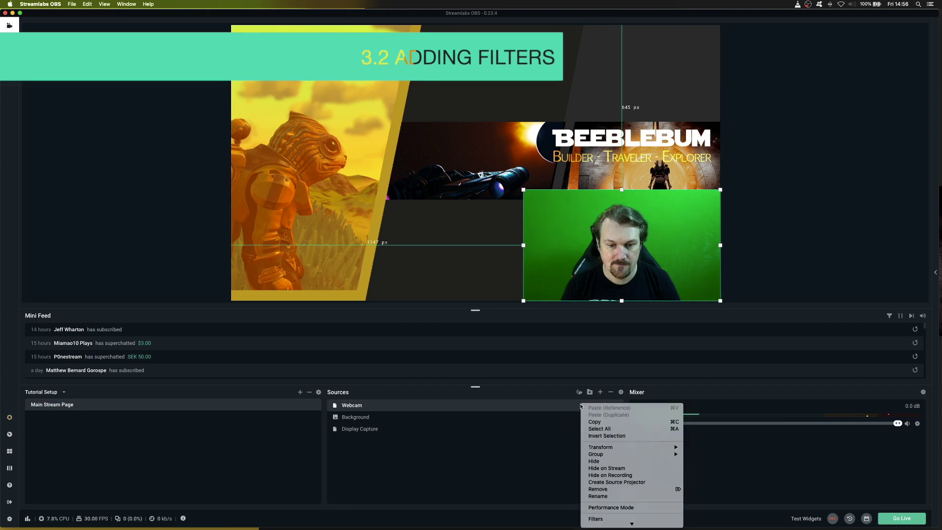
pyautogui.moveTo(632, 522)
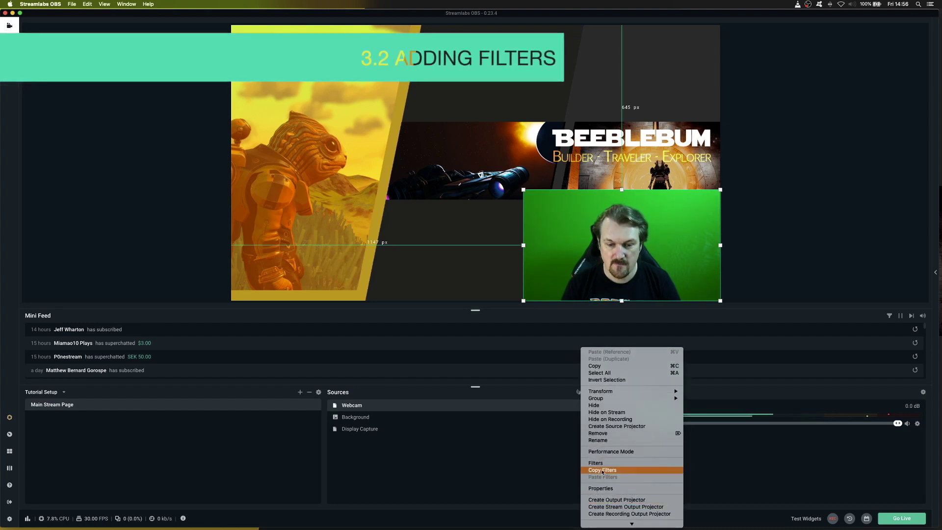
pyautogui.click(603, 470)
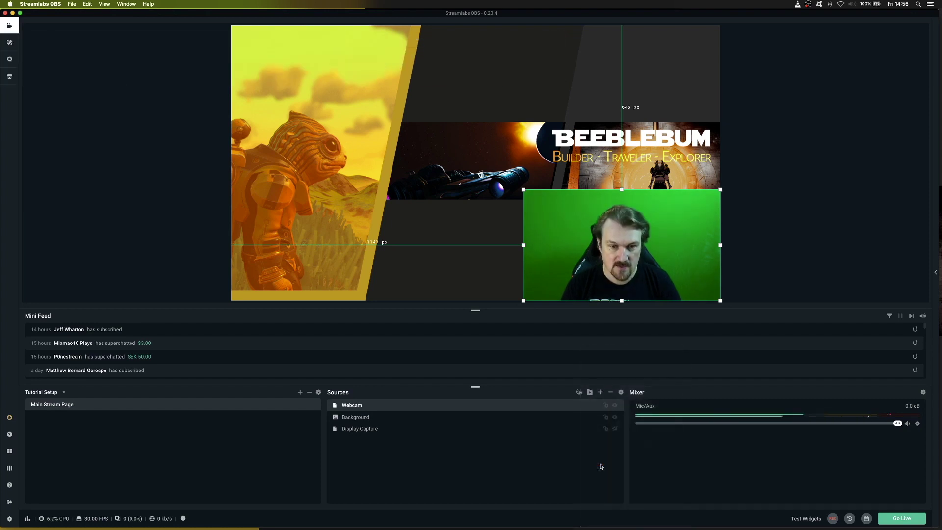
pyautogui.click(579, 391)
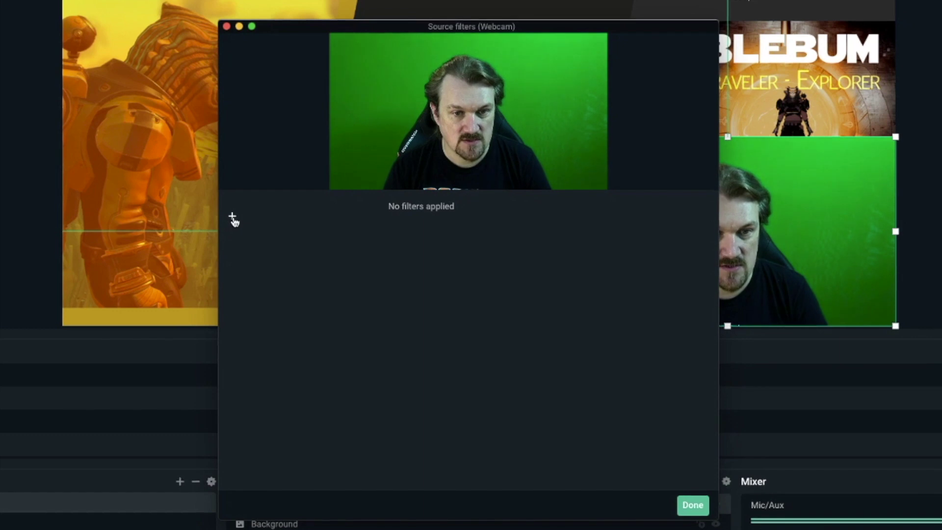
pyautogui.click(233, 217)
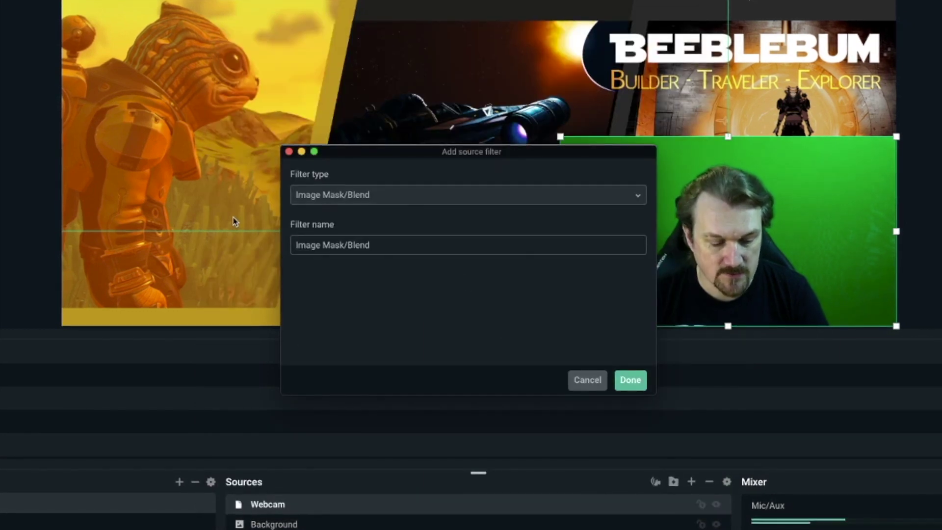
pyautogui.click(389, 196)
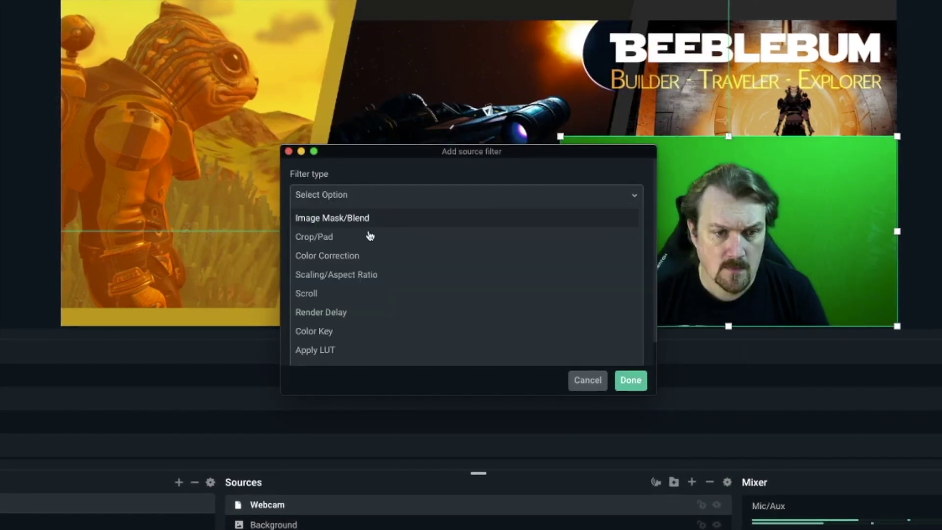
pyautogui.click(348, 256)
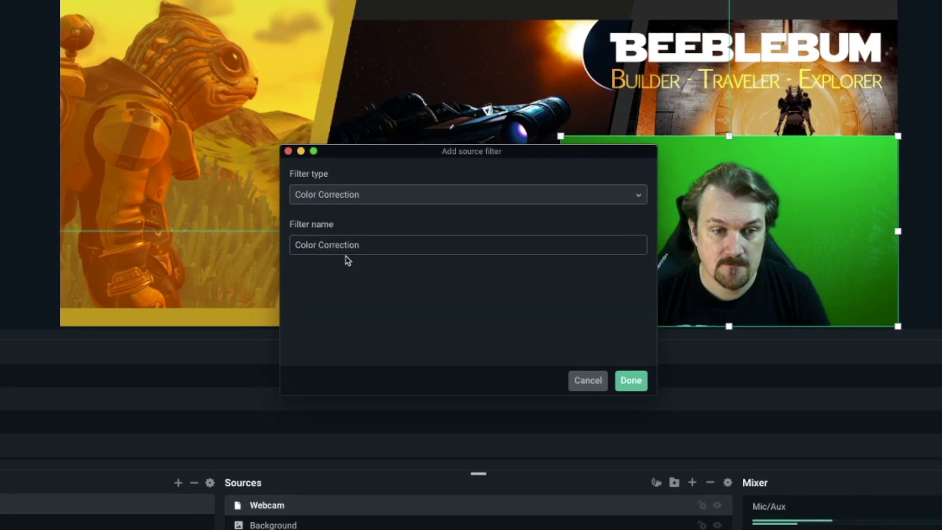
pyautogui.click(629, 381)
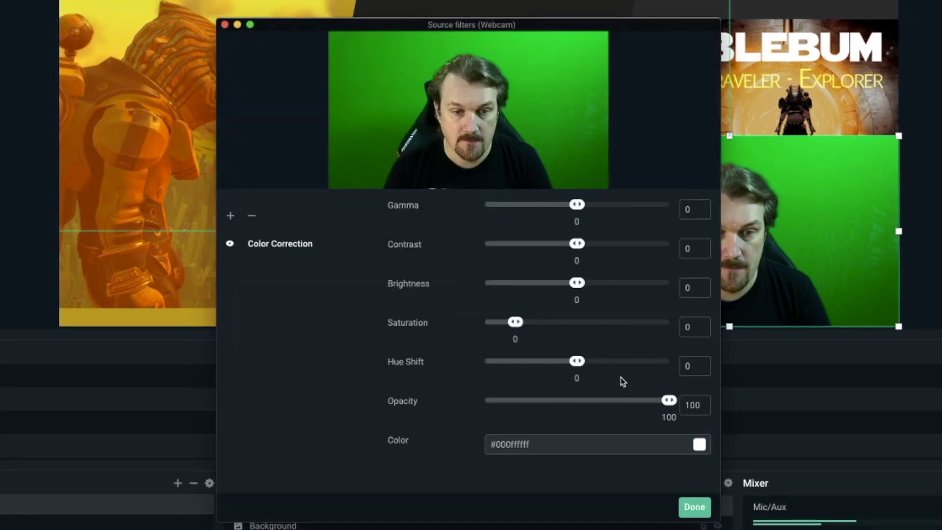
# Add a Crop/Pad filter to the Webcam source, keeping the default name.
pyautogui.click(232, 216)
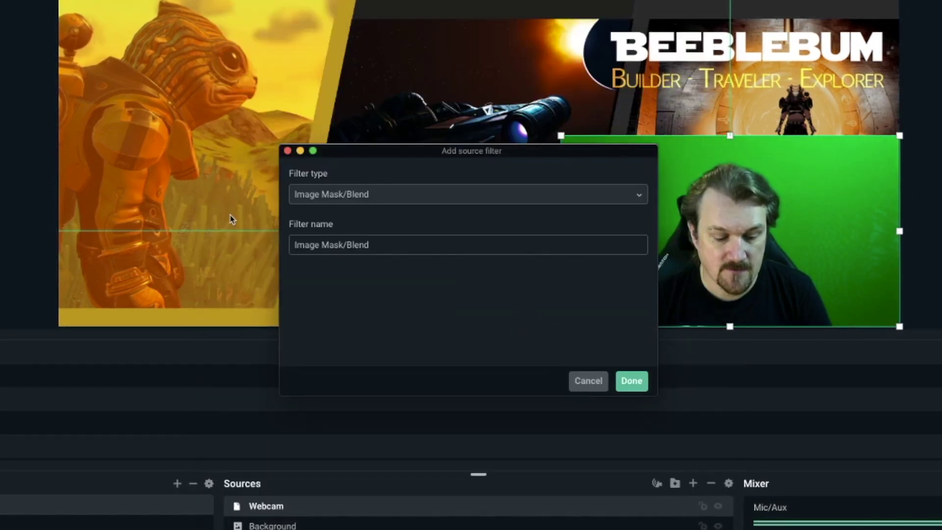
pyautogui.click(409, 202)
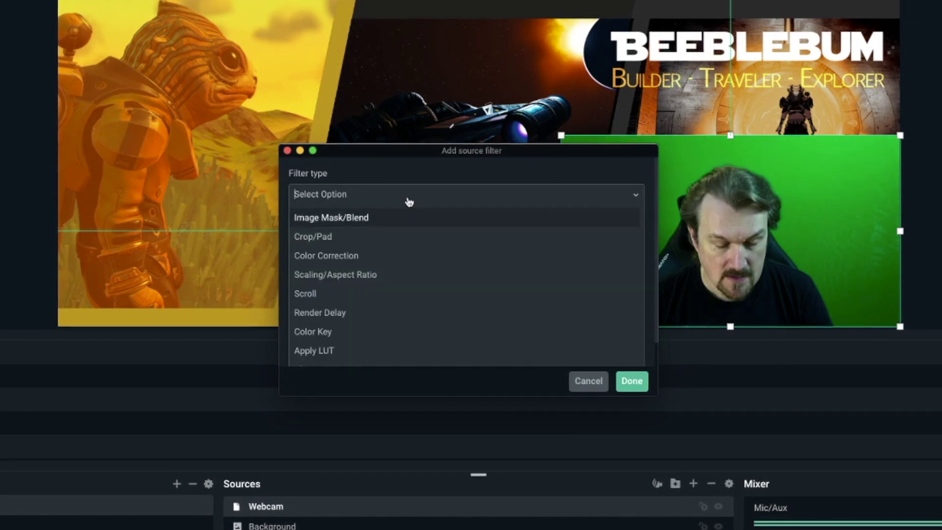
pyautogui.click(359, 237)
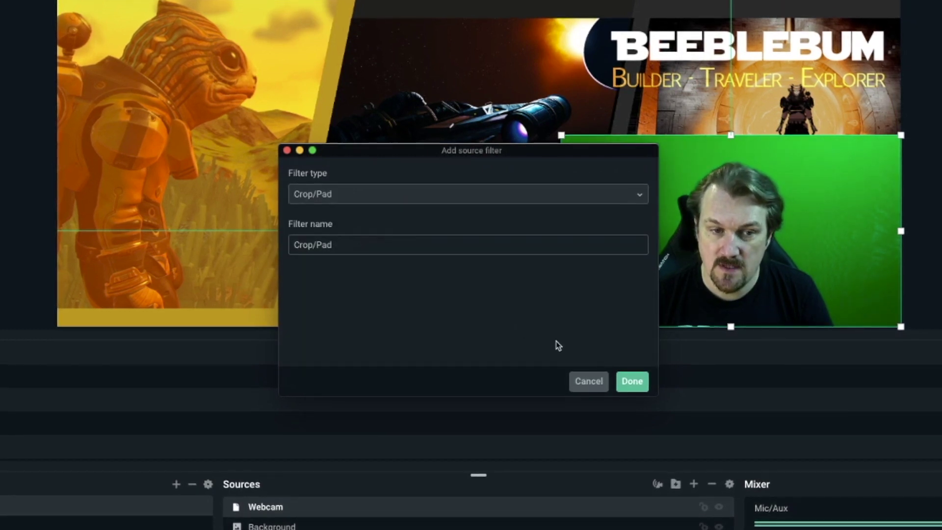
pyautogui.click(631, 381)
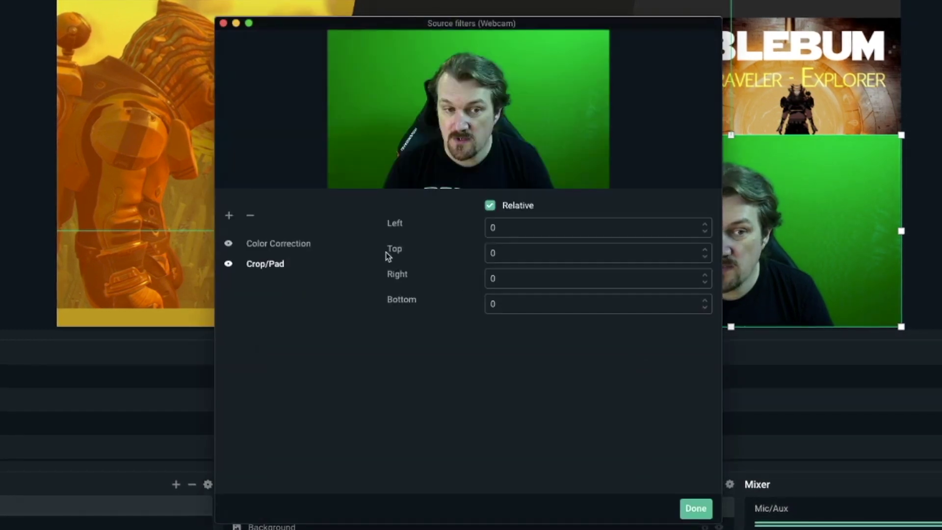
# Add a Chroma Key filter to the Webcam source and close its filter settings.
pyautogui.click(229, 216)
pyautogui.click(335, 197)
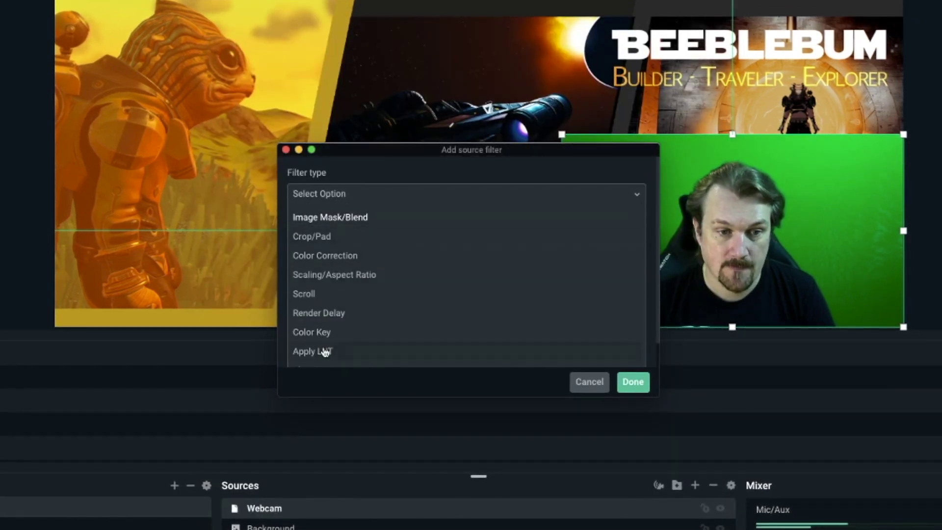
pyautogui.scroll(-1, 325, 349)
pyautogui.click(338, 365)
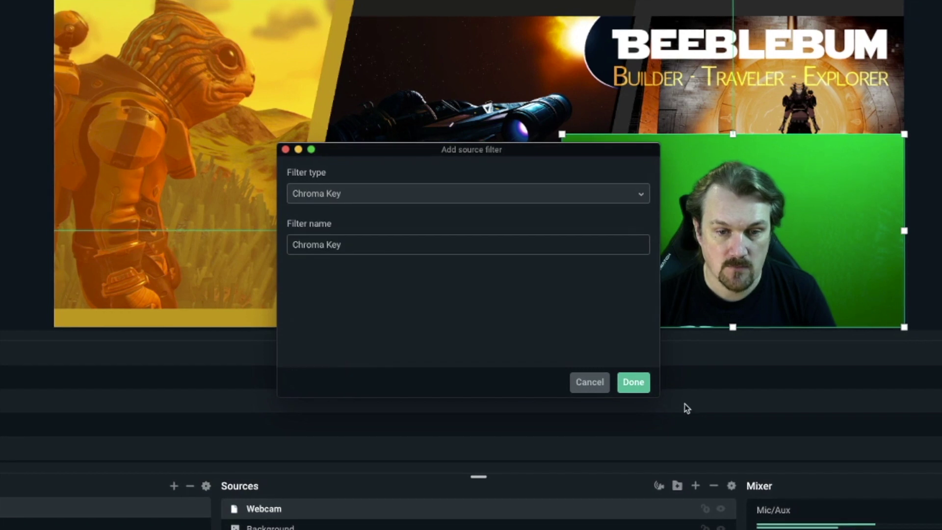
pyautogui.click(639, 387)
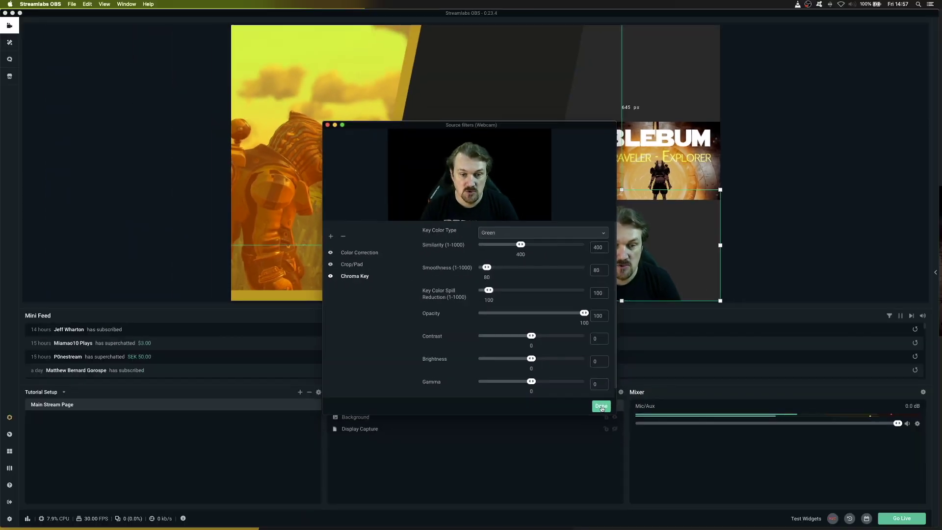
pyautogui.click(601, 406)
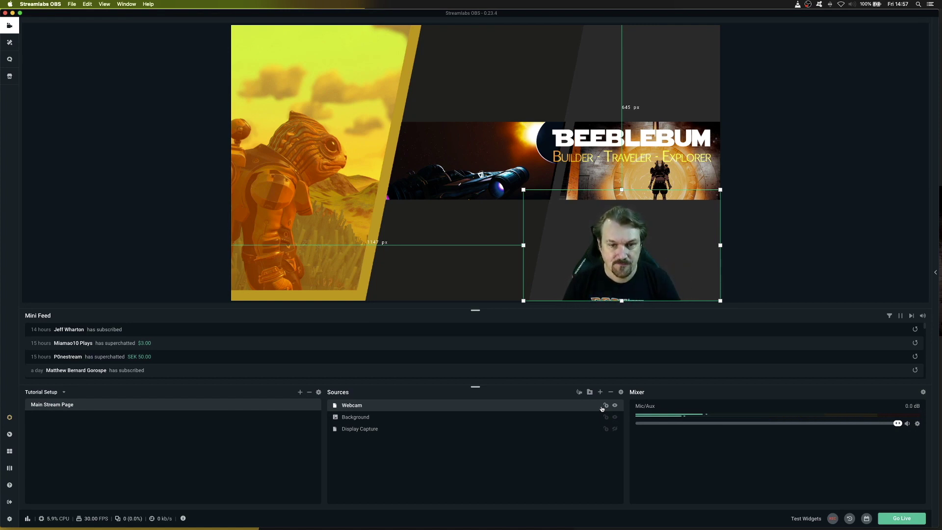
# Reopen the Webcam filters and set the Color Correction gamma to 0.4 and saturation to -0.21.
pyautogui.rightClick(434, 404)
pyautogui.click(466, 488)
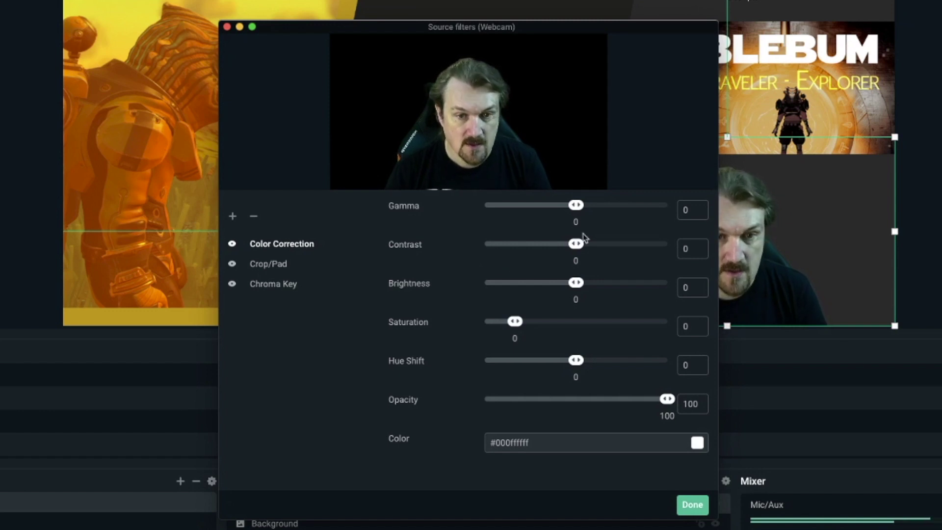
pyautogui.moveTo(575, 207); pyautogui.dragTo(586, 207)
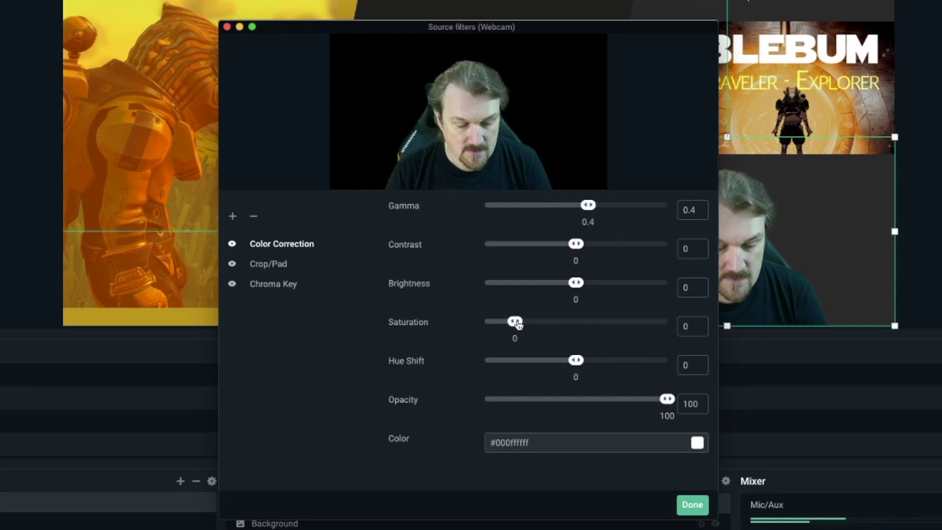
pyautogui.moveTo(513, 322); pyautogui.dragTo(510, 322)
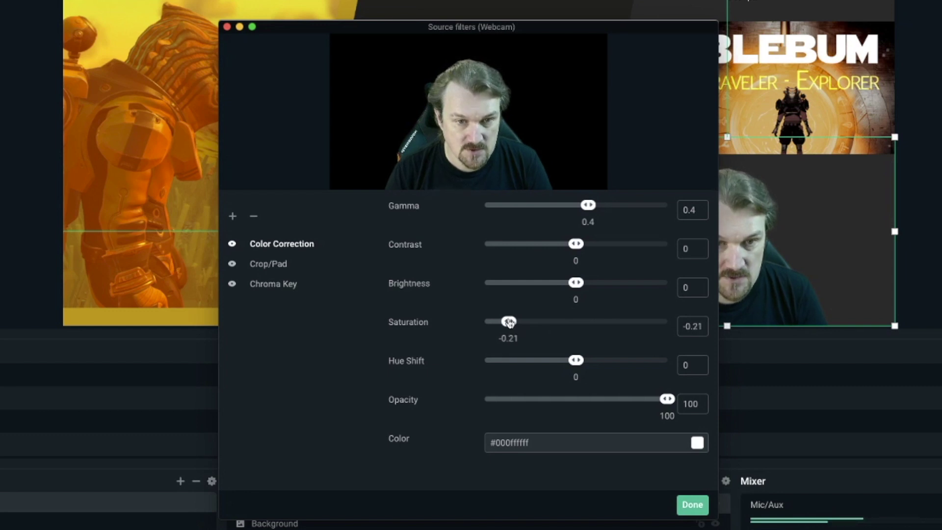
# Set the Webcam's Chroma Key filter to similarity 370, smoothness 60 and gamma -0.06, and close the filter settings.
pyautogui.click(268, 263)
pyautogui.click(268, 287)
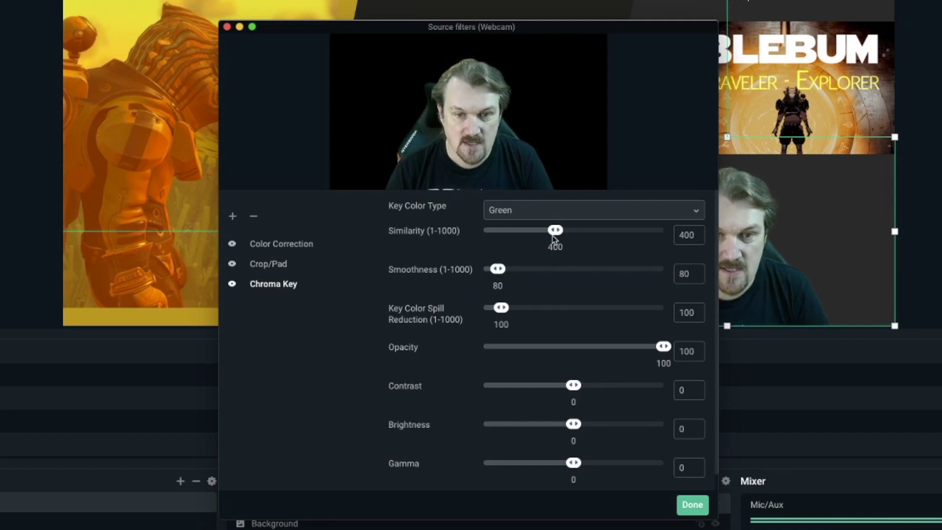
pyautogui.moveTo(556, 235)
pyautogui.mouseDown()
pyautogui.moveTo(522, 235)
pyautogui.moveTo(551, 232)
pyautogui.mouseUp()
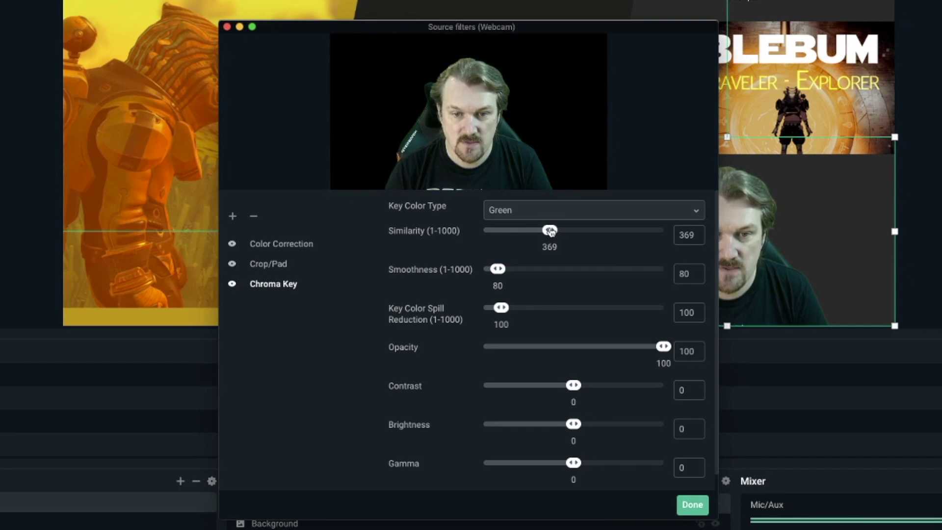
pyautogui.moveTo(550, 232); pyautogui.dragTo(551, 233)
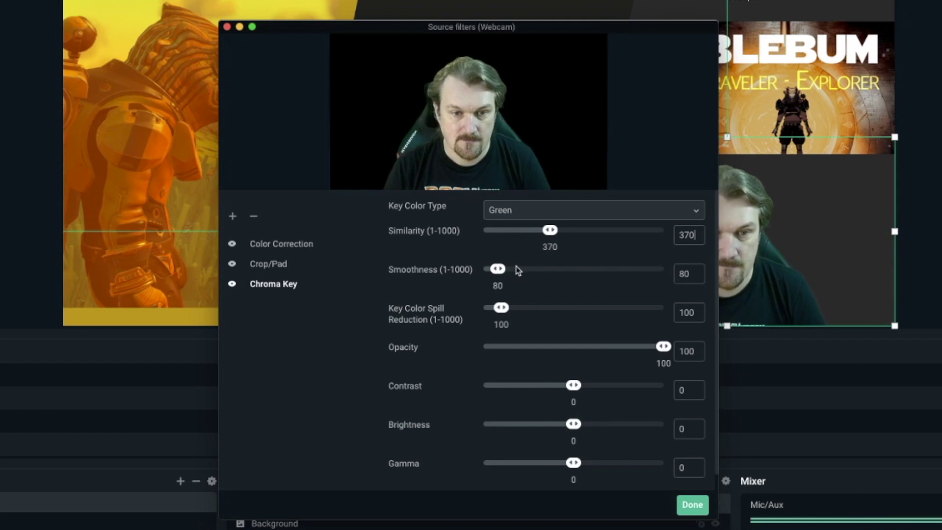
pyautogui.moveTo(501, 271); pyautogui.dragTo(496, 269)
pyautogui.doubleClick(684, 274)
pyautogui.write('60')
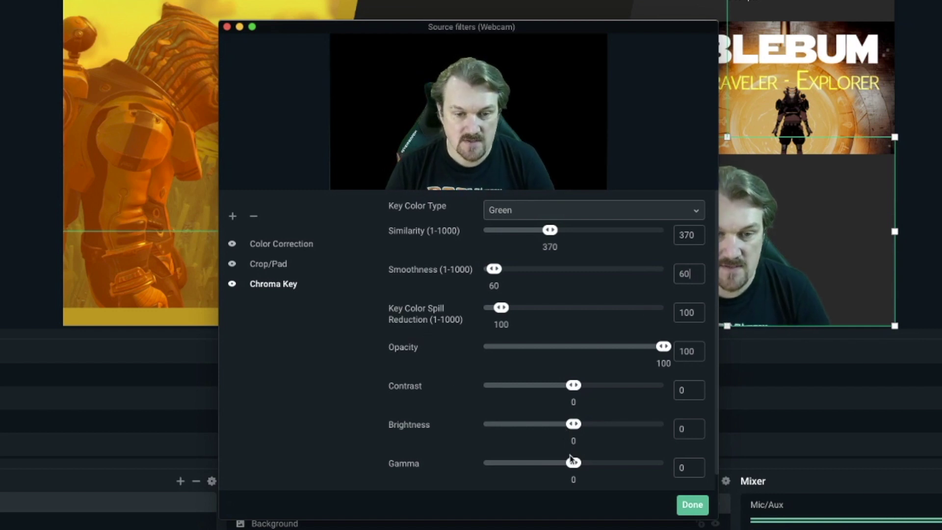
pyautogui.moveTo(572, 463); pyautogui.dragTo(569, 465)
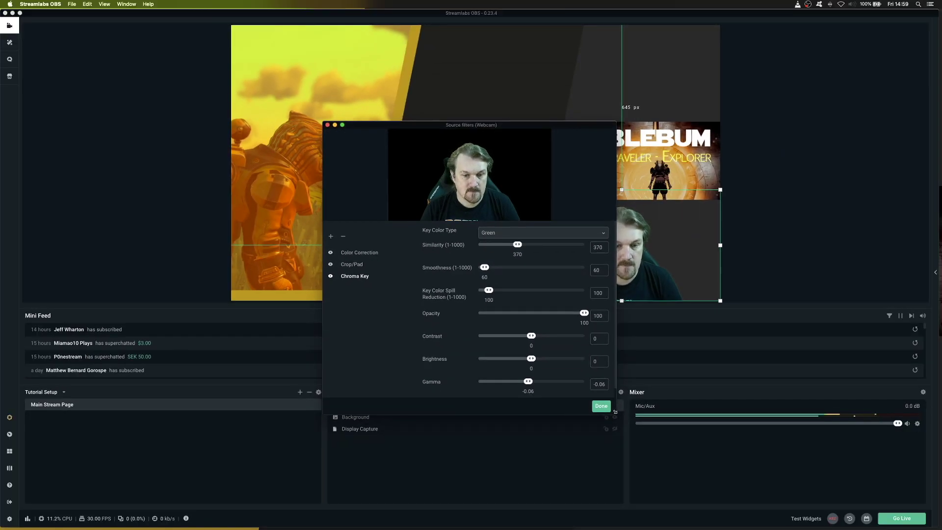
pyautogui.click(603, 406)
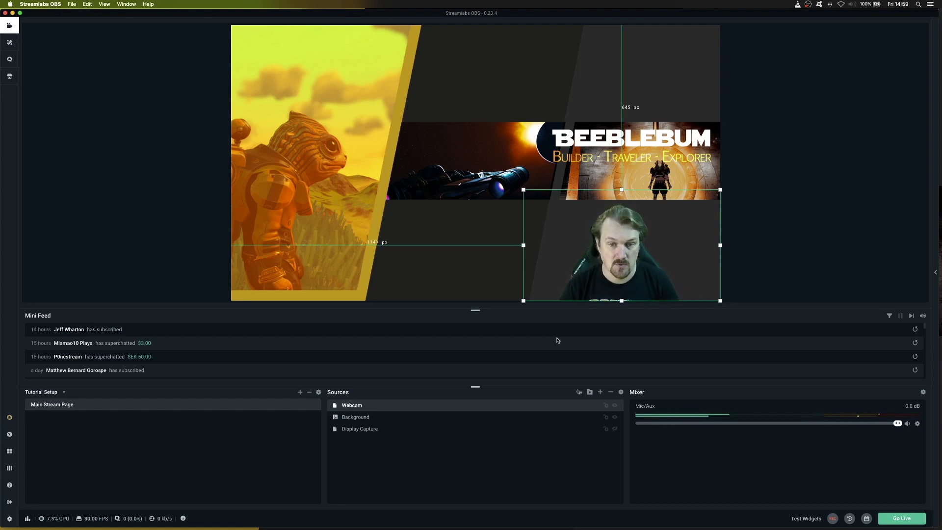
# Hide the Webcam source in the Main Stream Page scene and mute the Mic/Aux audio channel.
pyautogui.click(615, 406)
pyautogui.click(116, 175)
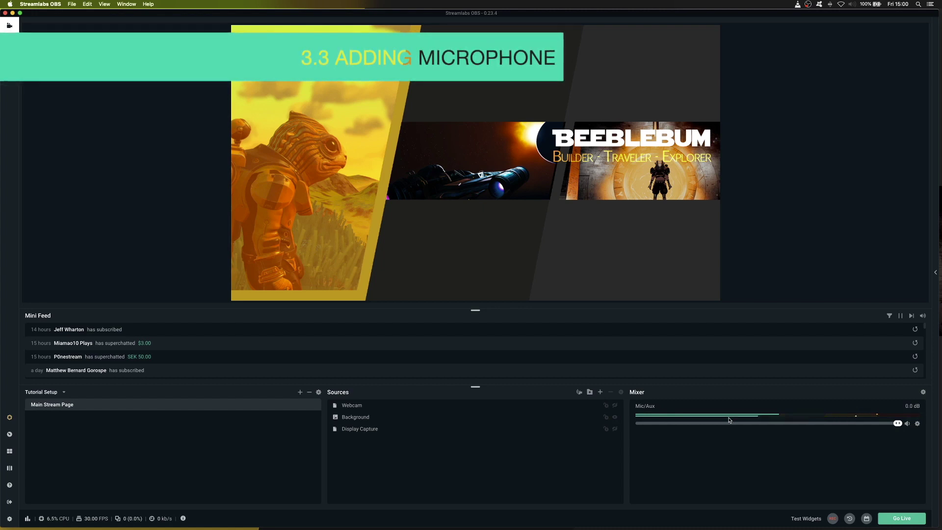
pyautogui.click(907, 424)
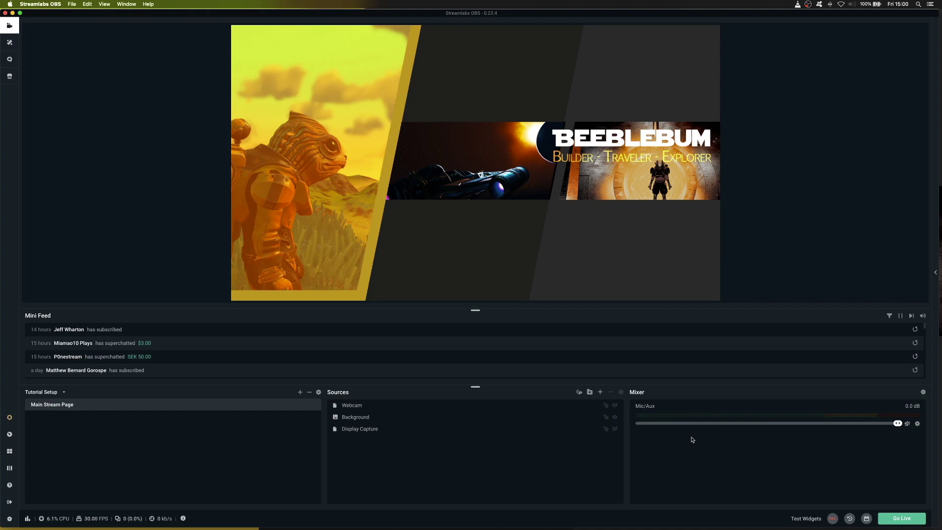
# Add an Audio Input Capture source named "Røde NT Usb" and set its device to RODE NT-USB.
pyautogui.click(600, 392)
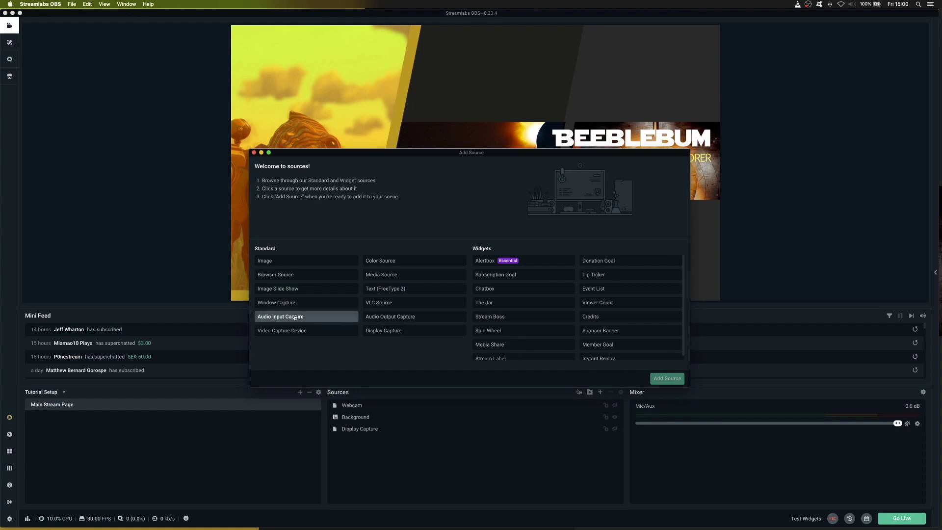
pyautogui.click(294, 318)
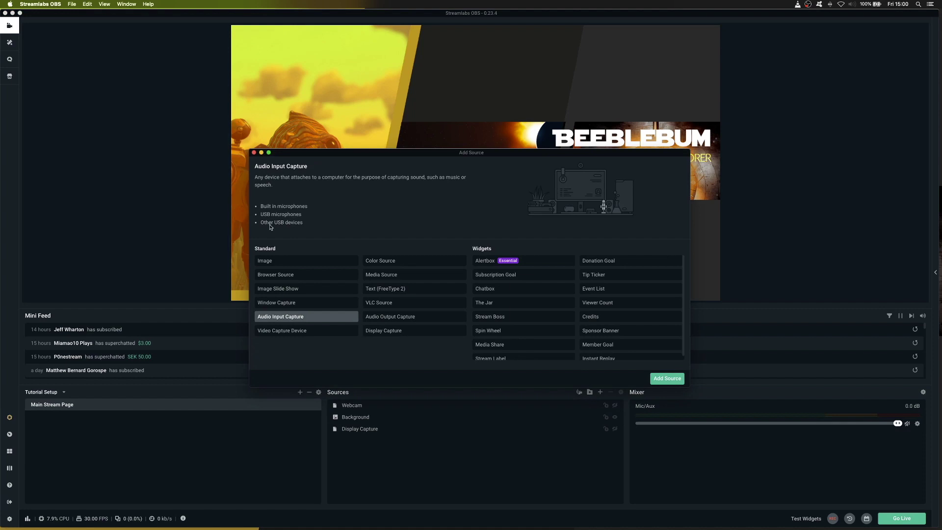
pyautogui.click(667, 379)
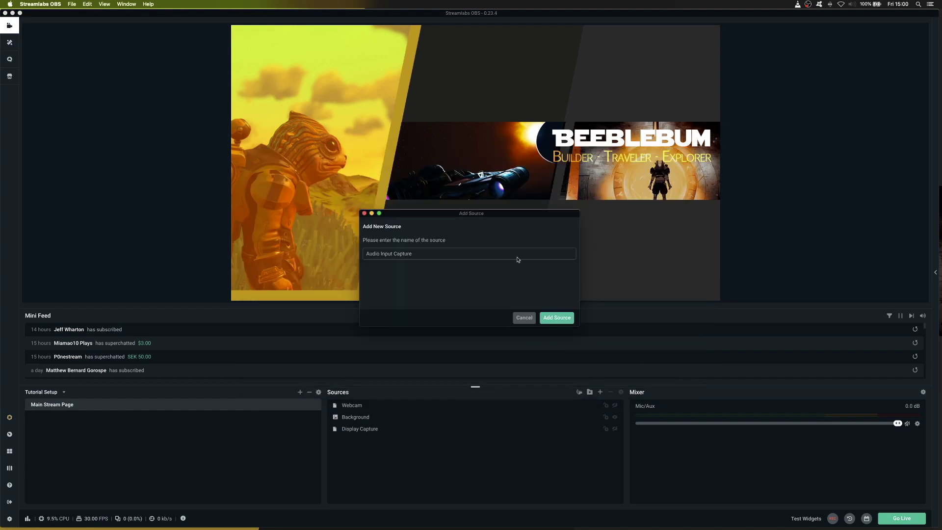
pyautogui.click(339, 259)
pyautogui.write('Røde NT Usb')
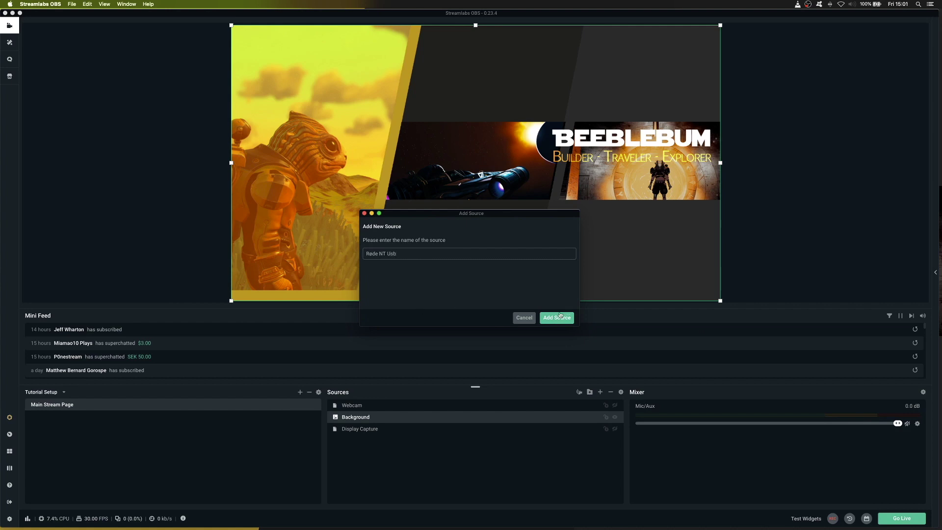
pyautogui.click(559, 317)
pyautogui.click(443, 216)
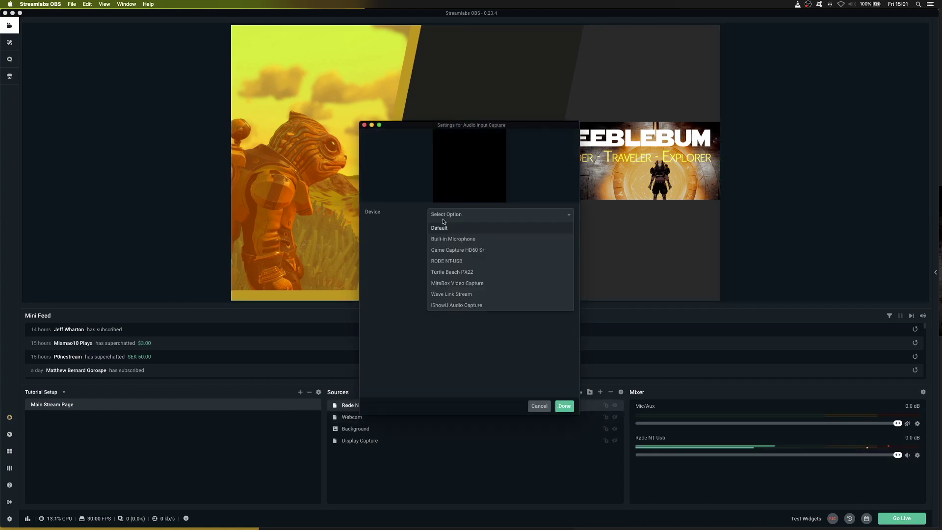
pyautogui.click(448, 261)
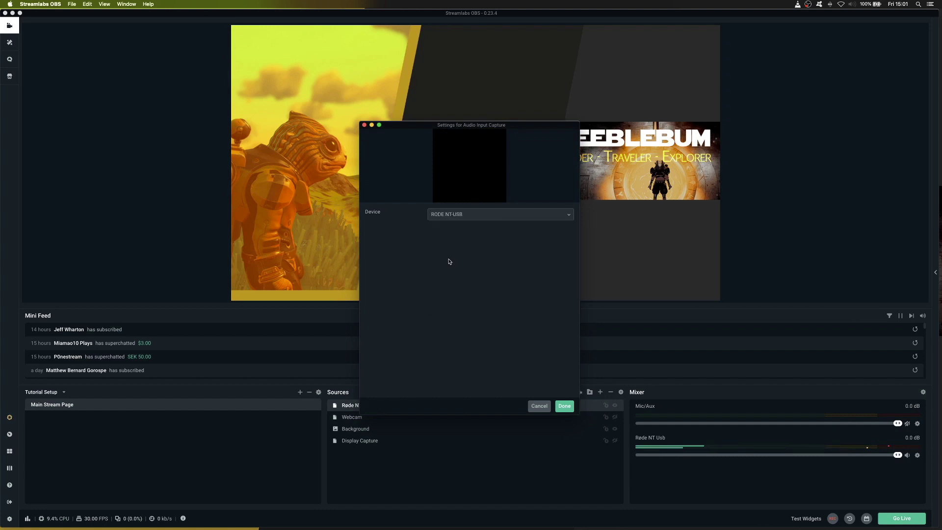
pyautogui.click(569, 407)
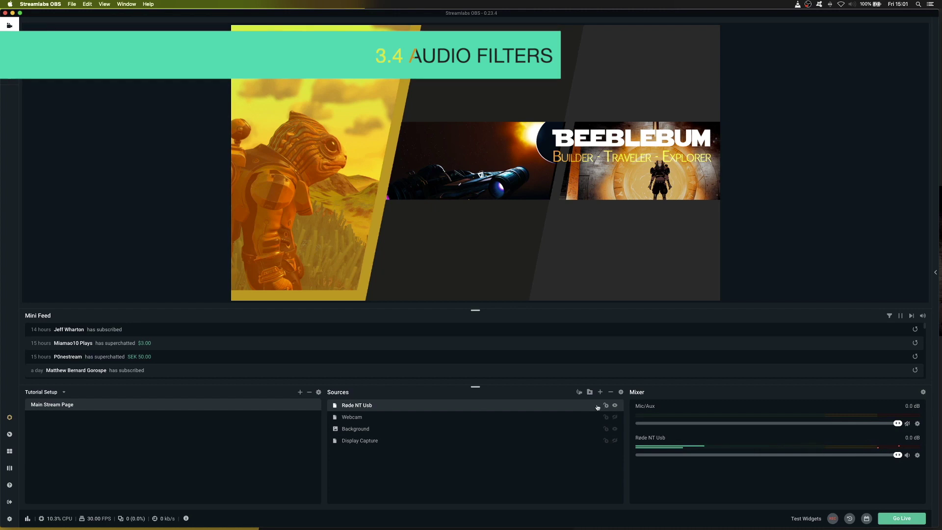
# Open the filters of the Røde NT Usb source and add a Compressor filter.
pyautogui.rightClick(569, 406)
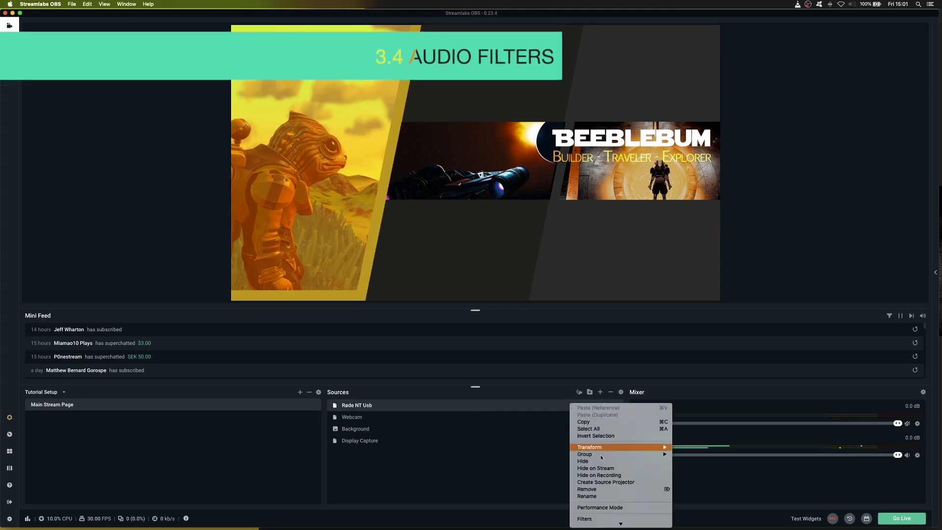
pyautogui.moveTo(620, 523)
pyautogui.click(584, 484)
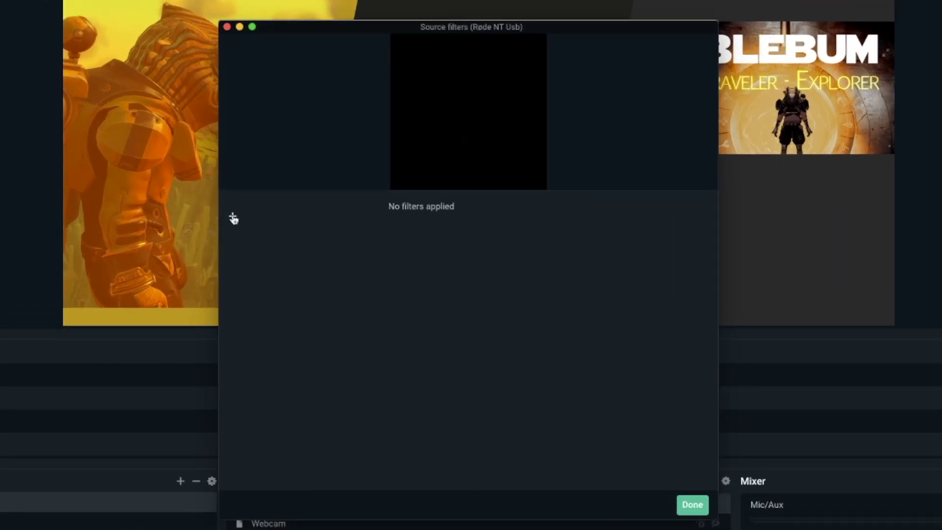
pyautogui.click(233, 216)
pyautogui.click(381, 205)
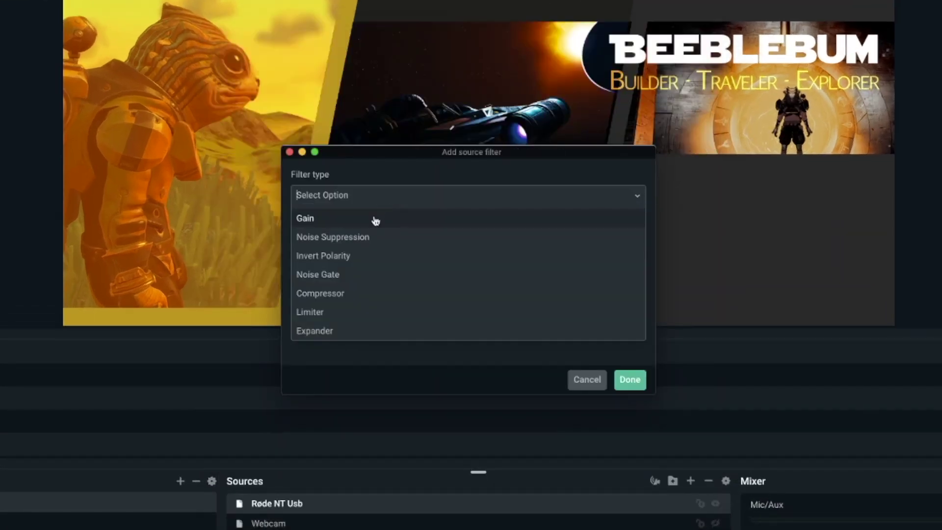
pyautogui.click(334, 293)
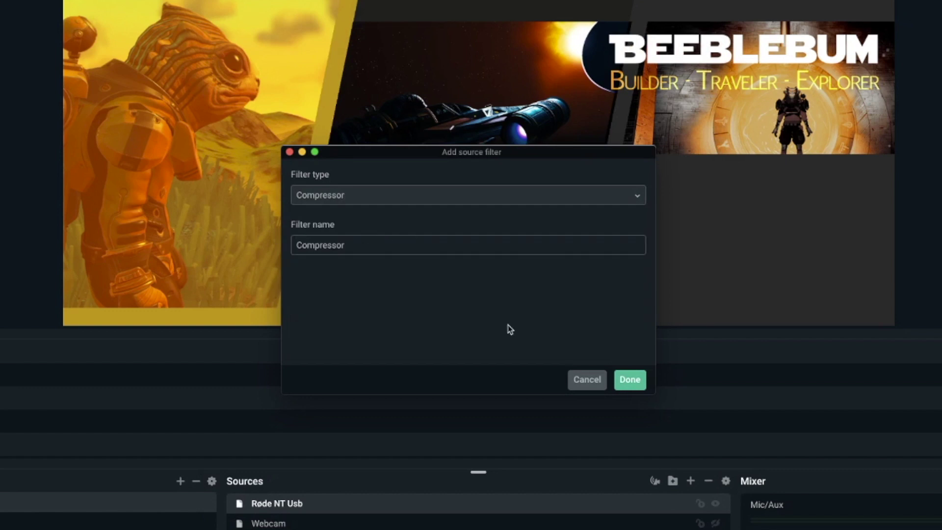
pyautogui.click(623, 379)
# Add a Noise Suppression filter to the Røde NT Usb source.
pyautogui.click(233, 216)
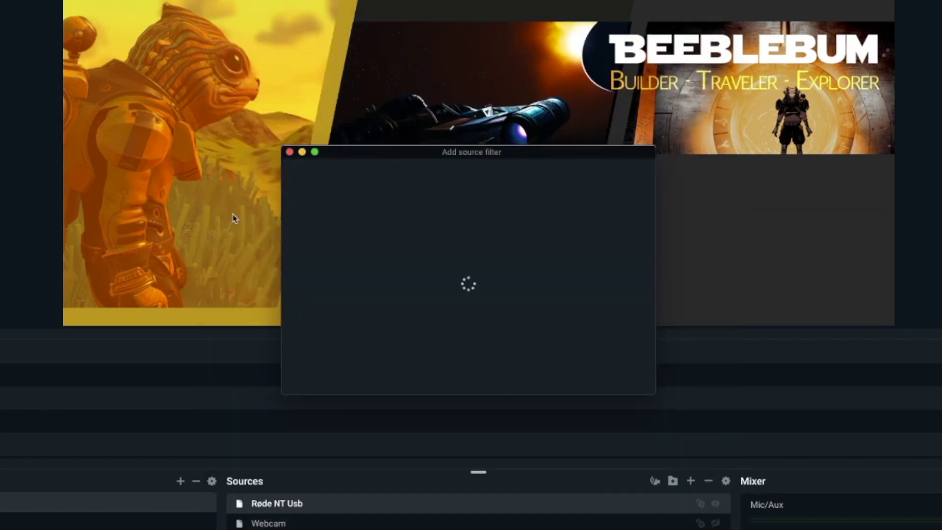
pyautogui.click(361, 201)
pyautogui.click(355, 237)
pyautogui.click(628, 379)
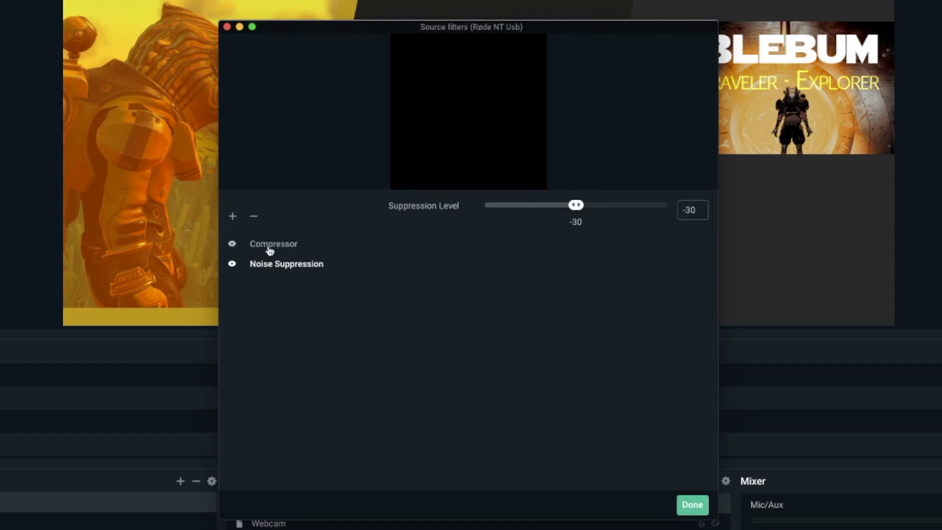
# Add a Noise Gate filter and a Gain filter to the Røde NT Usb source, keeping their default names.
pyautogui.click(232, 216)
pyautogui.click(359, 200)
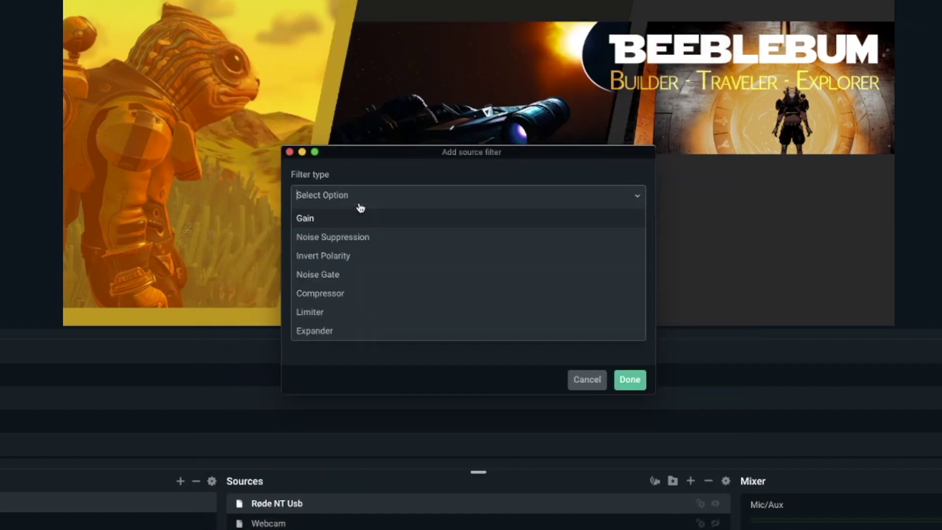
pyautogui.click(335, 273)
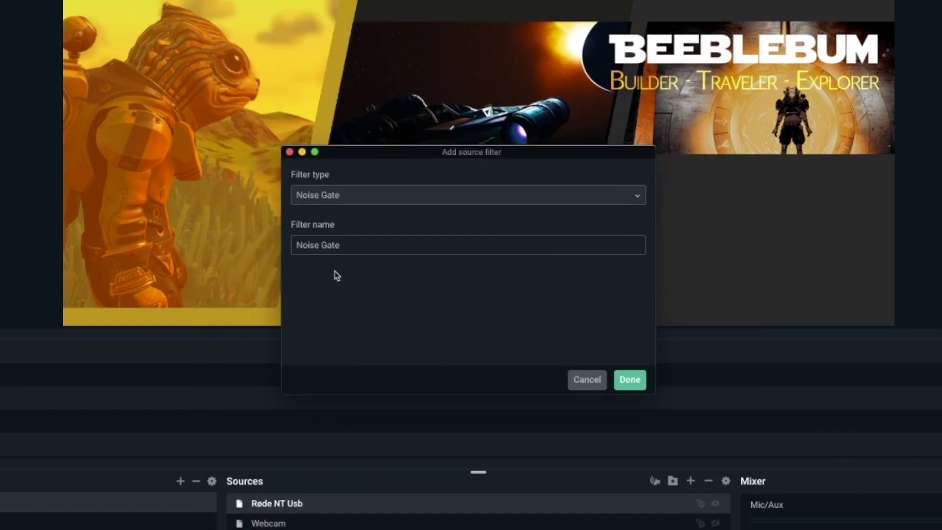
pyautogui.click(629, 379)
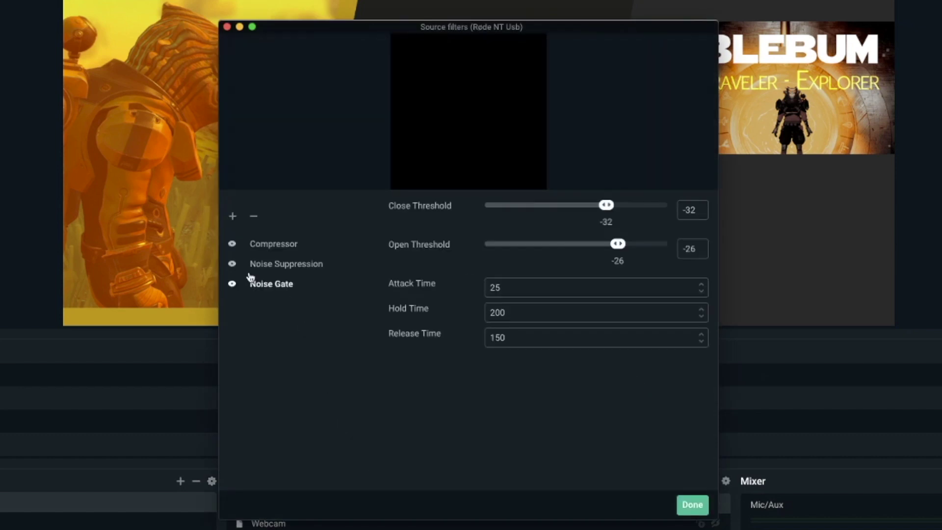
pyautogui.click(233, 217)
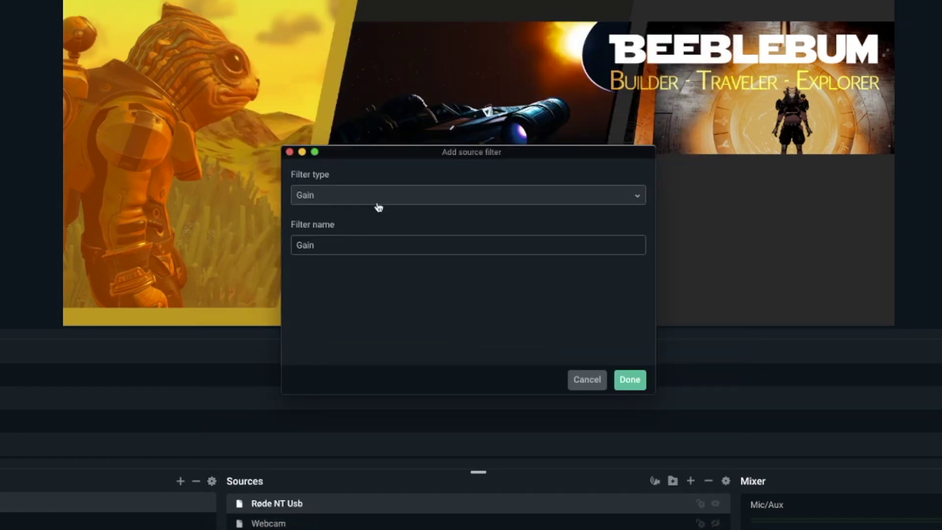
pyautogui.click(637, 383)
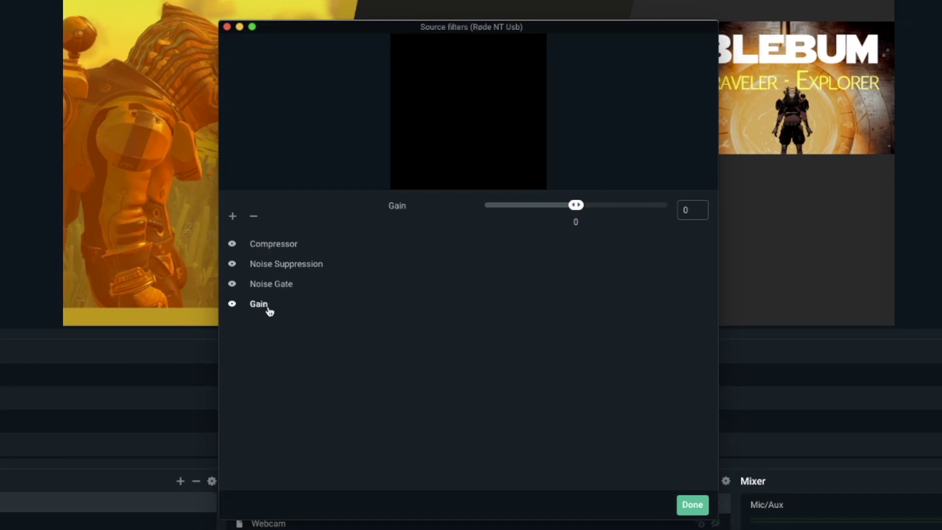
# Set the microphone Compressor filter's threshold to -22.
pyautogui.click(289, 246)
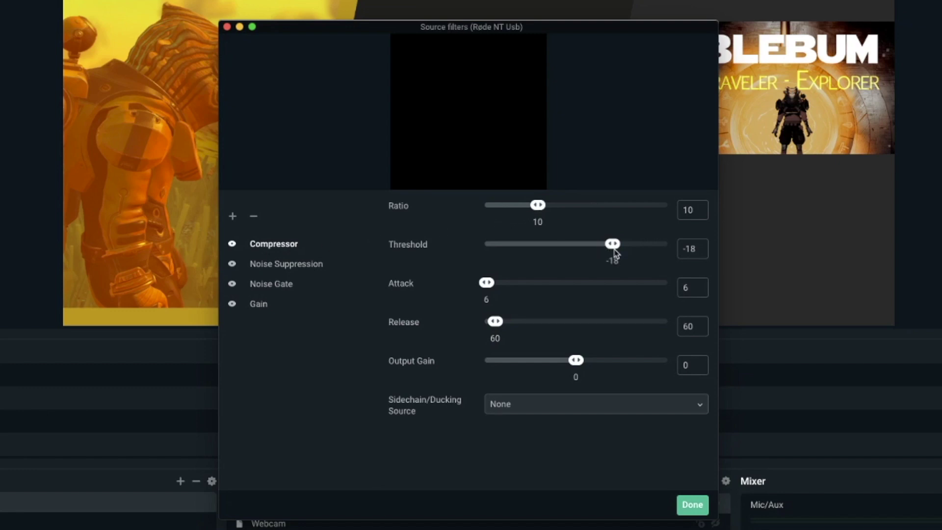
pyautogui.moveTo(614, 249); pyautogui.dragTo(602, 249)
pyautogui.click(698, 249)
pyautogui.press('BackSpace')
pyautogui.press('BackSpace')
pyautogui.press('BackSpace')
pyautogui.press('BackSpace')
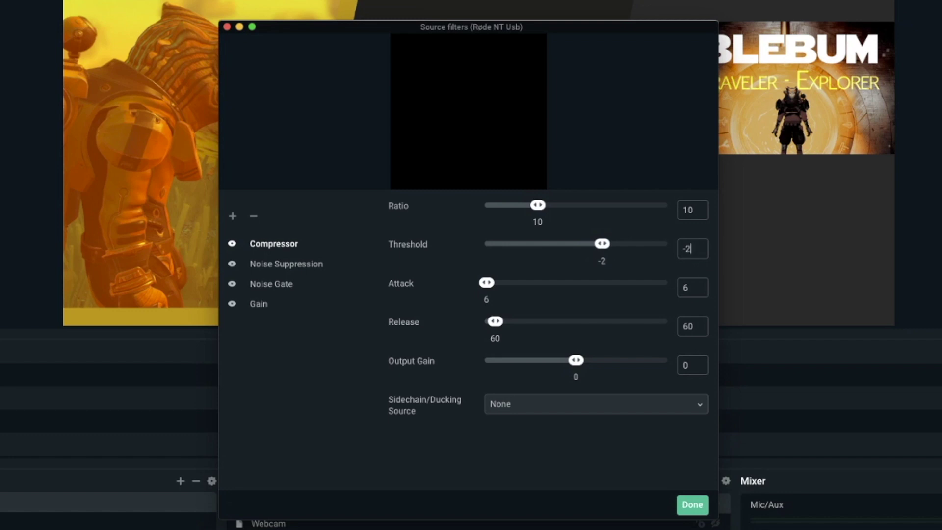
pyautogui.write('22')
# Set the Compressor filter's attack to 1, release to 100 and output gain to 4.
pyautogui.moveTo(488, 285); pyautogui.dragTo(474, 290)
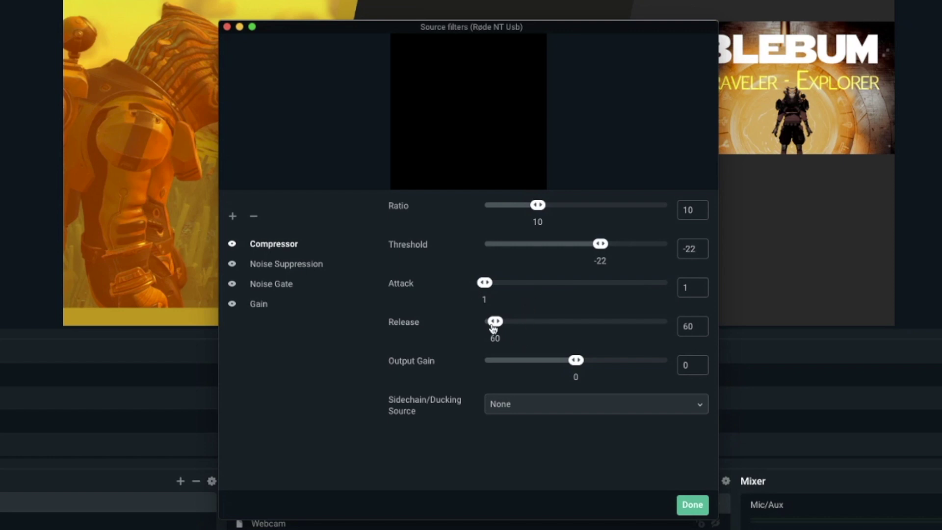
pyautogui.moveTo(494, 327); pyautogui.dragTo(502, 322)
pyautogui.doubleClick(688, 325)
pyautogui.write('100')
pyautogui.click(604, 360)
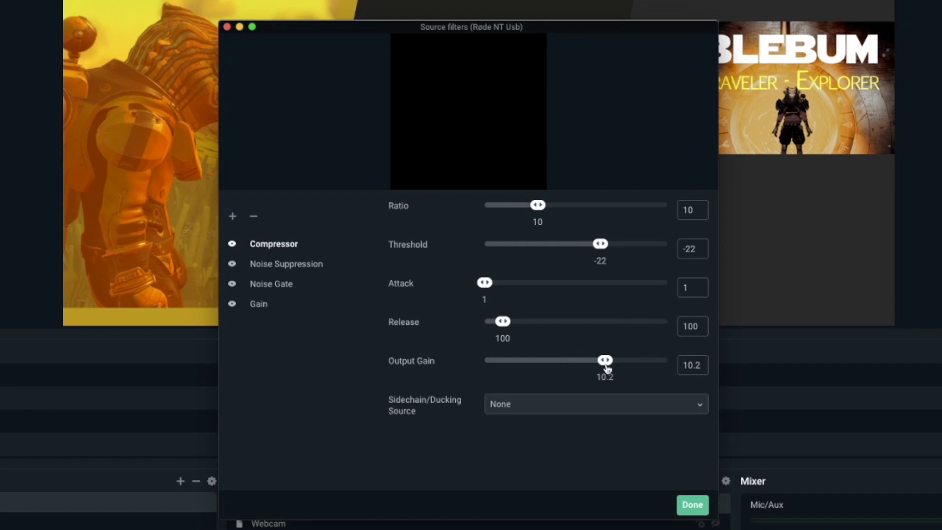
pyautogui.moveTo(606, 363)
pyautogui.mouseDown()
pyautogui.moveTo(522, 362)
pyautogui.moveTo(588, 360)
pyautogui.mouseUp()
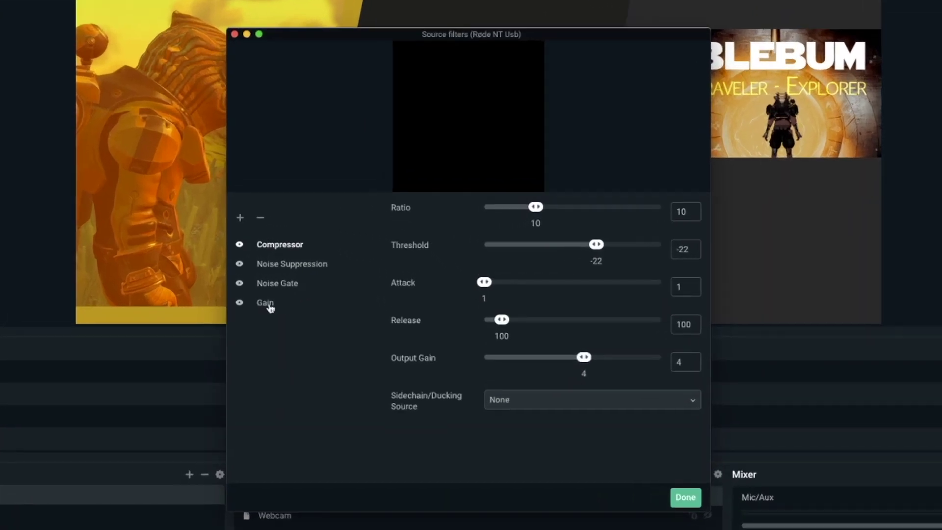
# Check the Noise Suppression filter and set the Noise Gate's close threshold to -40 and open threshold to -30.
pyautogui.click(269, 265)
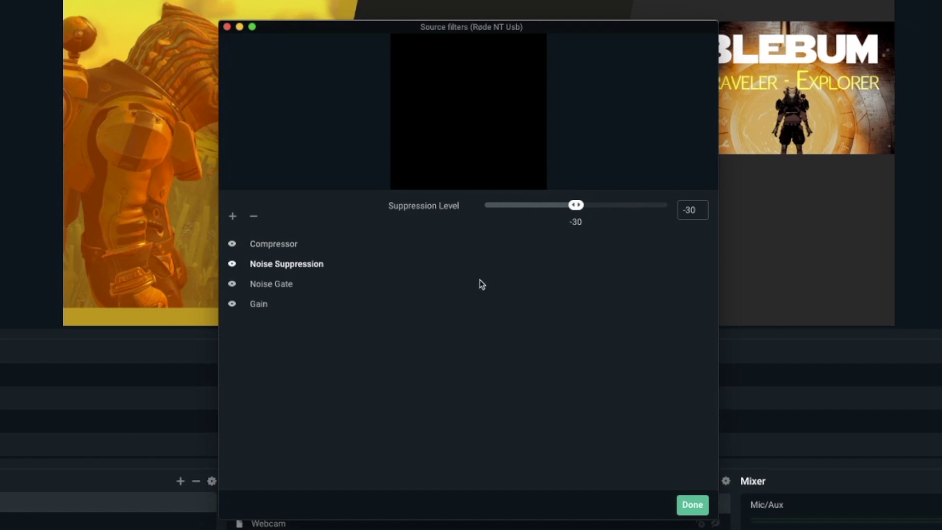
pyautogui.click(264, 287)
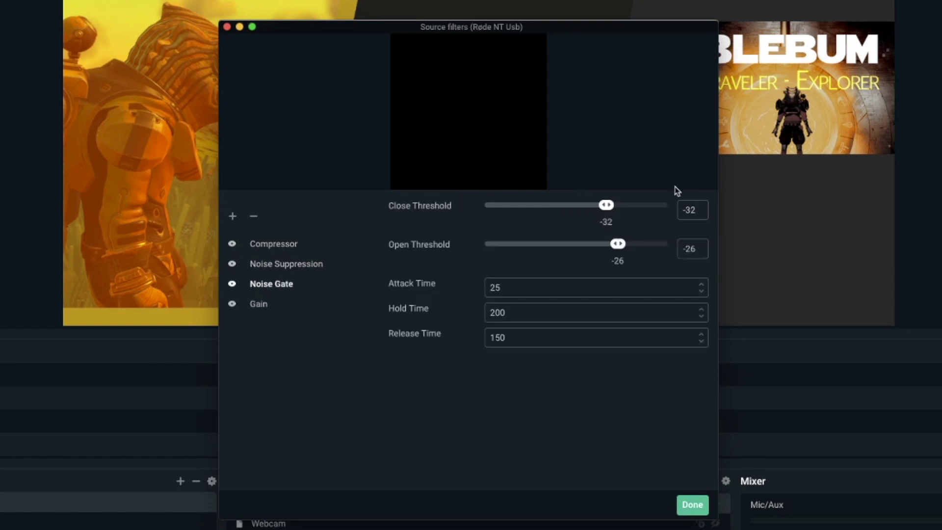
pyautogui.moveTo(611, 208); pyautogui.dragTo(593, 209)
pyautogui.moveTo(617, 246); pyautogui.dragTo(611, 245)
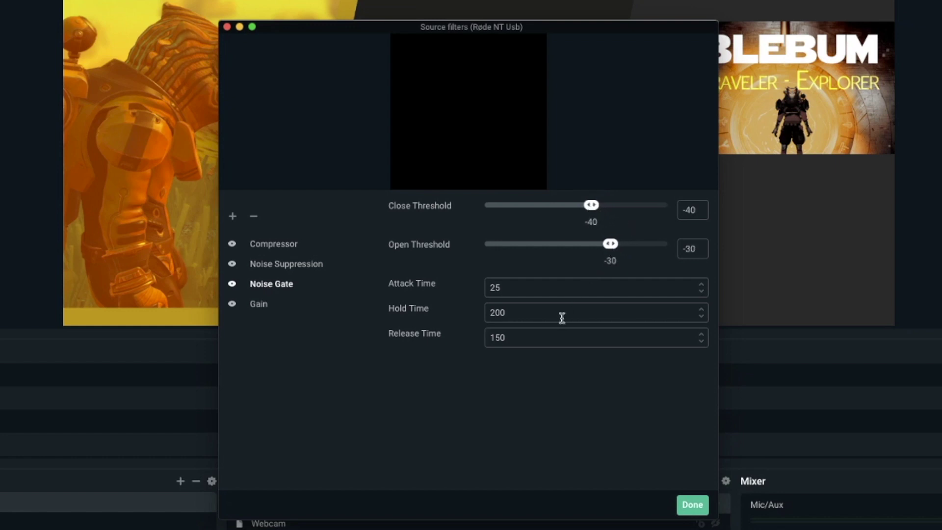
# Set the Noise Gate's attack time to 1 and its hold time to 3.
pyautogui.moveTo(529, 290); pyautogui.dragTo(448, 293)
pyautogui.write('1')
pyautogui.moveTo(581, 318); pyautogui.dragTo(377, 314)
pyautogui.write('3')
# Try the Gain filter at 17.8, lower it back to its starting level, and close the microphone's filter settings.
pyautogui.click(259, 304)
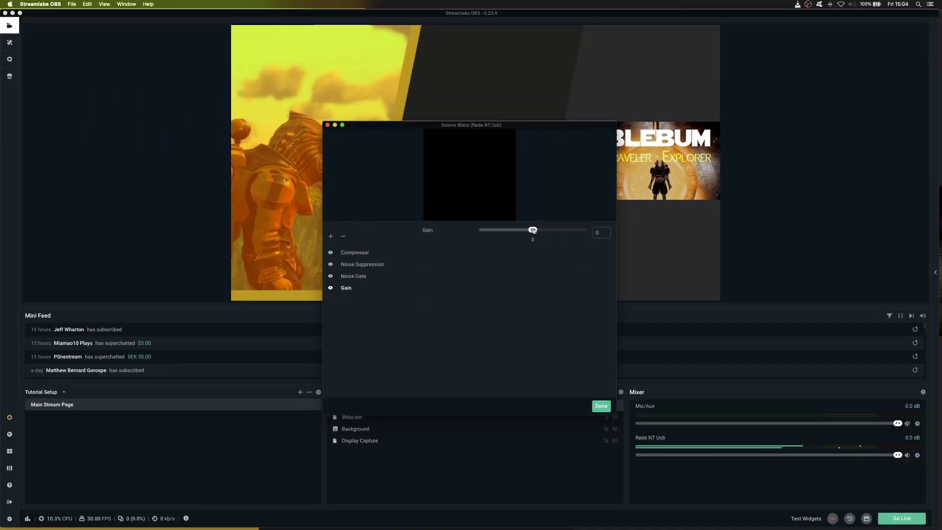
pyautogui.moveTo(534, 231); pyautogui.dragTo(565, 231)
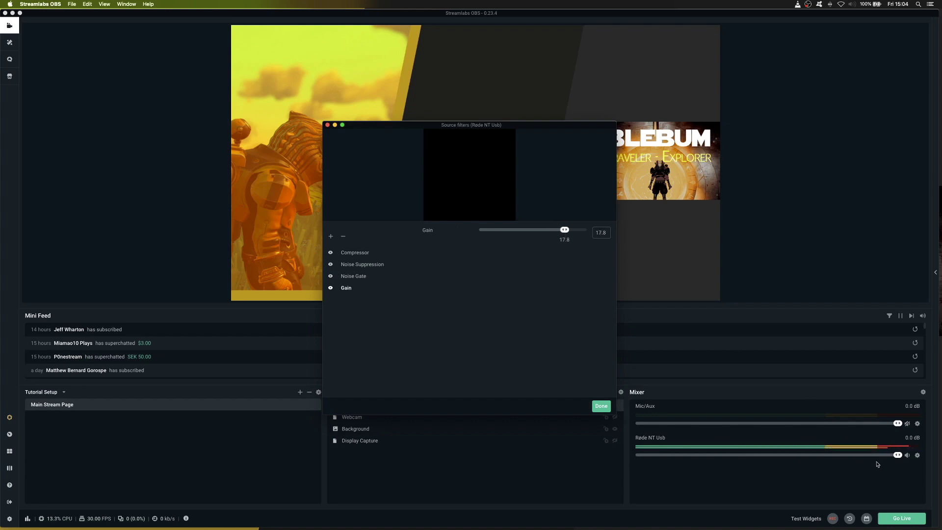
pyautogui.moveTo(565, 230); pyautogui.dragTo(532, 230)
pyautogui.click(601, 406)
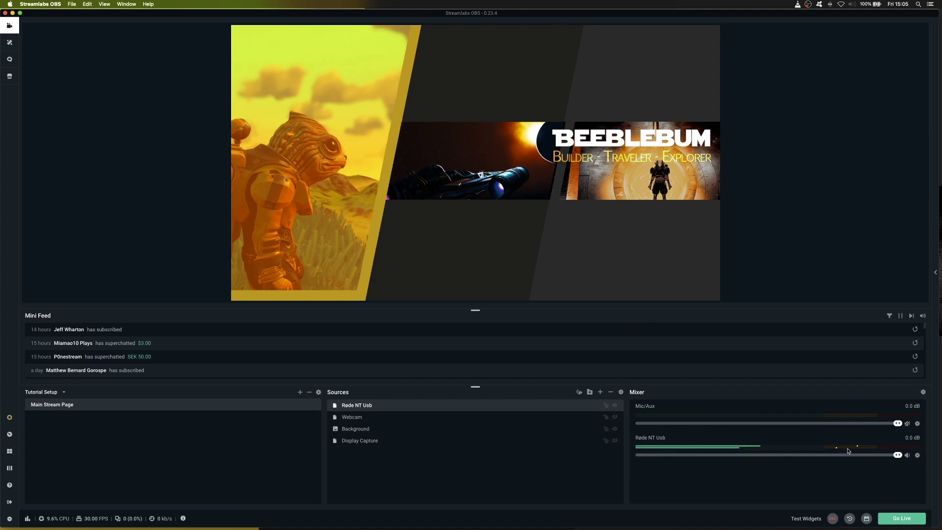
pyautogui.click(593, 479)
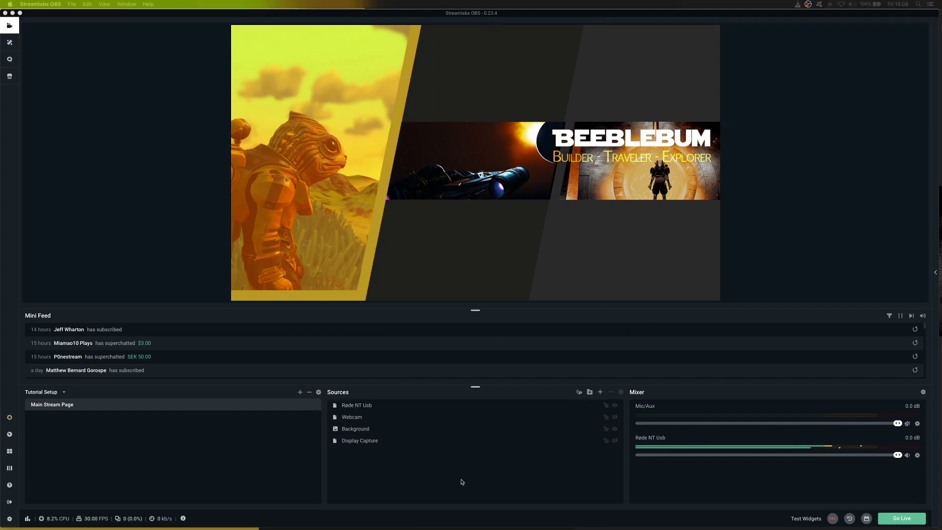
# Add a new Audio Input Capture source named "desktop audio" and close its settings without changing the device.
pyautogui.click(600, 393)
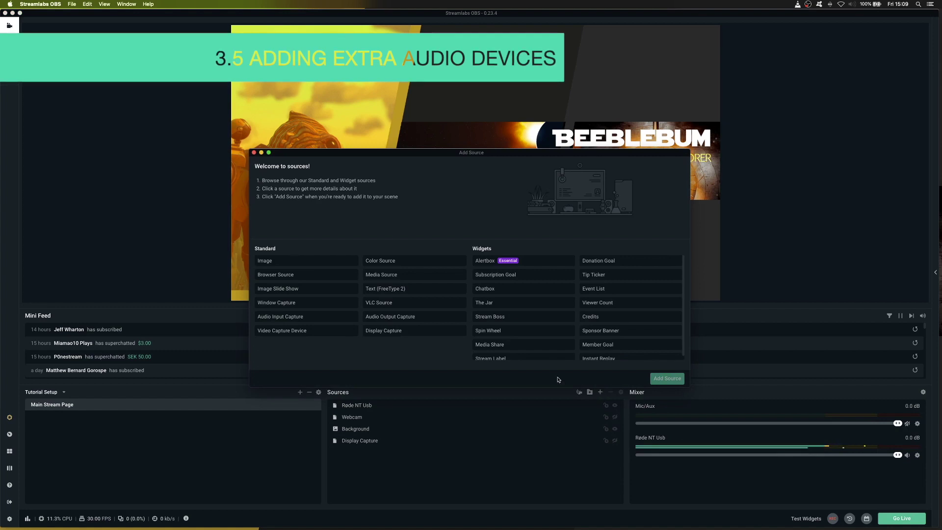
pyautogui.click(286, 318)
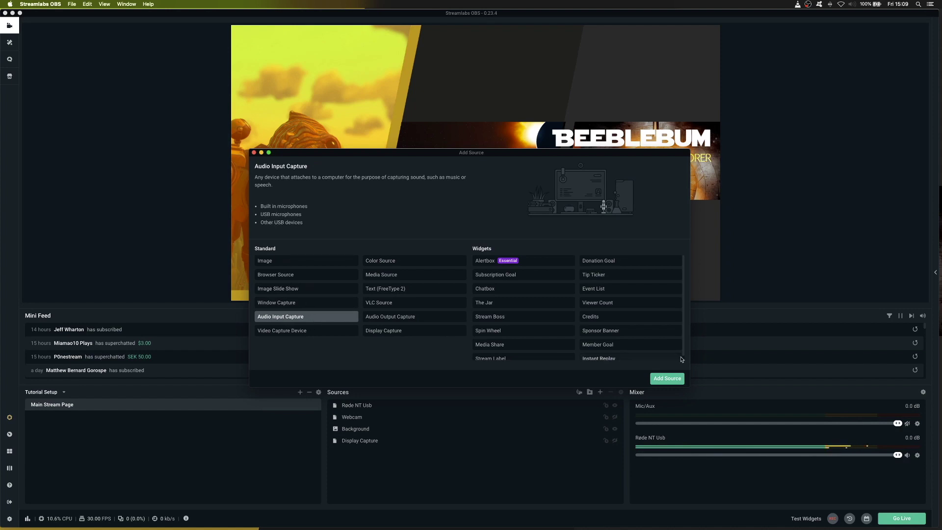
pyautogui.click(668, 379)
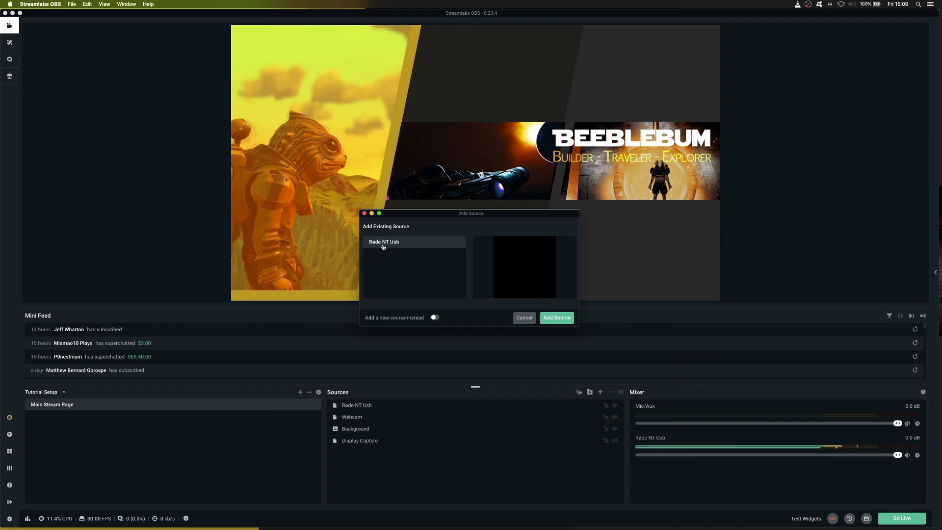
pyautogui.click(434, 317)
pyautogui.click(318, 257)
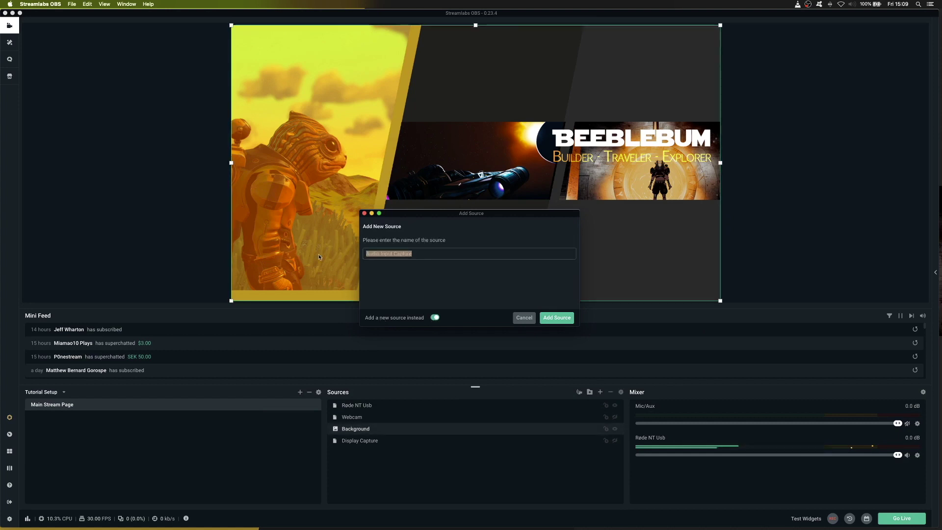
pyautogui.write('desk')
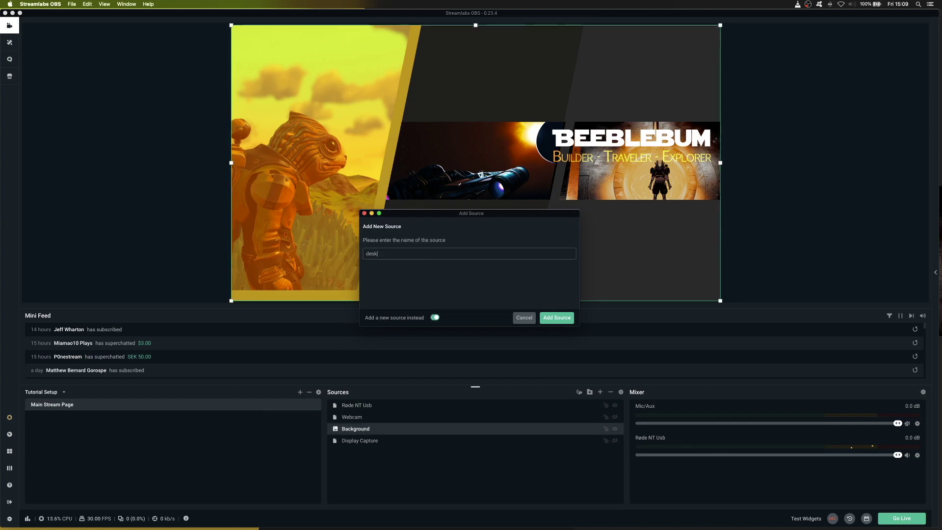
pyautogui.write('top ')
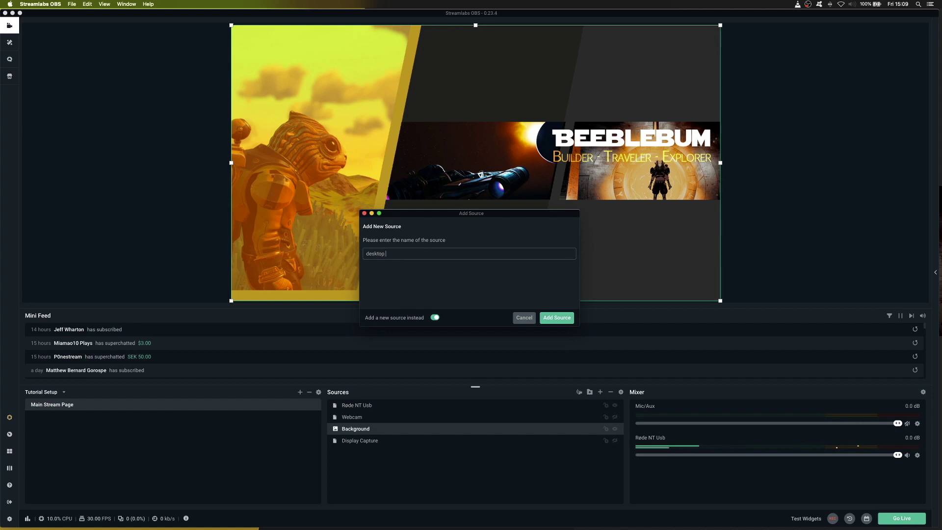
pyautogui.write('audio')
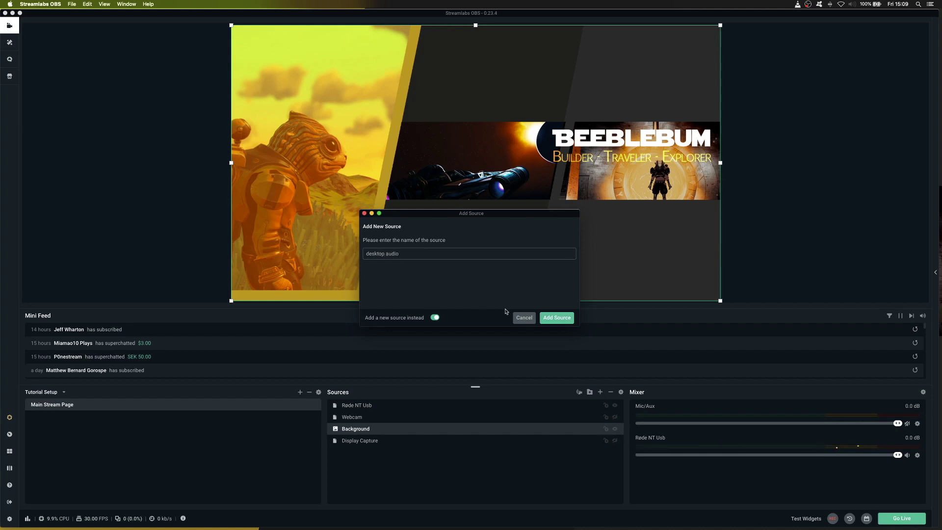
pyautogui.click(550, 319)
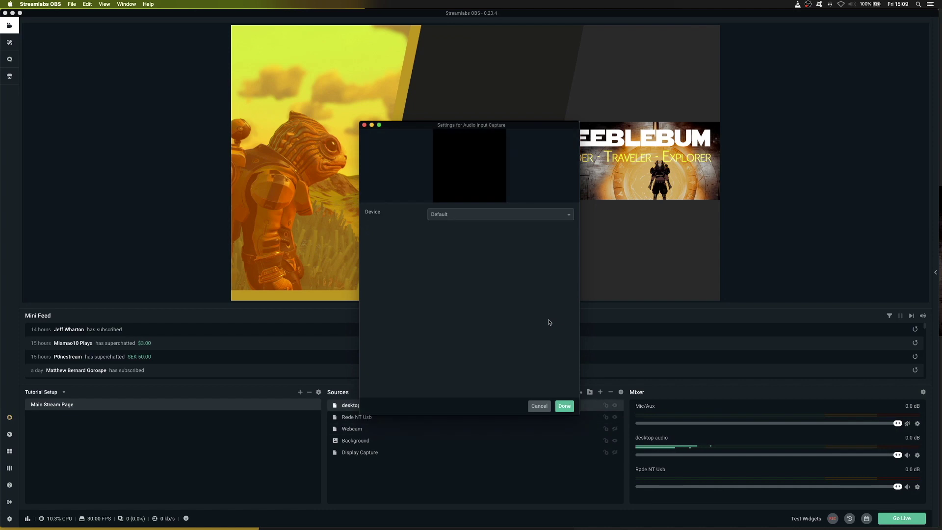
pyautogui.click(457, 216)
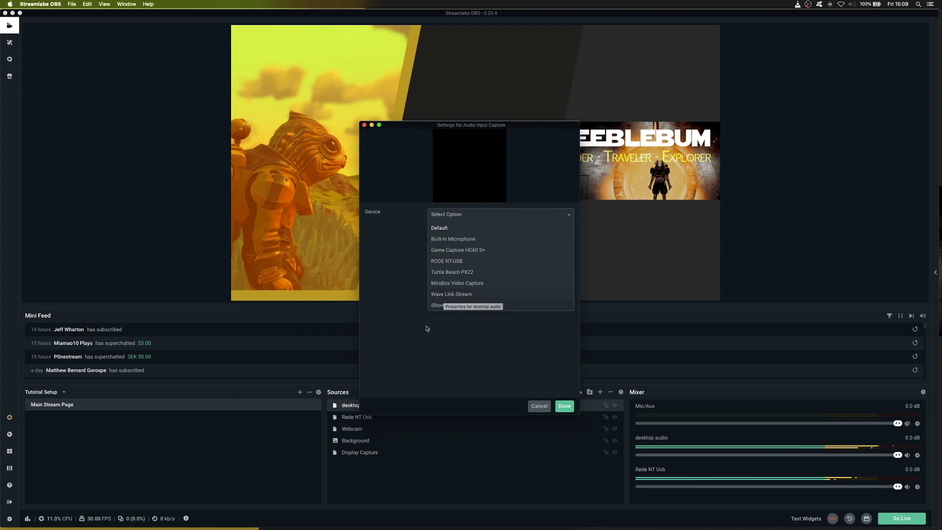
pyautogui.click(539, 406)
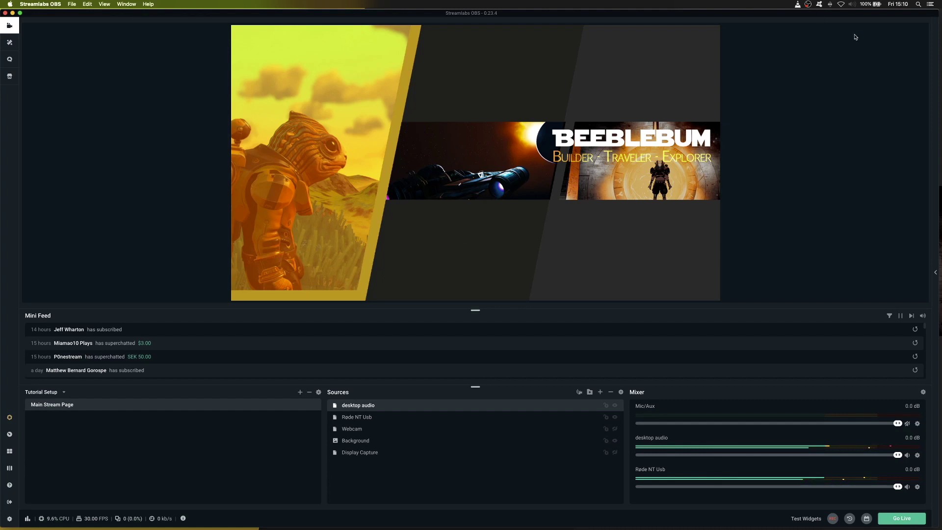
# Set the Mac's sound output device to iShowU Audio Capture.
pyautogui.click(841, 4)
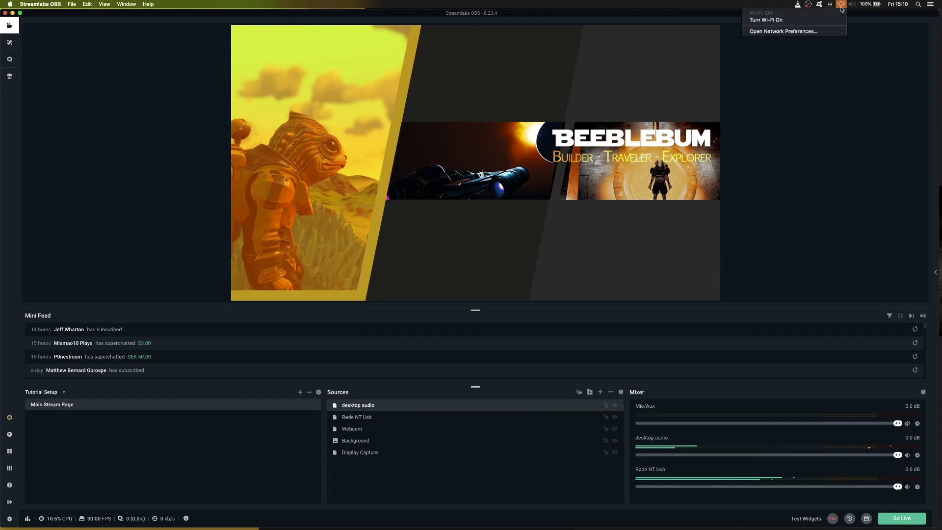
pyautogui.click(853, 4)
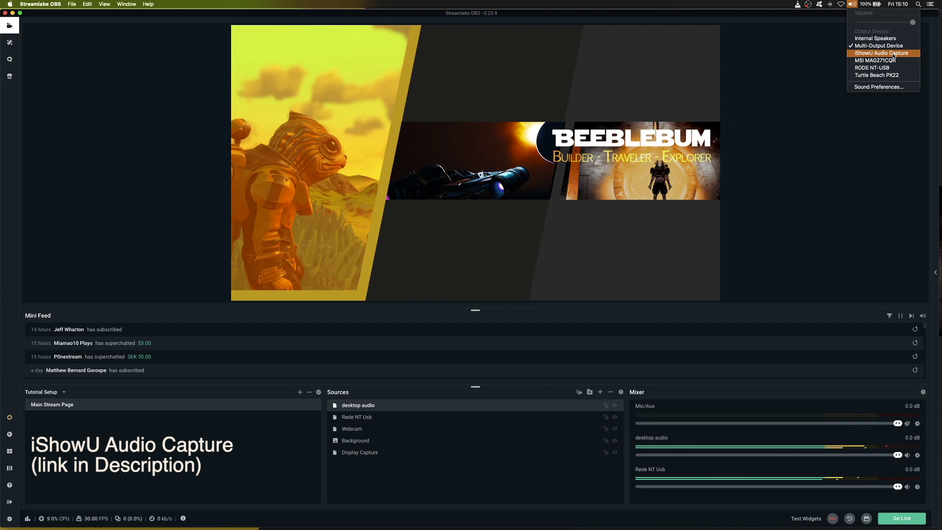
pyautogui.click(867, 54)
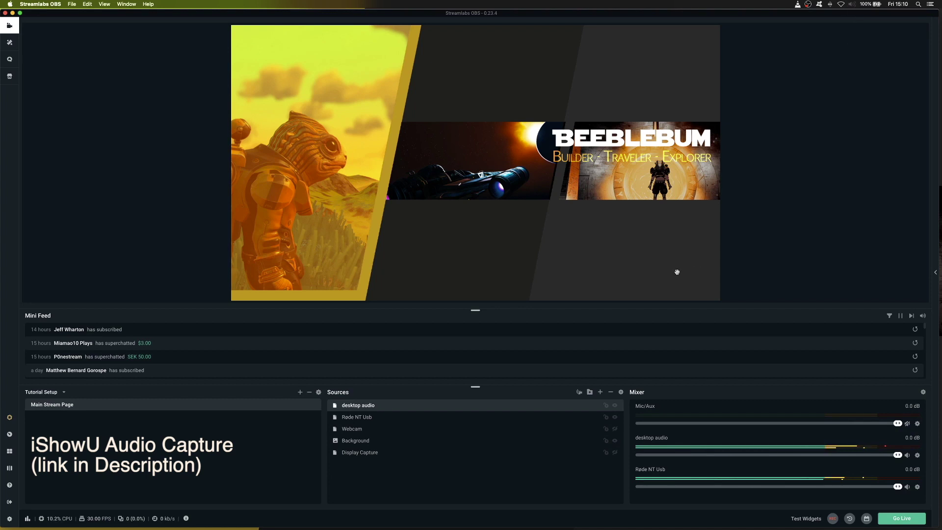
# Set the desktop audio source's device to iShowU Audio Capture, and switch to Spotify.
pyautogui.rightClick(379, 407)
pyautogui.scroll(-3, 410, 505)
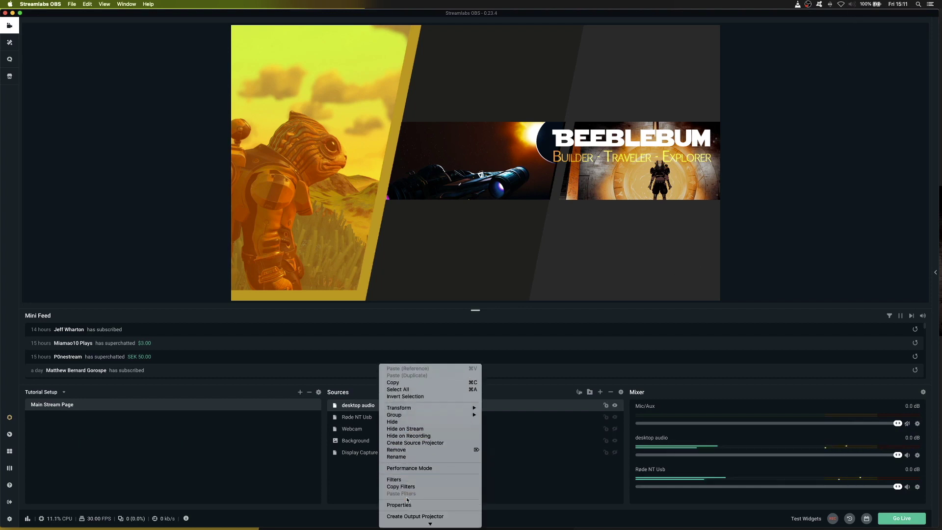
pyautogui.click(409, 505)
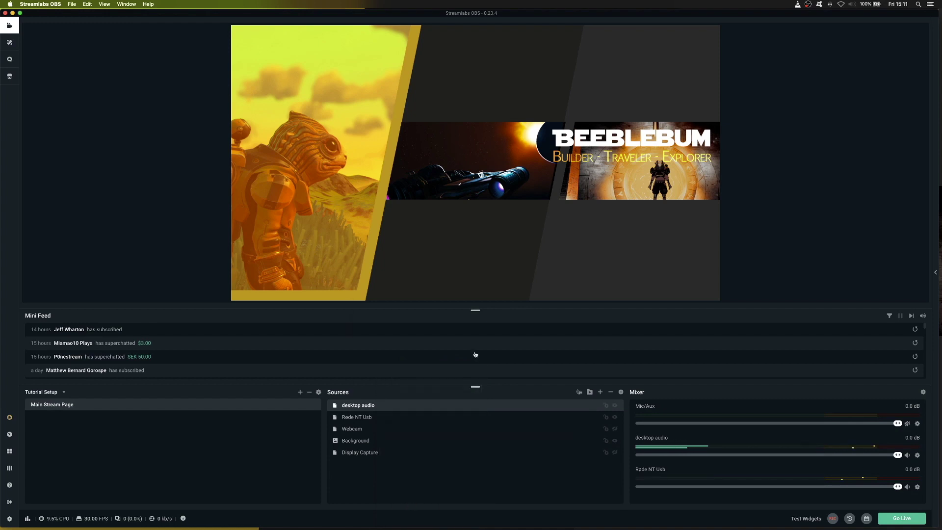
pyautogui.click(476, 215)
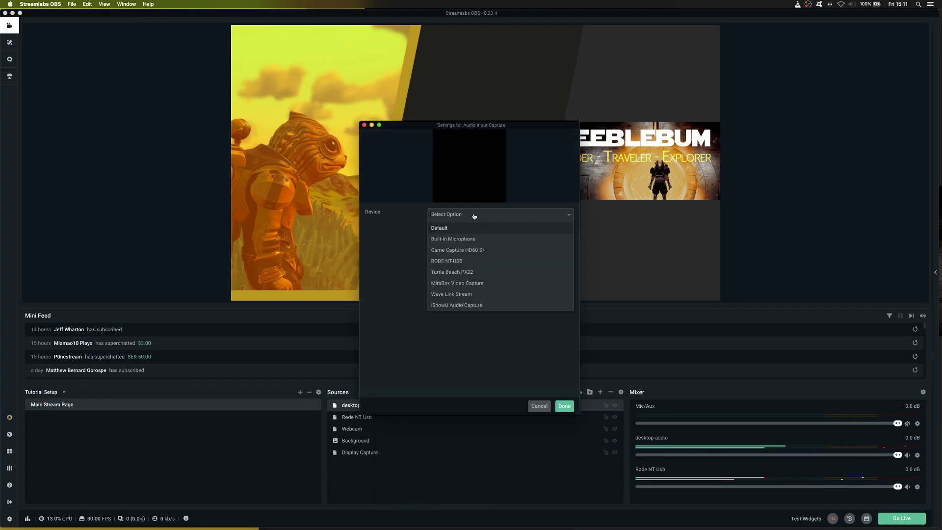
pyautogui.click(464, 307)
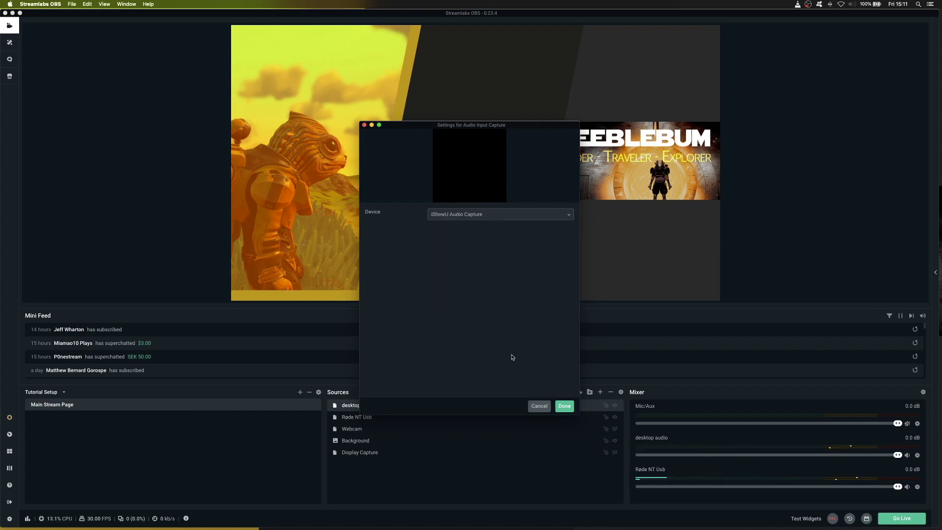
pyautogui.click(563, 407)
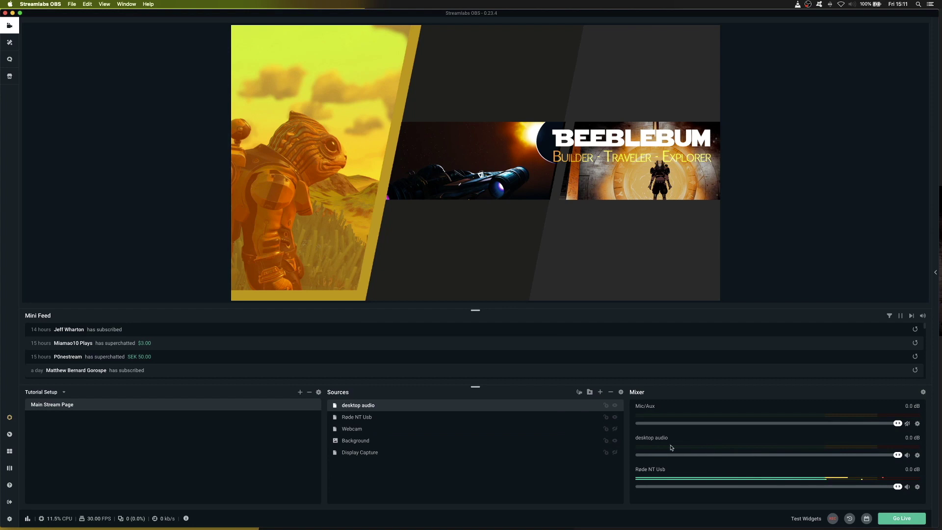
pyautogui.press('super+Tab')
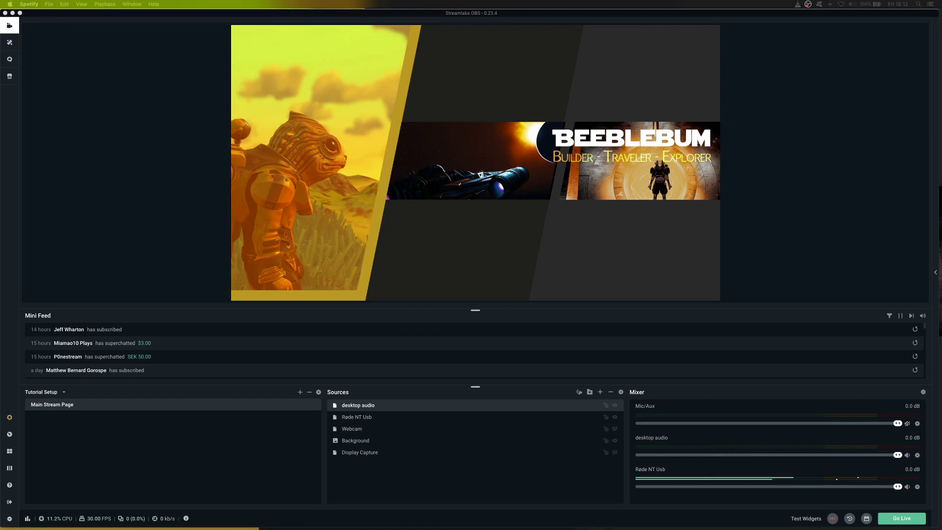
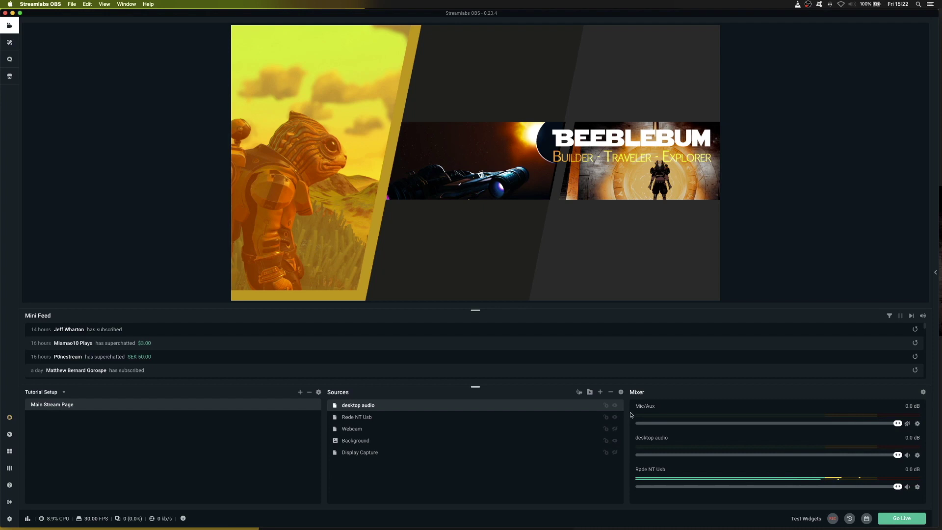
# In the advanced audio settings, keep Mic/Aux on Monitor Off and set the desktop audio volume to 50 percent.
pyautogui.click(923, 392)
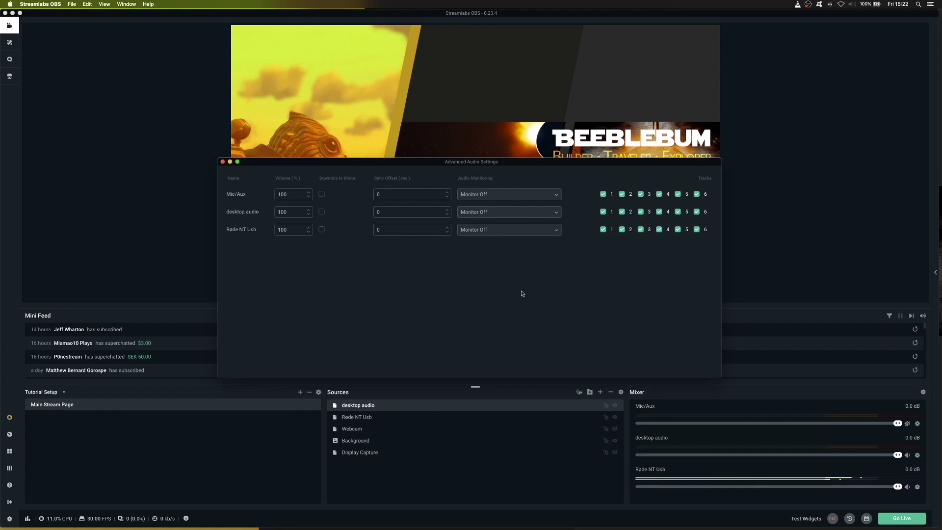
pyautogui.click(555, 195)
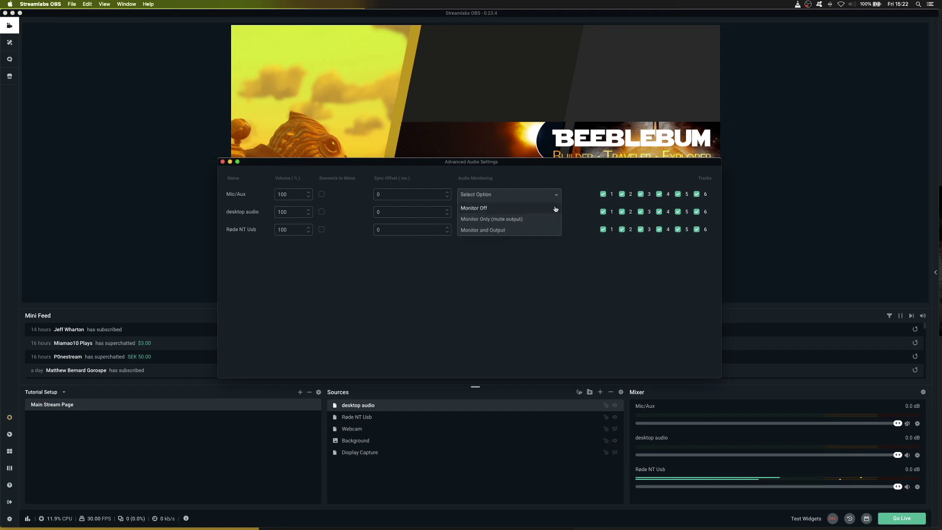
pyautogui.click(491, 208)
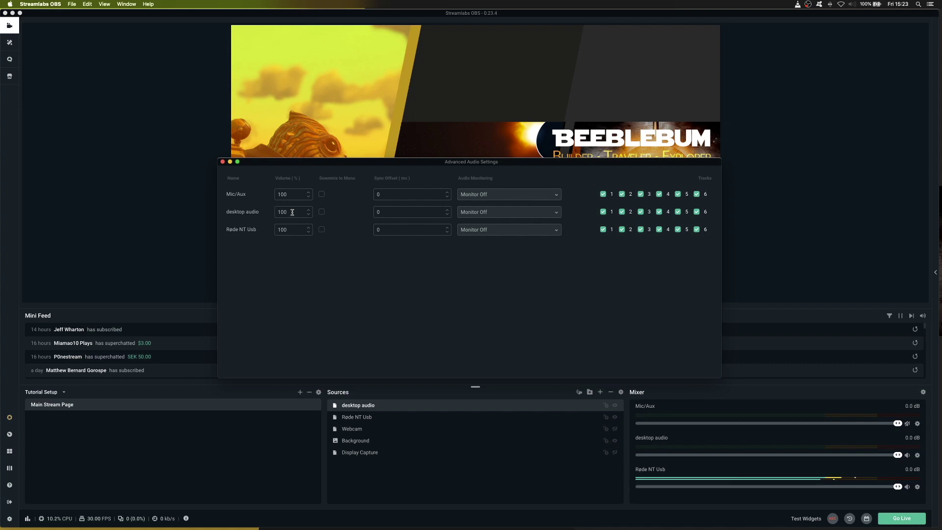
pyautogui.moveTo(292, 213); pyautogui.dragTo(271, 213)
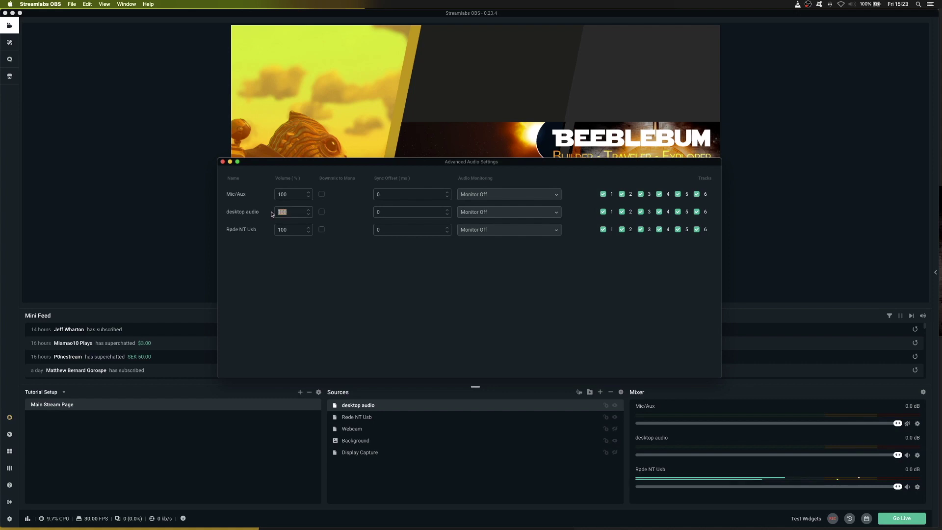
pyautogui.write('50')
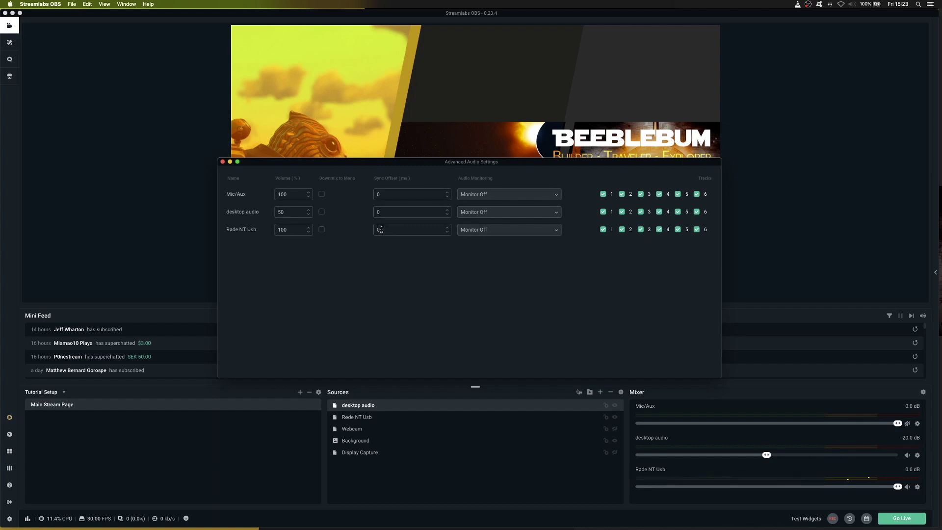
pyautogui.click(222, 161)
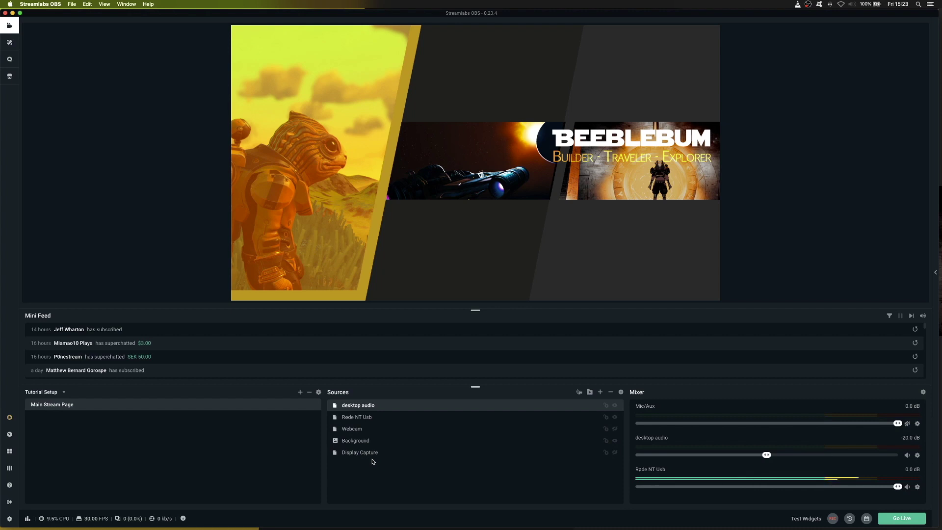
# Add another new Audio Input Capture source to the scene, named "Game Audio".
pyautogui.click(601, 392)
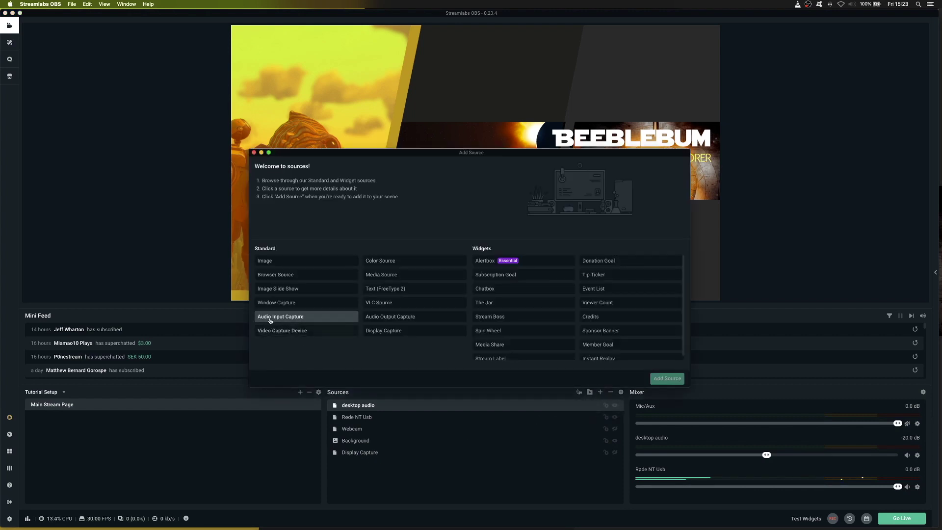
pyautogui.click(273, 318)
pyautogui.click(668, 377)
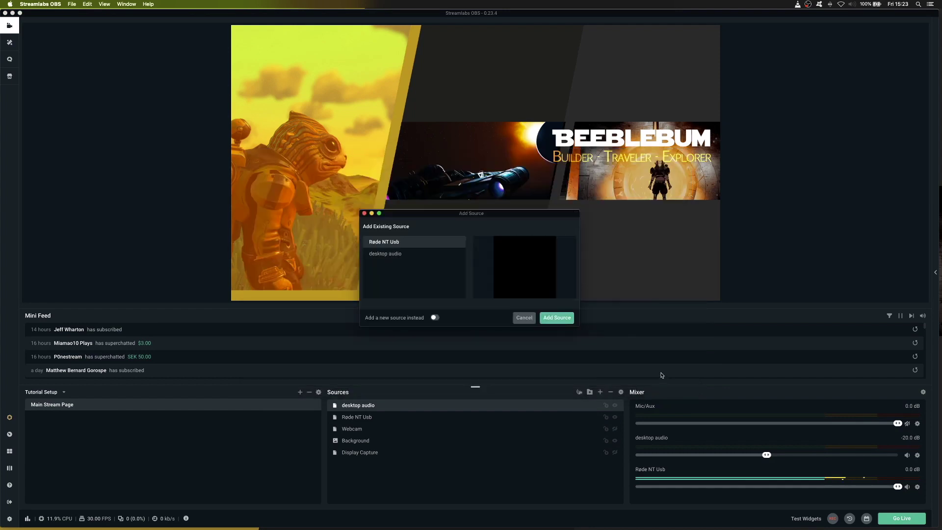
pyautogui.click(435, 318)
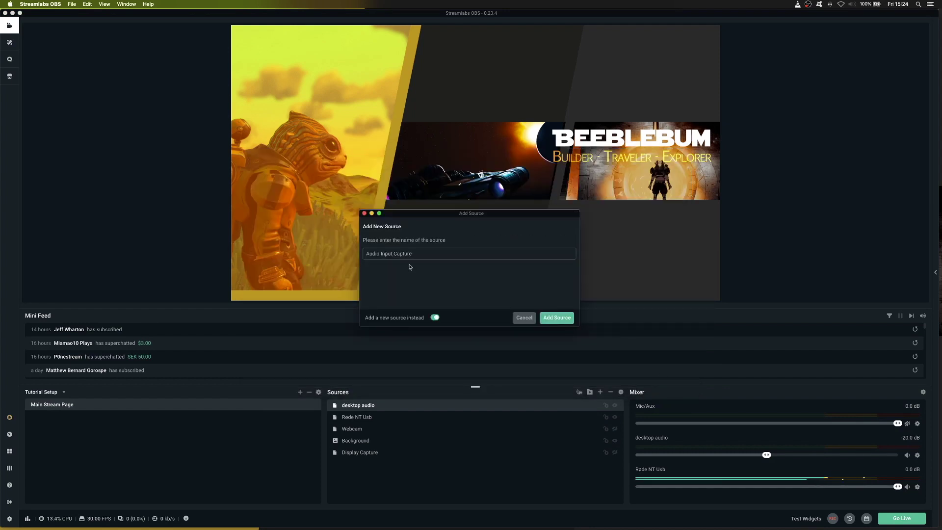
pyautogui.click(306, 255)
pyautogui.write('Game Audio')
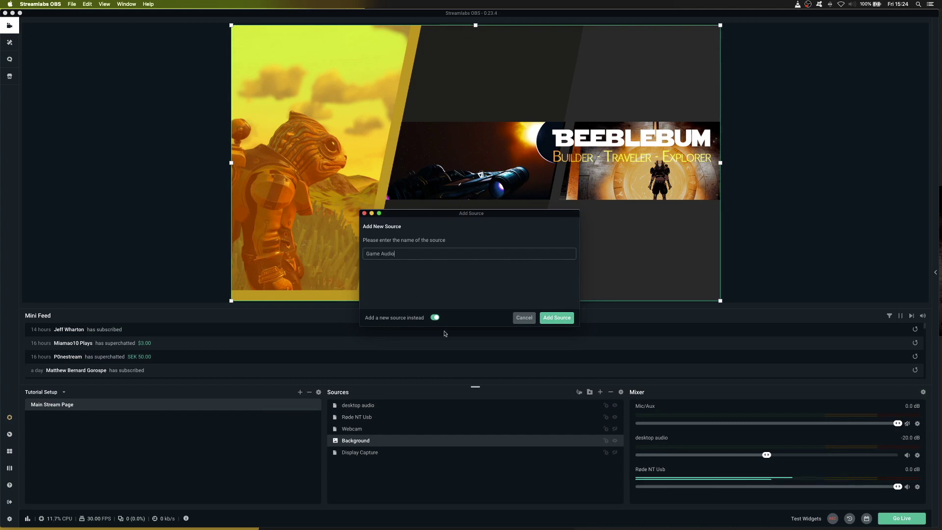
pyautogui.click(544, 319)
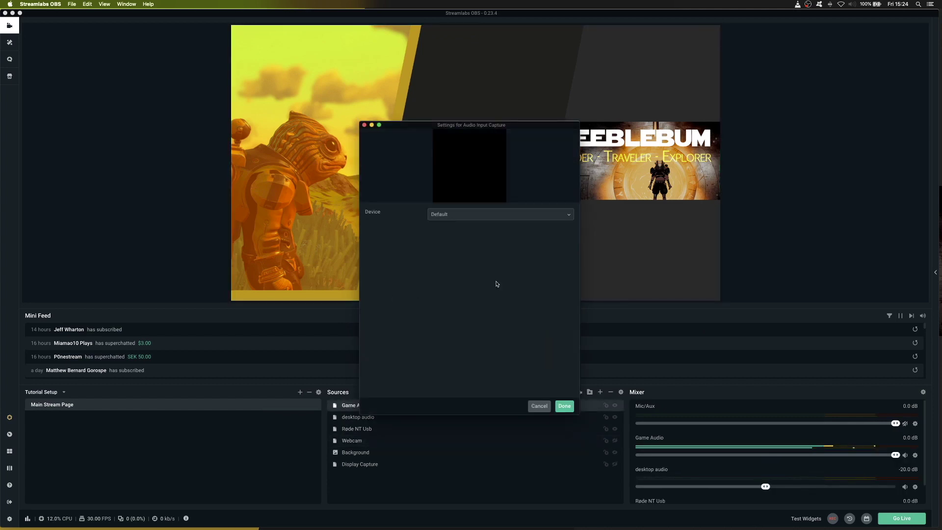
# Set the Game Audio source's device to Game Capture HD60 S+ and check its channel in the mixer.
pyautogui.click(470, 217)
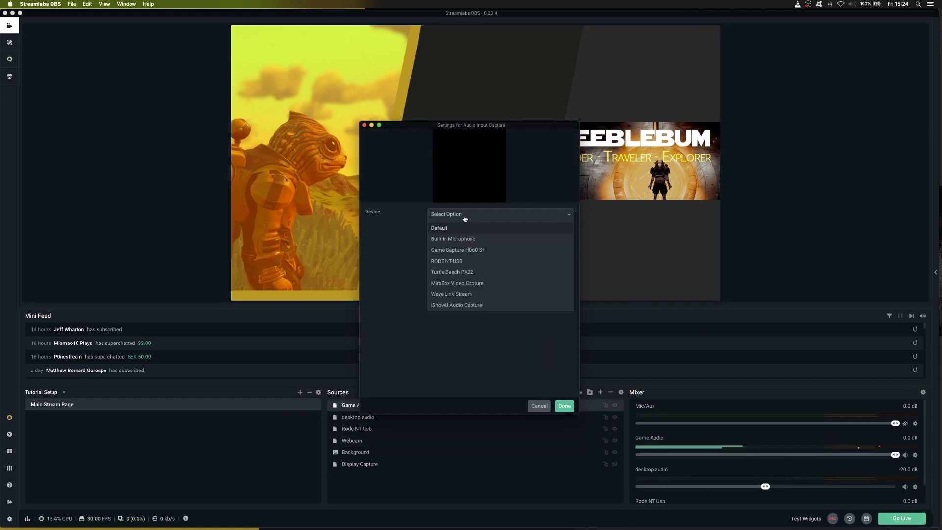
pyautogui.click(468, 250)
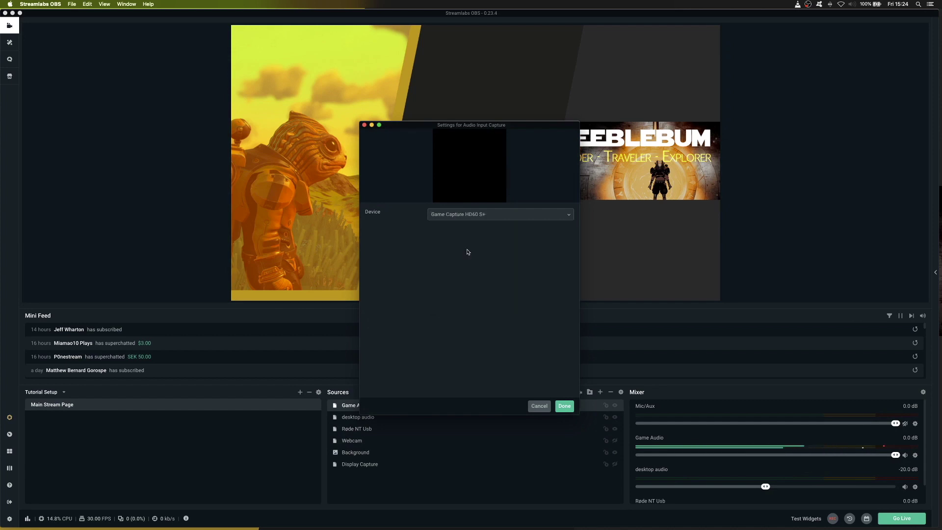
pyautogui.click(562, 408)
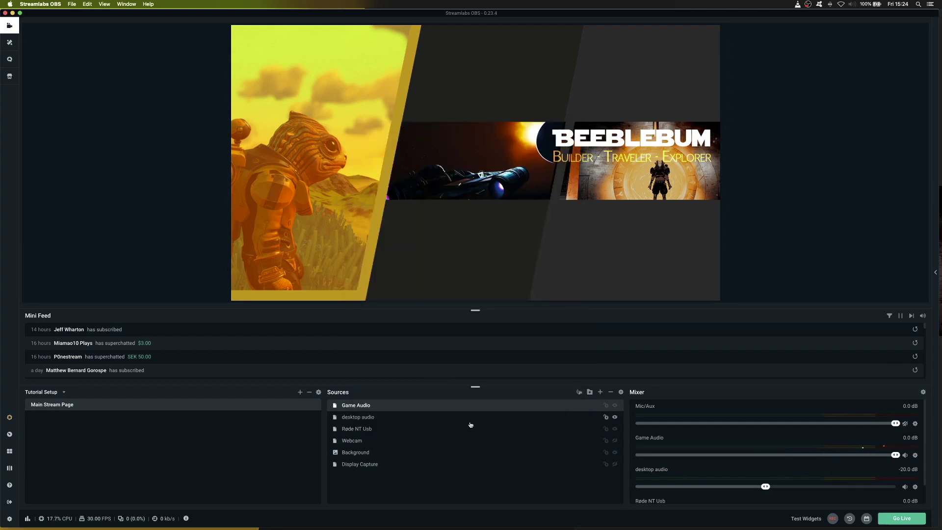
pyautogui.scroll(-1, 665, 436)
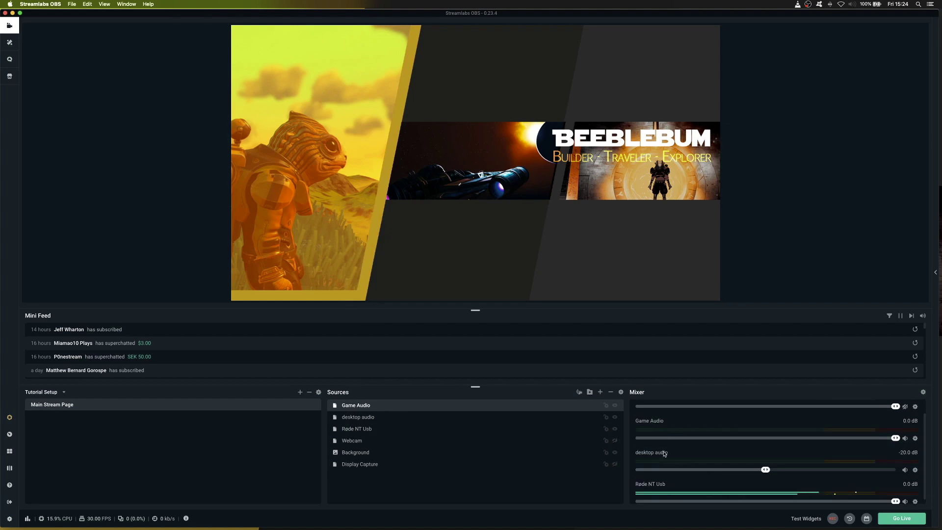
# Move the Røde NT Usb source to the first place in the source list, above Game Audio.
pyautogui.click(353, 430)
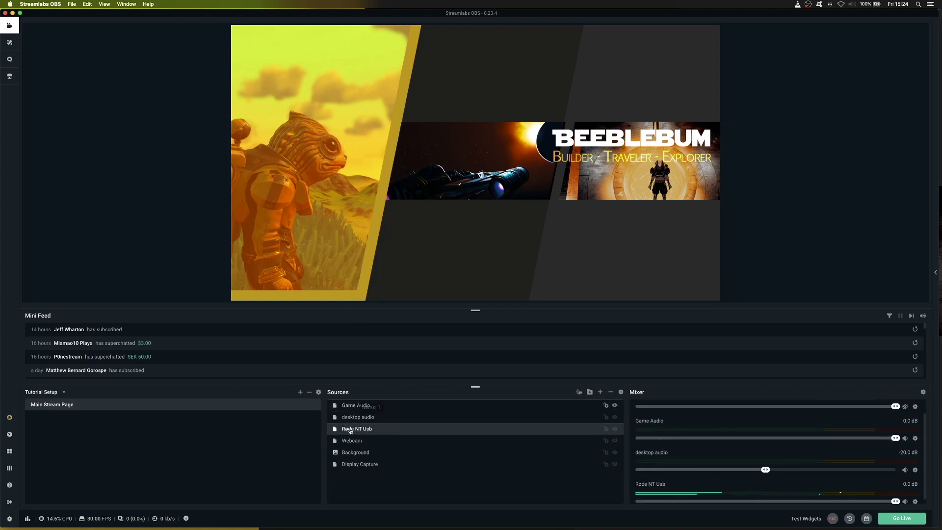
pyautogui.moveTo(351, 431); pyautogui.dragTo(350, 405)
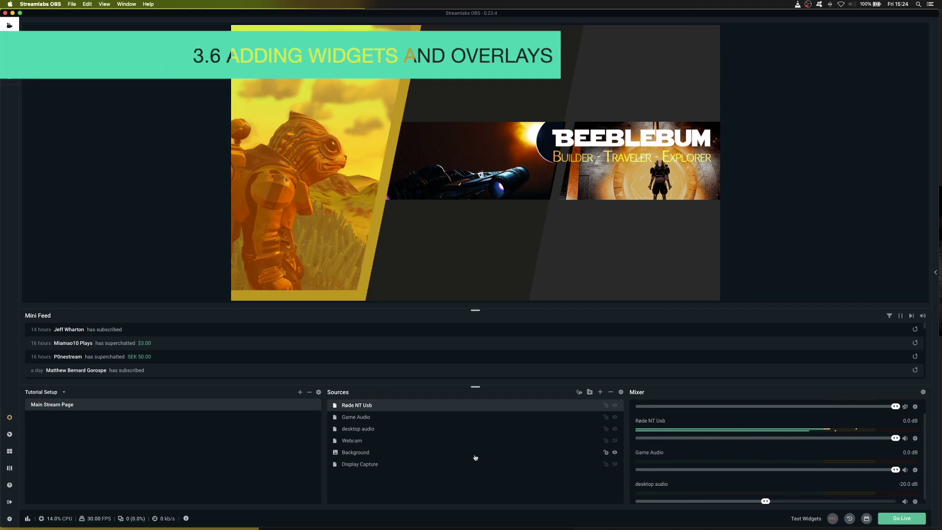
# Add an Alertbox widget to the scene under its default name and close its settings.
pyautogui.click(599, 392)
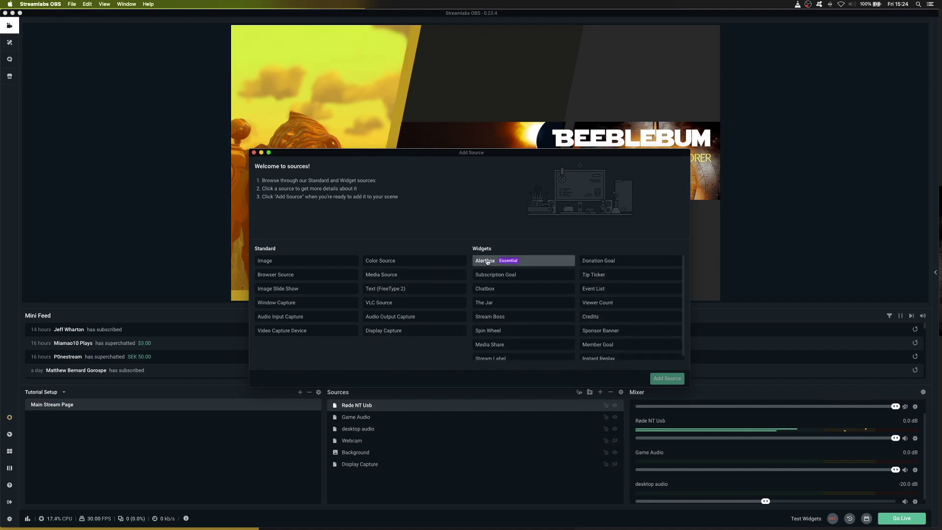
pyautogui.scroll(-1, 496, 354)
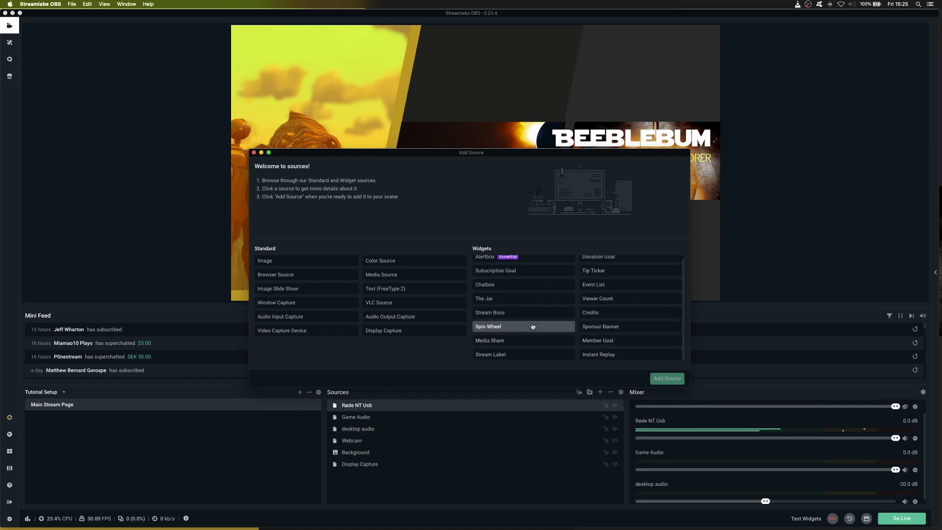
pyautogui.scroll(1, 510, 294)
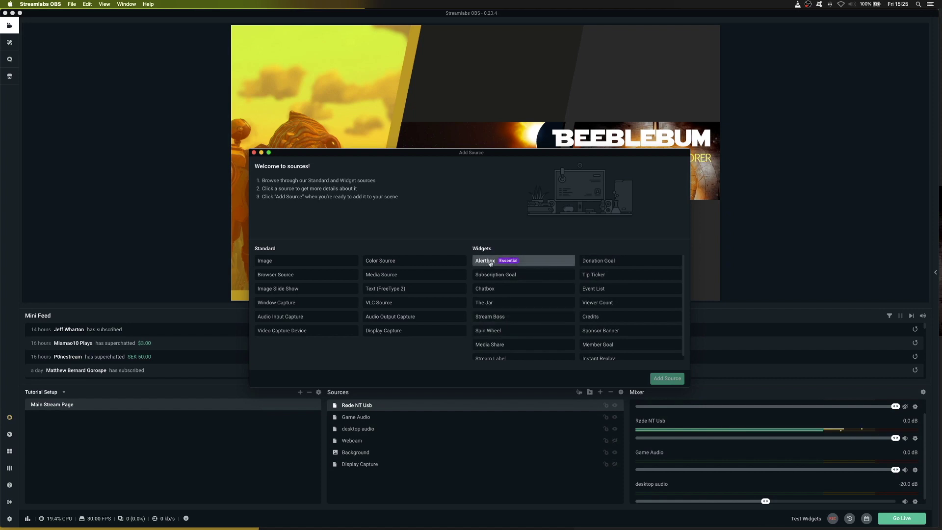
pyautogui.click(490, 262)
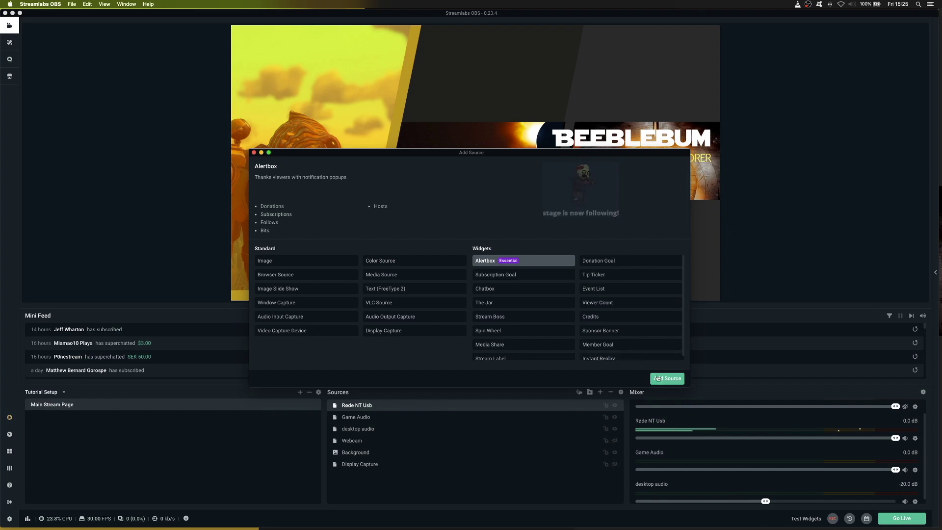
pyautogui.click(658, 381)
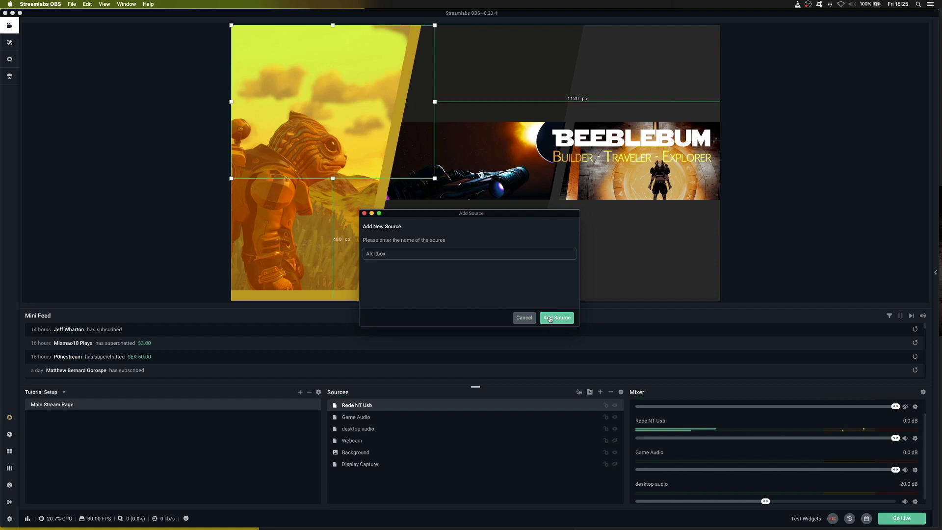
pyautogui.click(550, 320)
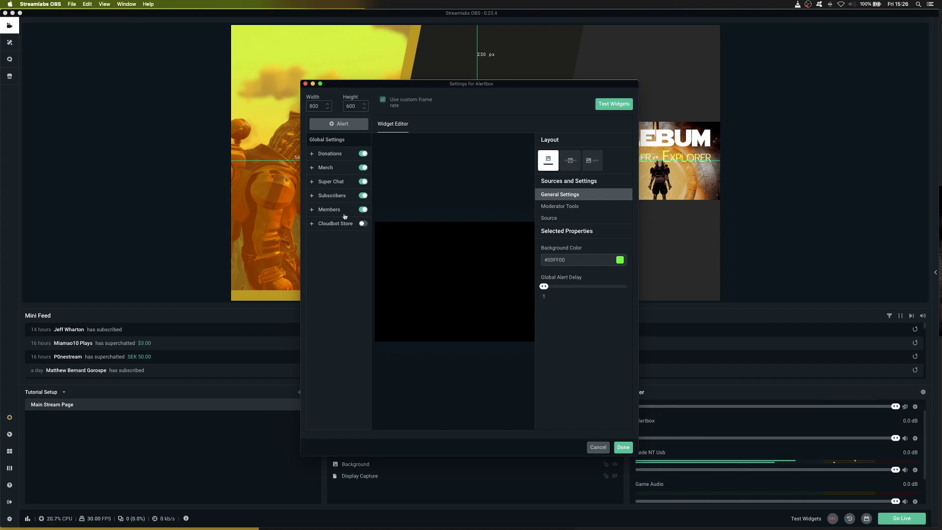
pyautogui.click(305, 83)
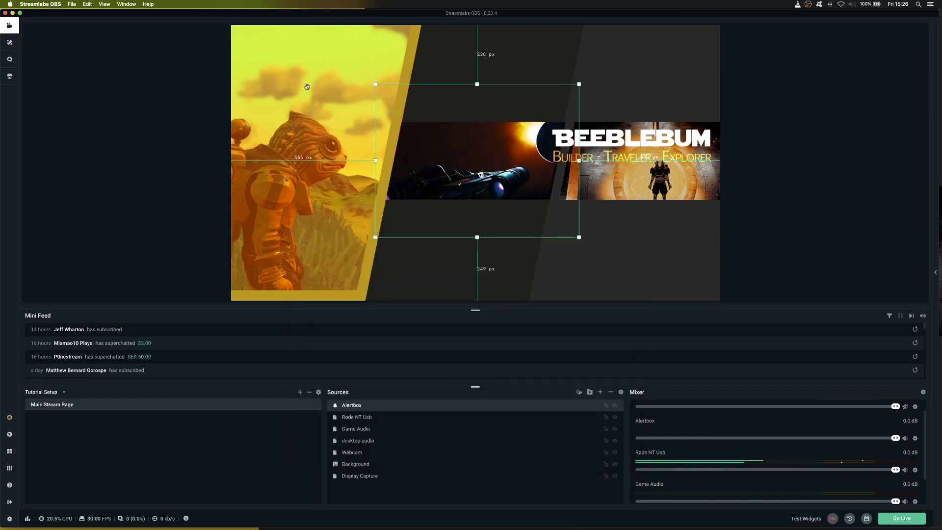
# Open the Alert Box page of the Streamlabs dashboard and review its general settings, from alert delay to custom bad words.
pyautogui.click(11, 60)
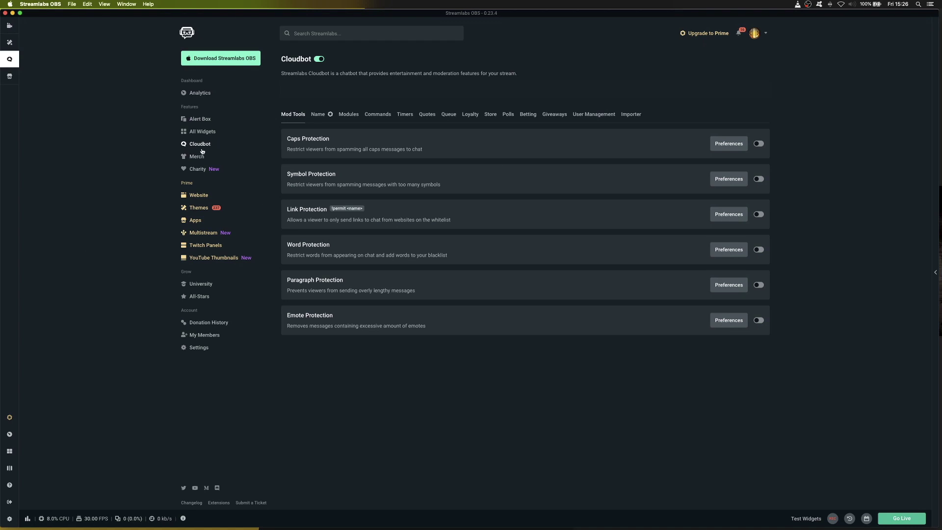
pyautogui.click(195, 120)
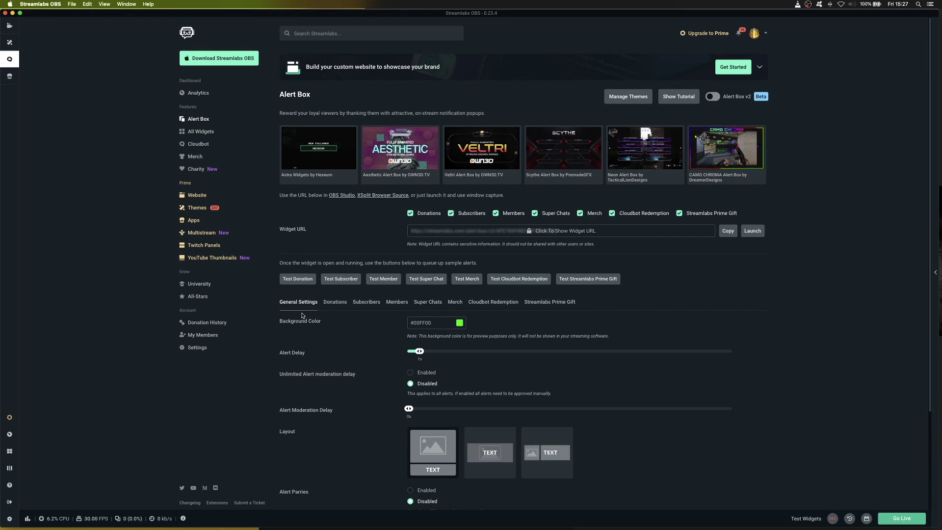
pyautogui.scroll(-5, 302, 316)
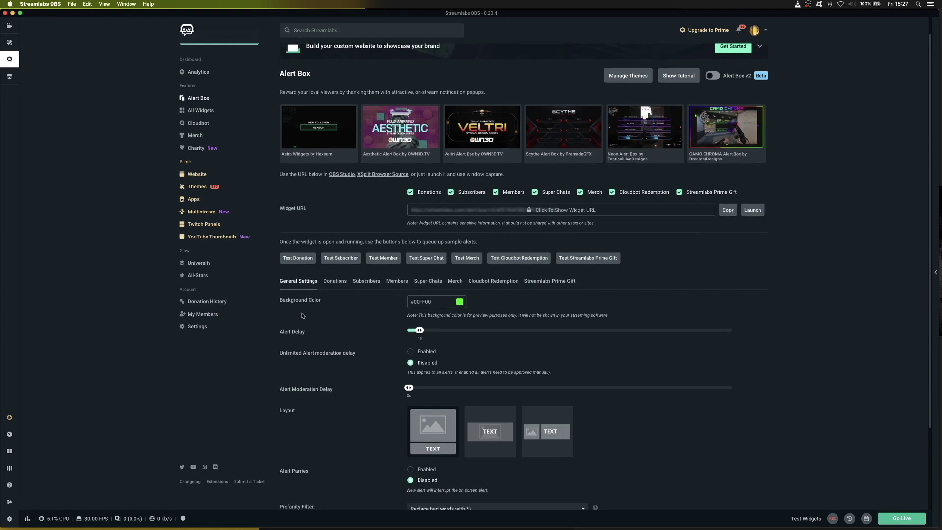
pyautogui.scroll(-1, 302, 315)
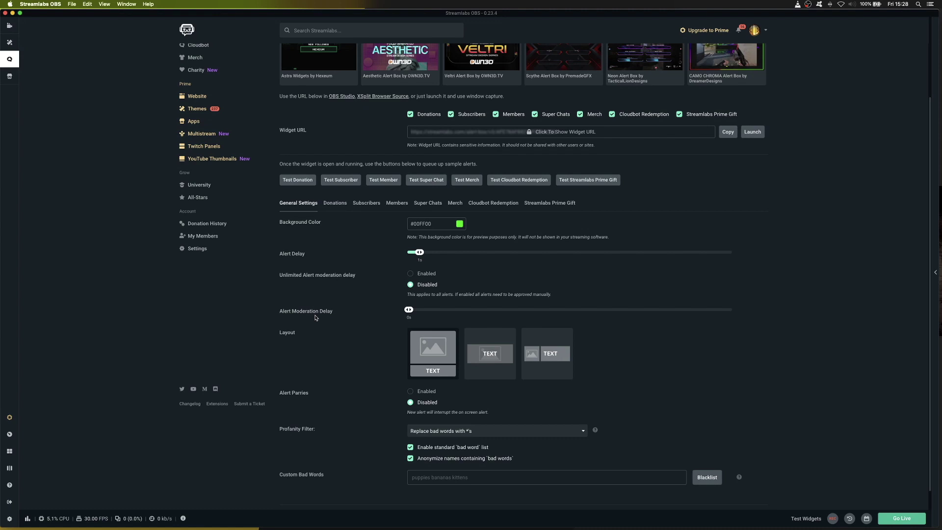
pyautogui.scroll(-1, 409, 311)
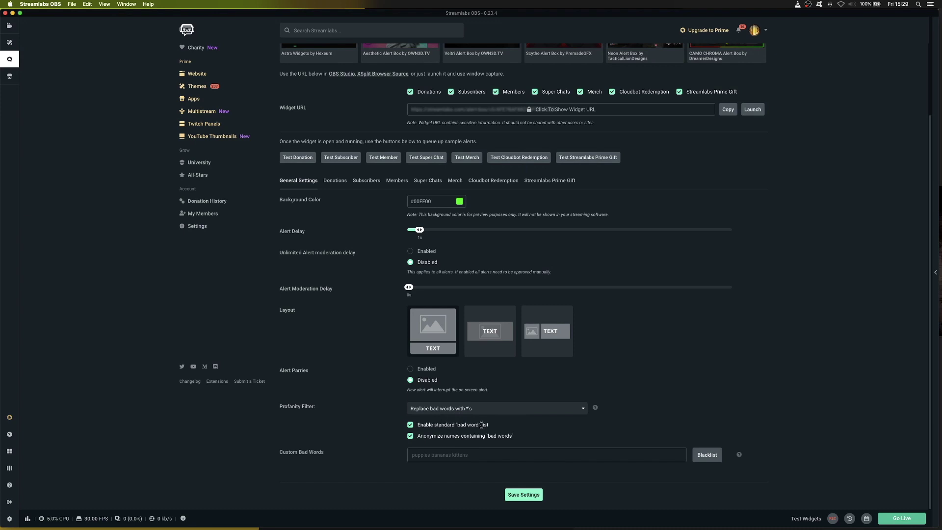
pyautogui.click(420, 455)
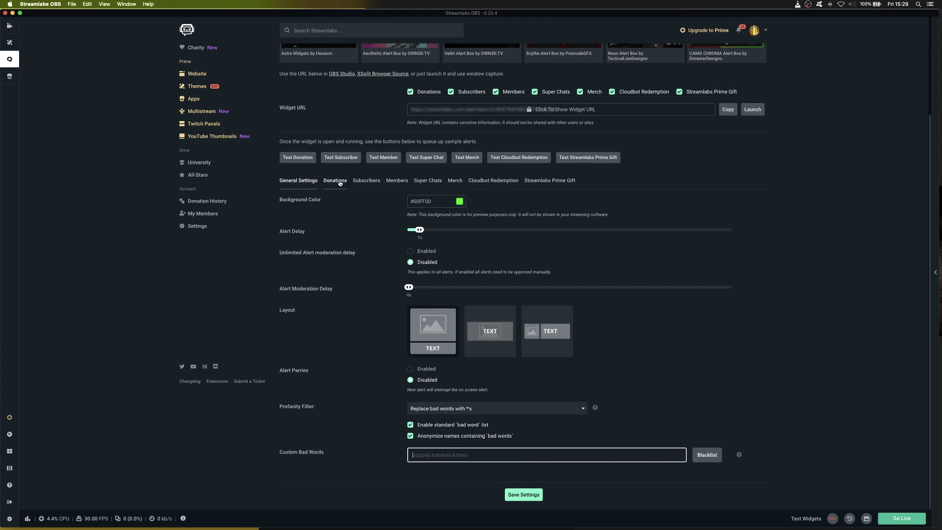
# Review the donation alert settings, including animation, message template, text animation, image, sound and duration.
pyautogui.click(339, 182)
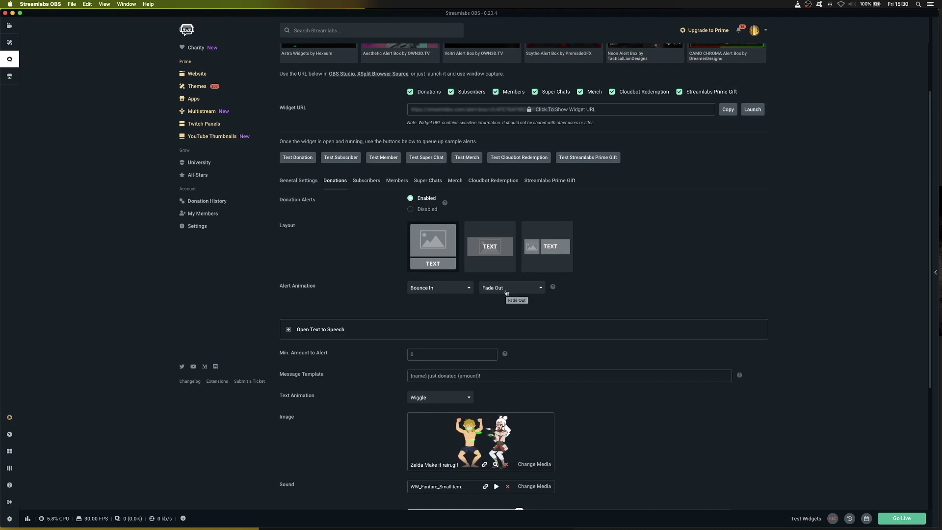
pyautogui.scroll(-5, 506, 293)
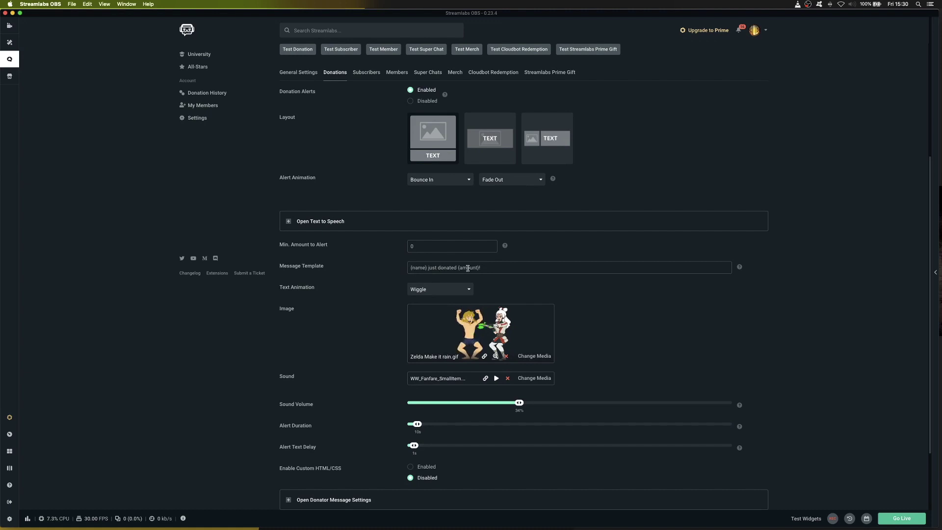
pyautogui.click(439, 291)
pyautogui.click(371, 303)
pyautogui.scroll(-3, 490, 344)
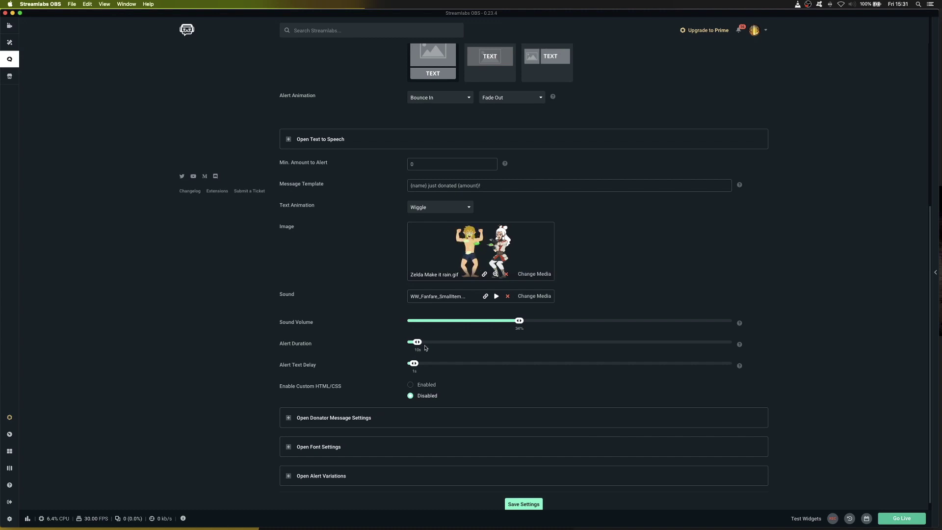
pyautogui.scroll(-1, 426, 348)
pyautogui.scroll(1, 442, 362)
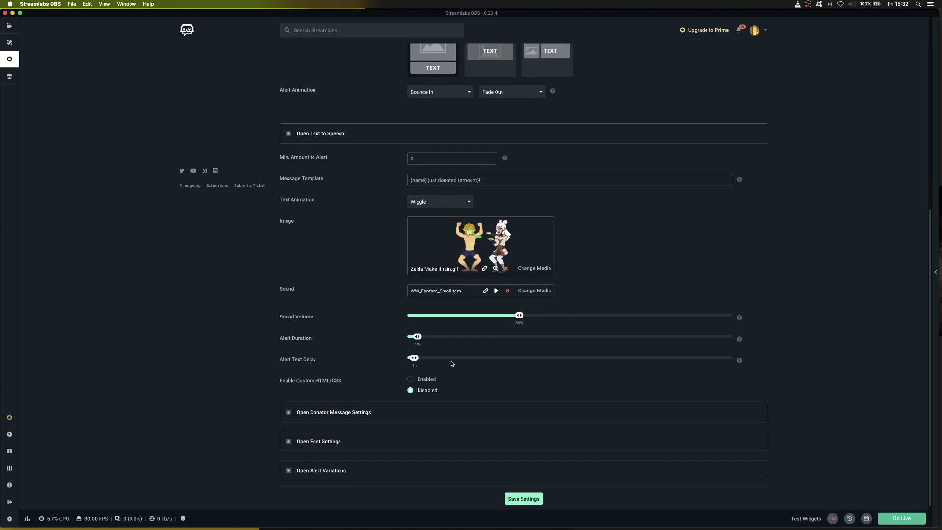
pyautogui.scroll(10, 452, 363)
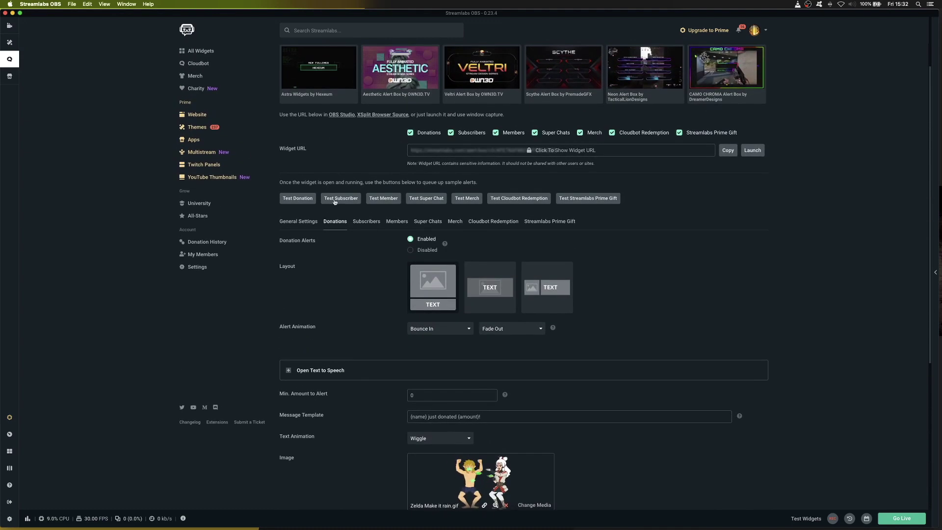
# Look through the alert settings for Subscribers, Members and Super Chats.
pyautogui.click(362, 221)
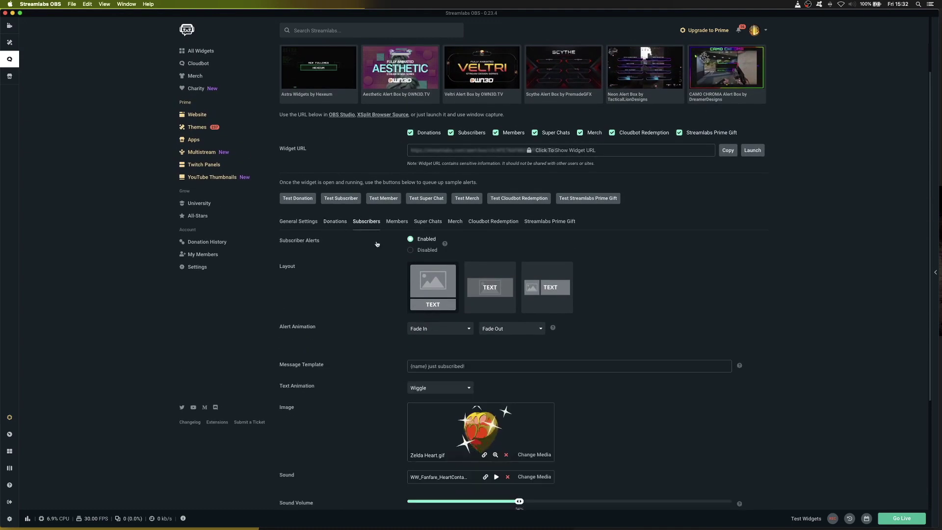
pyautogui.click(396, 222)
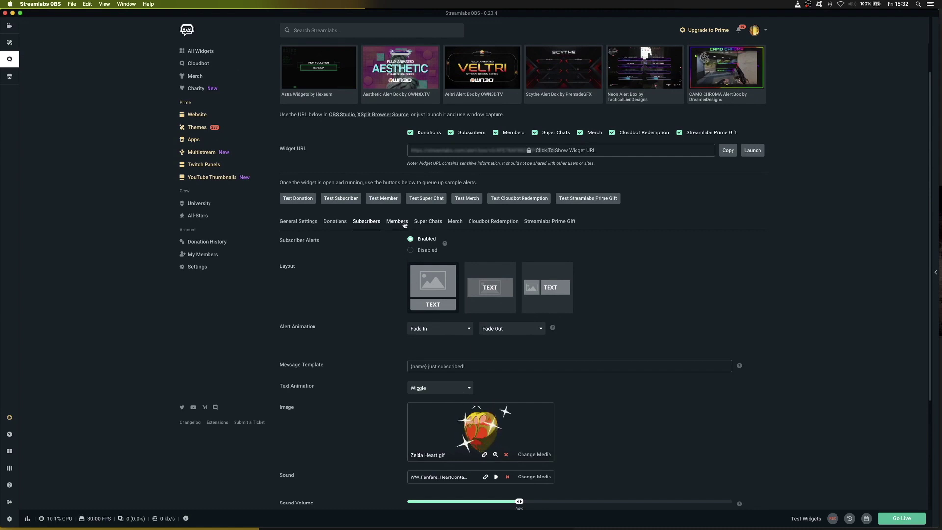
pyautogui.click(437, 224)
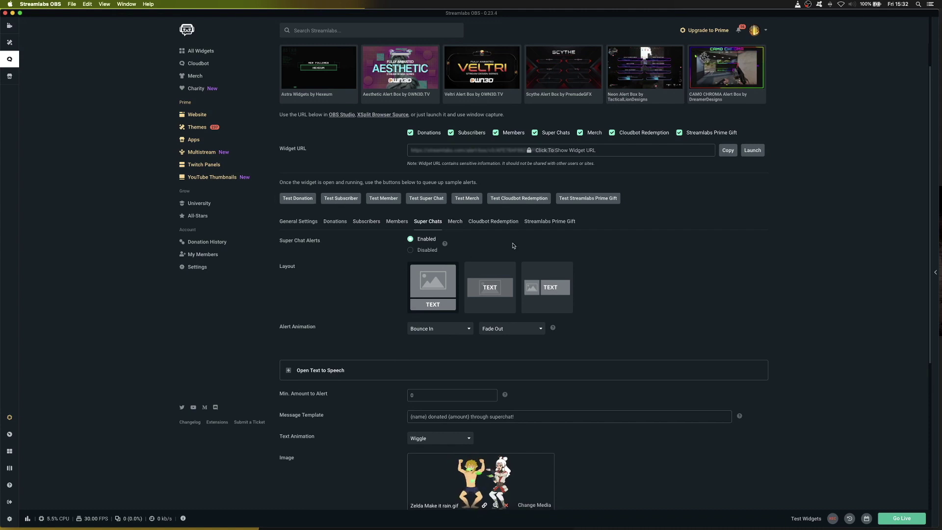
# Return to the editor, reopen the Alertbox settings beside the preview and run a test donation alert.
pyautogui.click(9, 26)
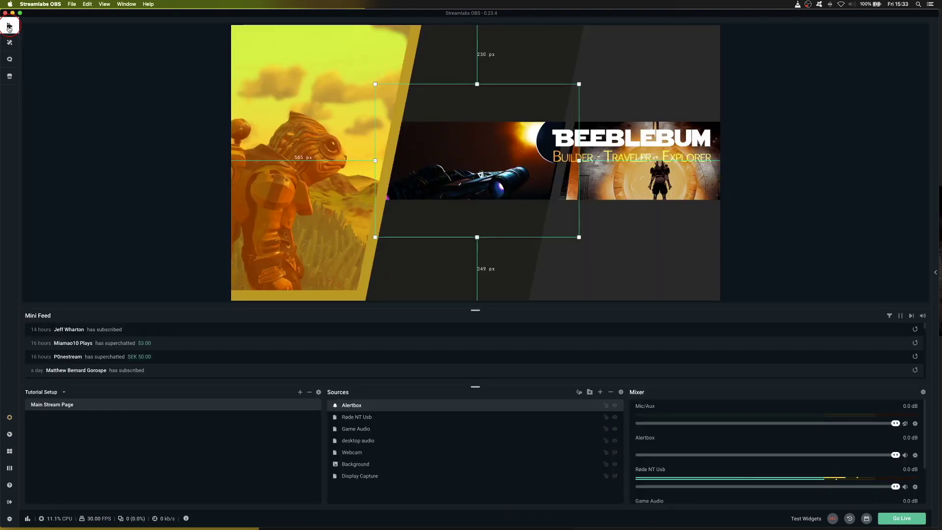
pyautogui.doubleClick(375, 406)
pyautogui.moveTo(435, 83); pyautogui.dragTo(159, 91)
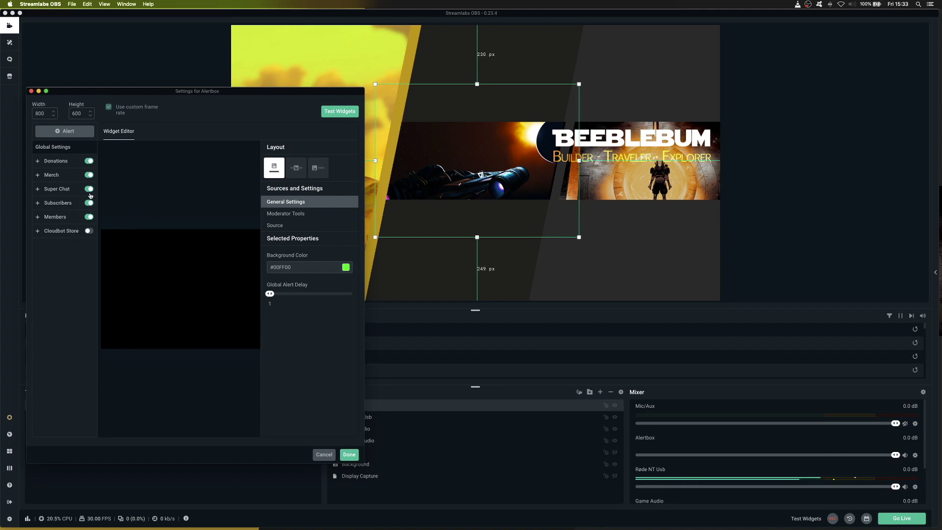
pyautogui.click(336, 113)
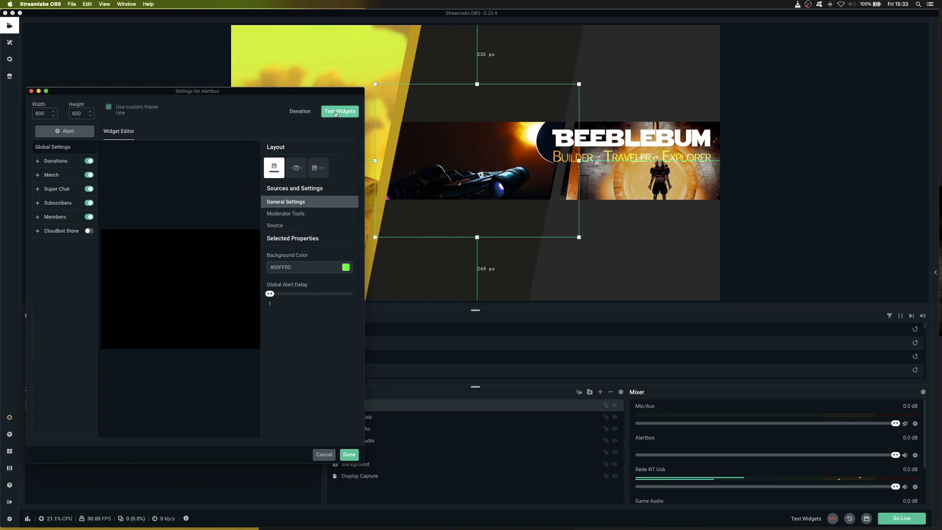
pyautogui.click(297, 113)
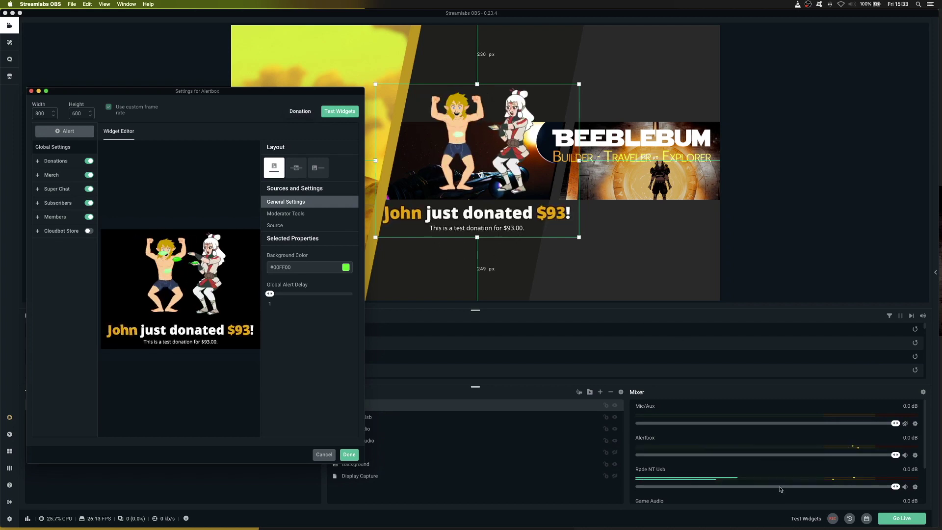
# Lower the Alertbox volume in the mixer to about -14.7 dB.
pyautogui.click(894, 455)
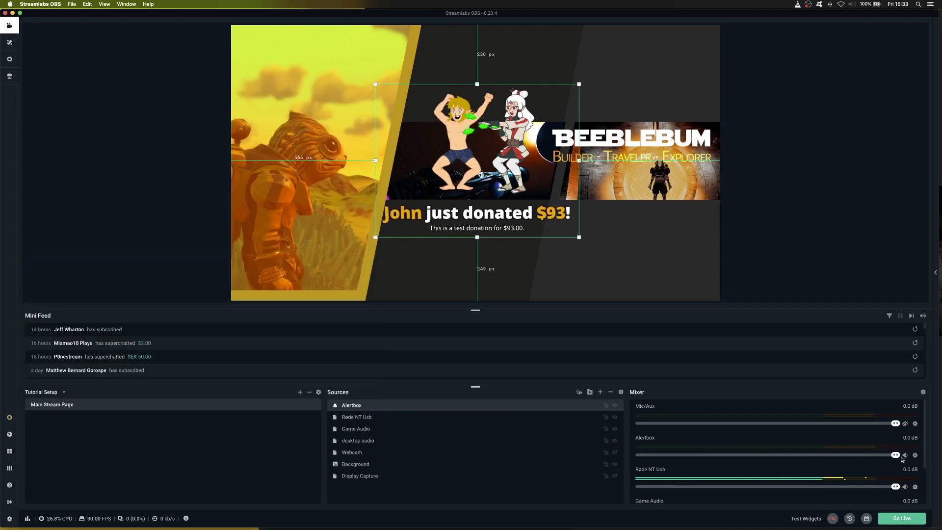
pyautogui.moveTo(895, 456); pyautogui.dragTo(797, 456)
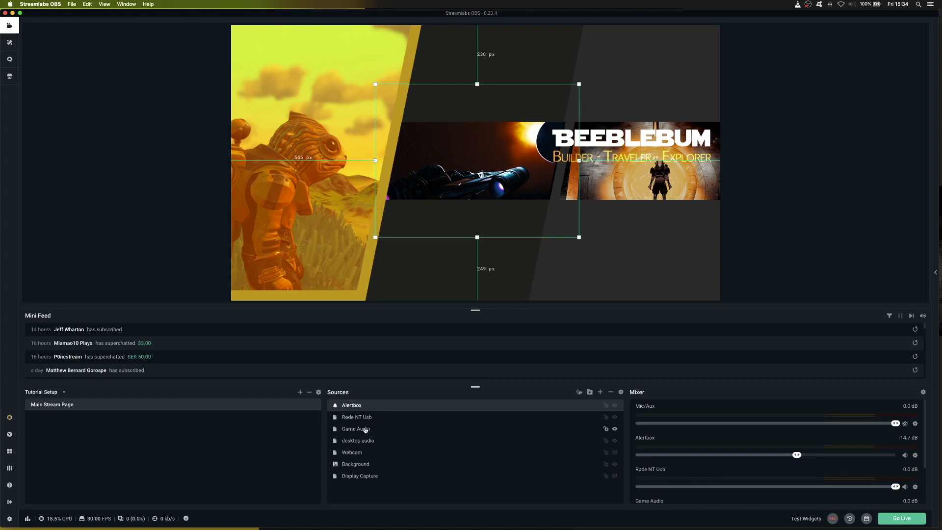
# Add a Stream Label widget to the scene, named "Last donators".
pyautogui.click(601, 393)
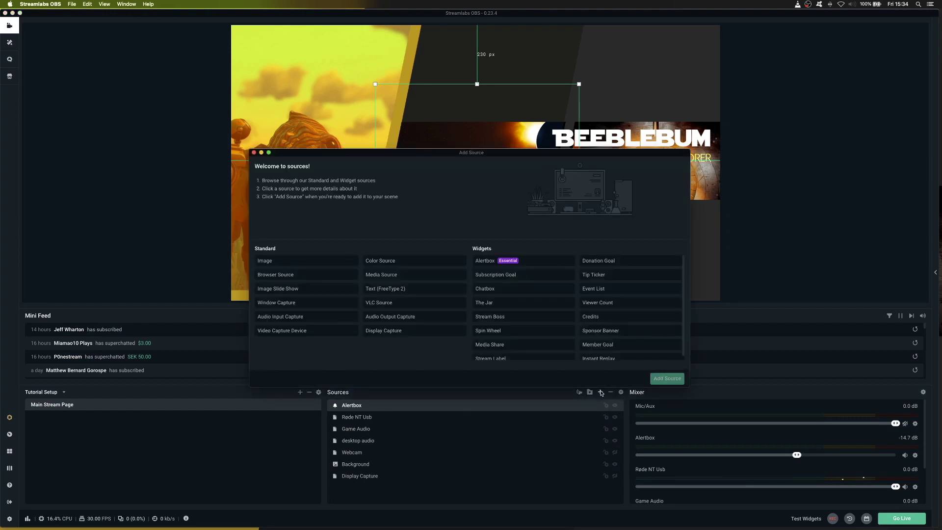
pyautogui.click(508, 357)
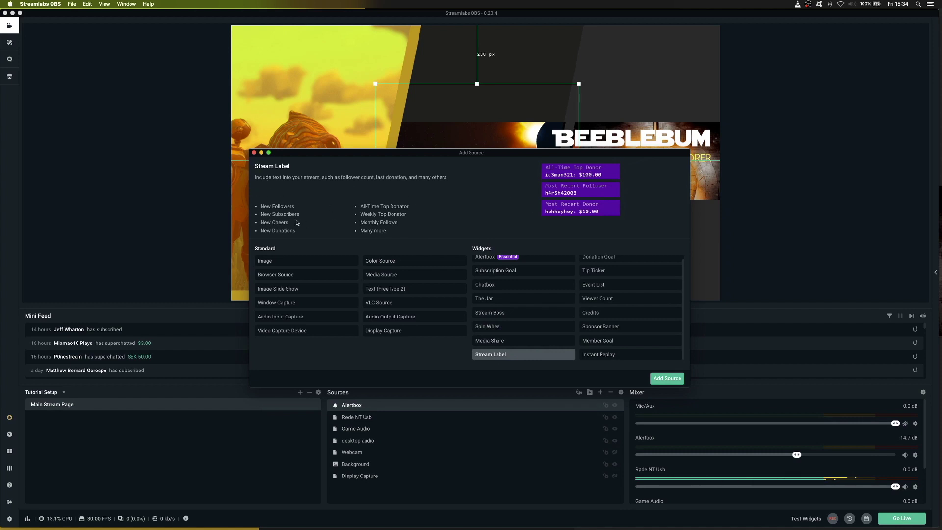
pyautogui.click(655, 379)
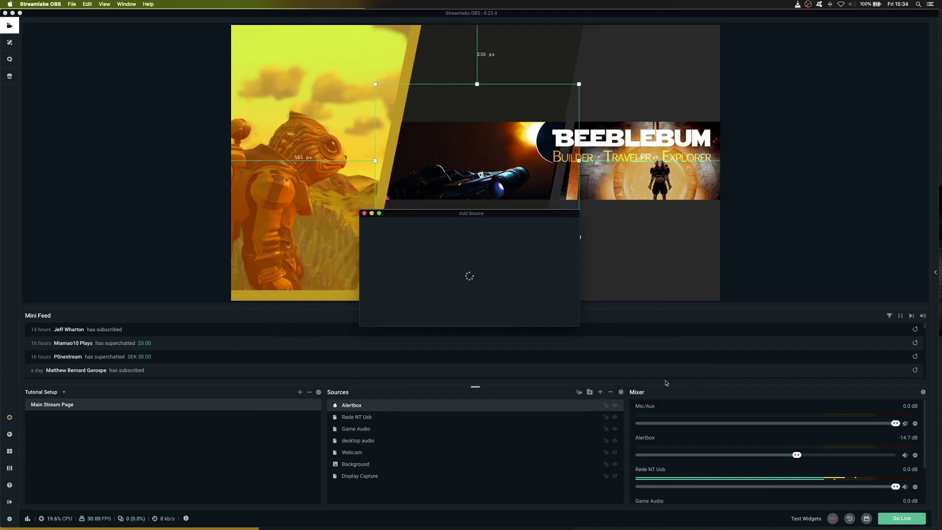
pyautogui.press('super+a')
pyautogui.press('BackSpace')
pyautogui.write('Last don')
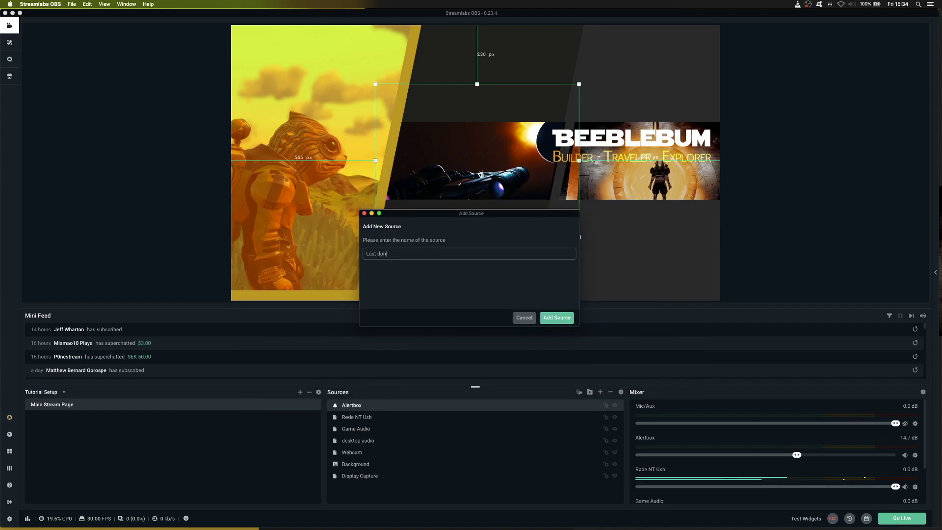
pyautogui.write('ators')
pyautogui.click(556, 317)
# Set the stream label's type to Session Donators (Max 25).
pyautogui.click(504, 216)
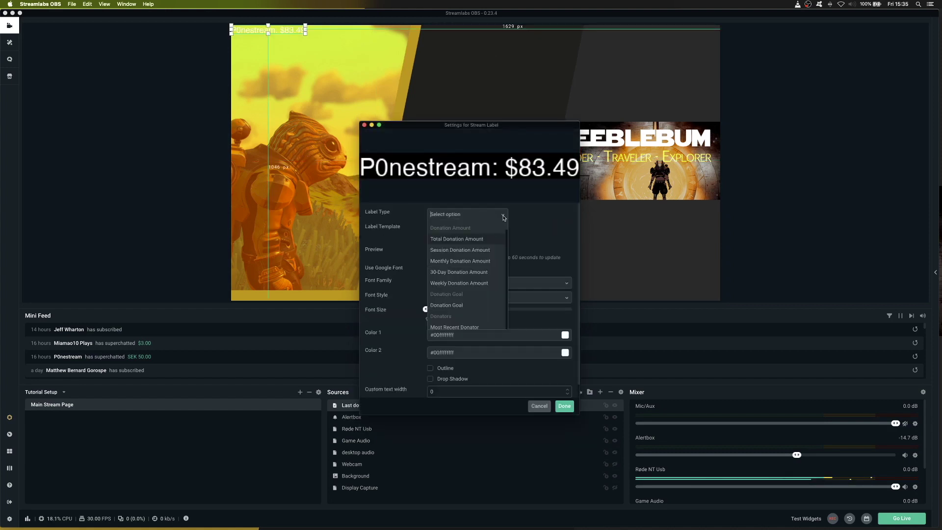
pyautogui.scroll(-2, 461, 276)
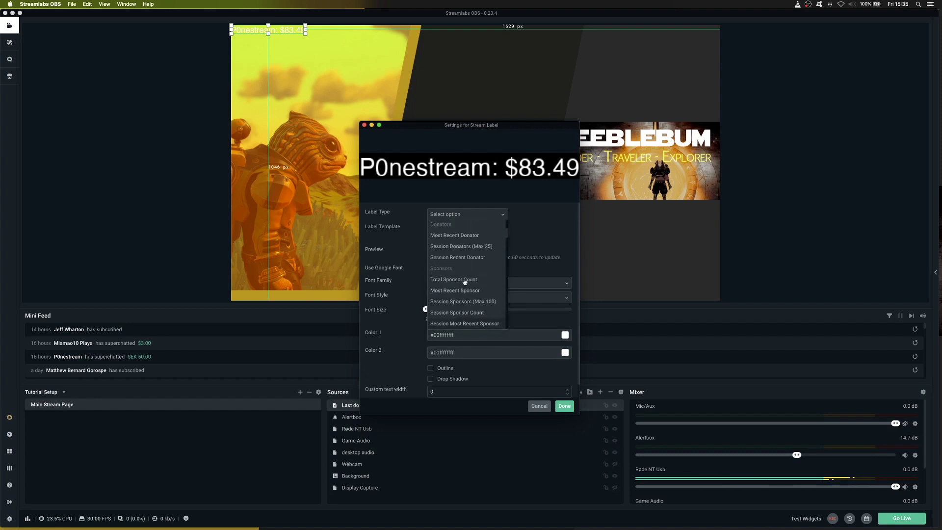
pyautogui.scroll(-3, 465, 282)
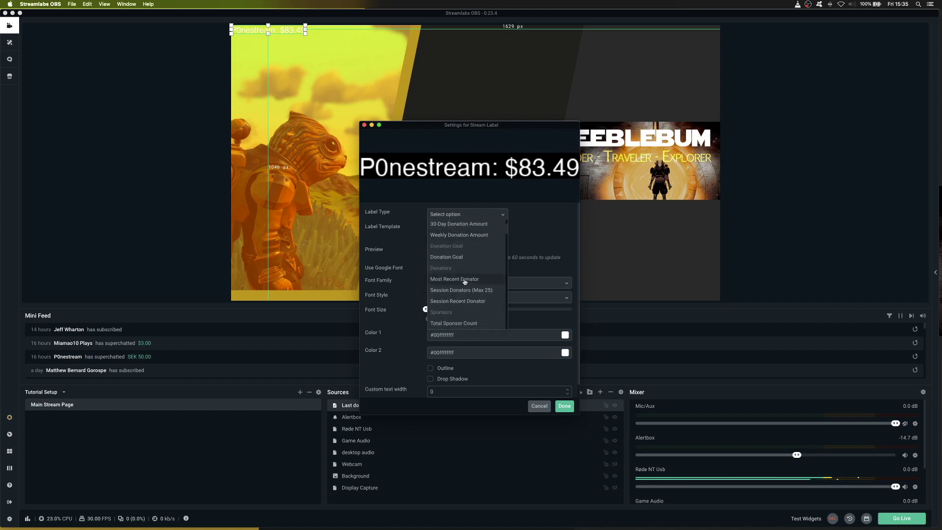
pyautogui.click(458, 291)
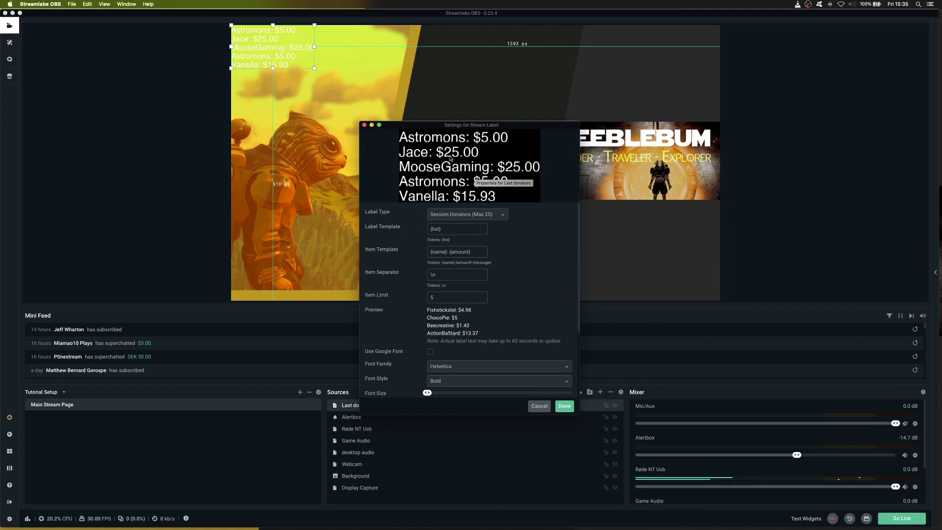
# Set the label's item limit to 10 and its item separator to " - ", and finish the label settings.
pyautogui.doubleClick(438, 298)
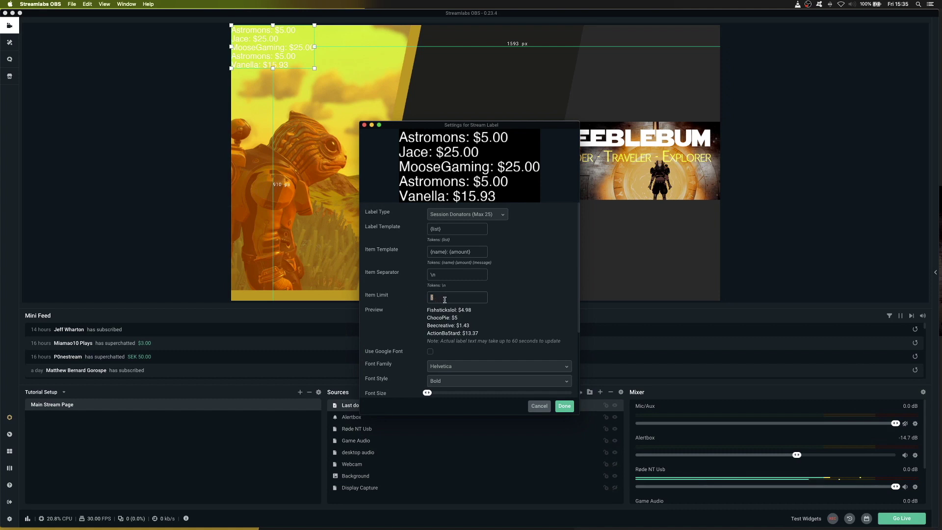
pyautogui.write('10')
pyautogui.moveTo(443, 276); pyautogui.dragTo(417, 276)
pyautogui.write('-')
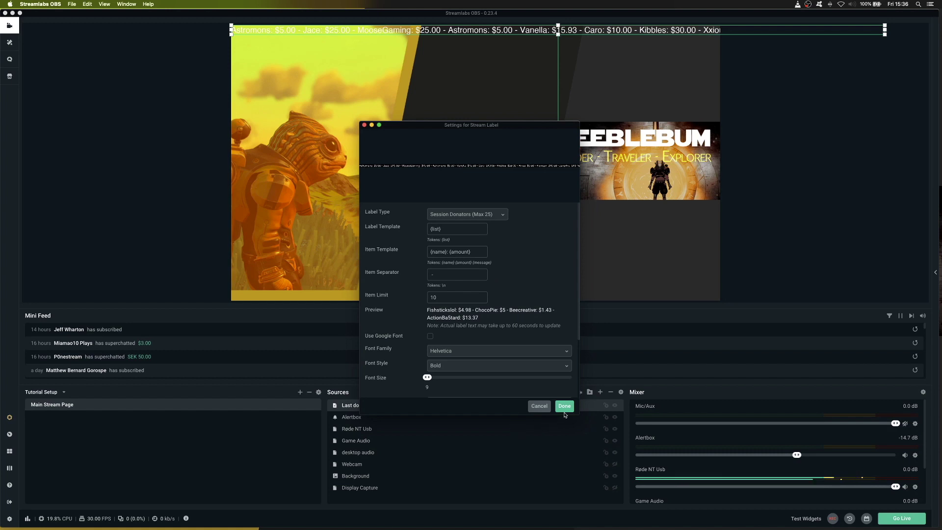
pyautogui.scroll(-3, 450, 384)
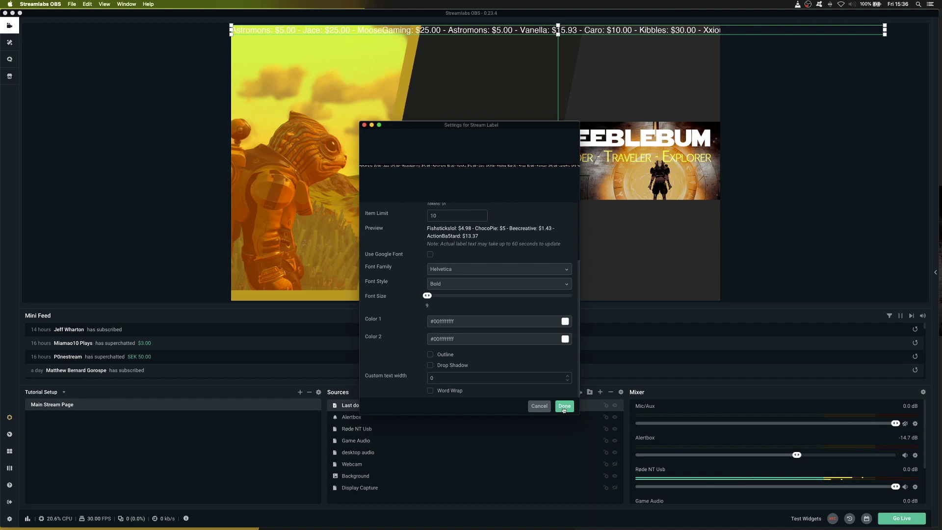
pyautogui.click(564, 406)
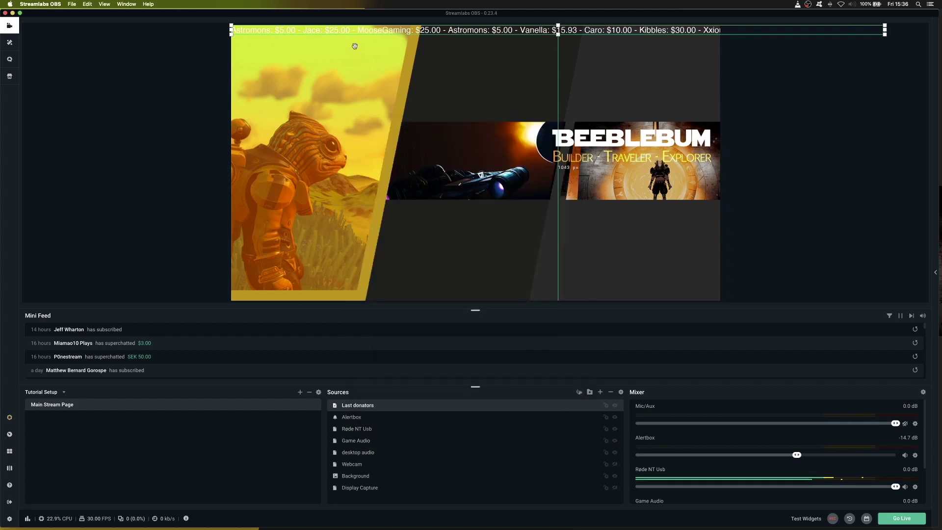
# Move the Last donators label to the lower edge of the scene, starting beside the yellow stripe, and add a Scroll filter to it.
pyautogui.moveTo(355, 28); pyautogui.dragTo(516, 291)
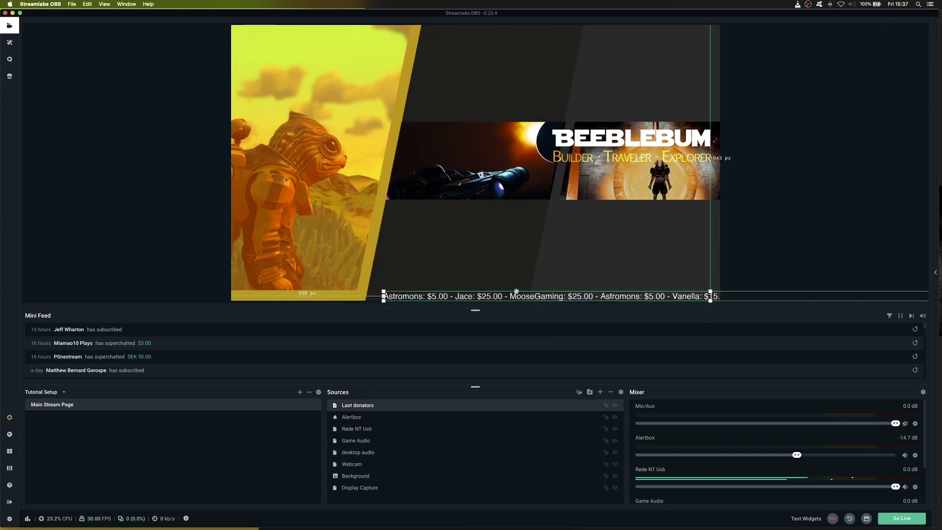
pyautogui.rightClick(360, 409)
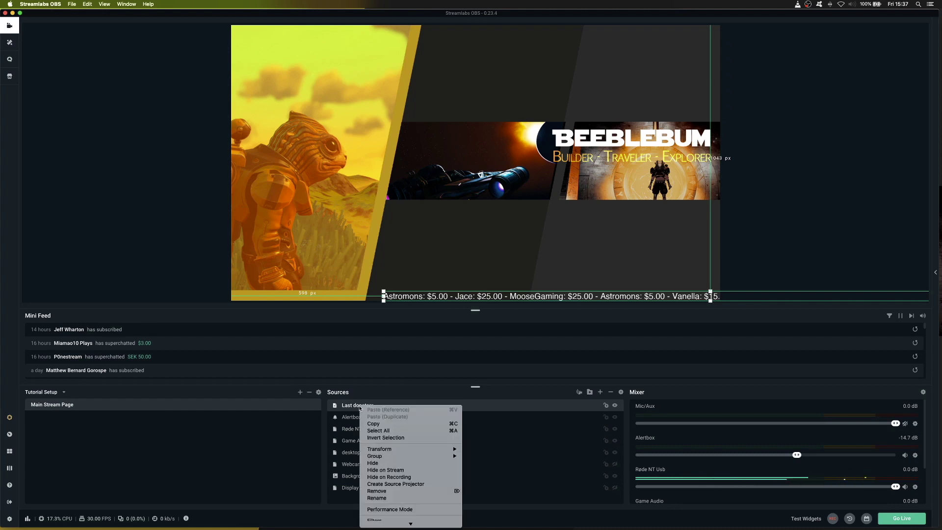
pyautogui.click(378, 454)
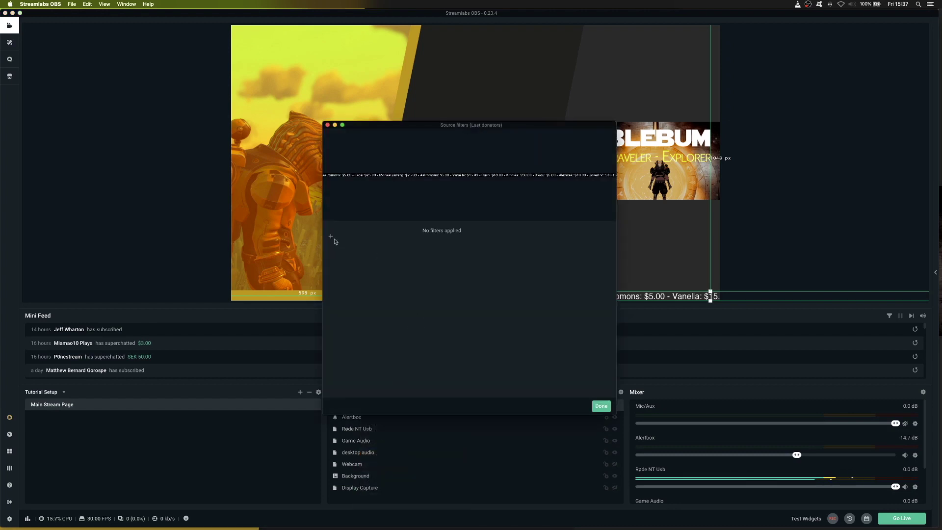
pyautogui.click(331, 239)
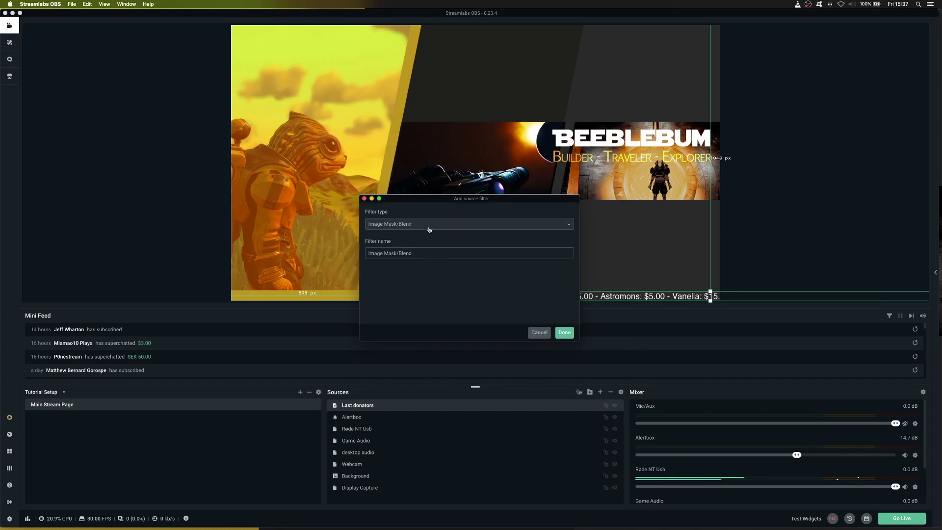
pyautogui.click(429, 229)
pyautogui.click(378, 282)
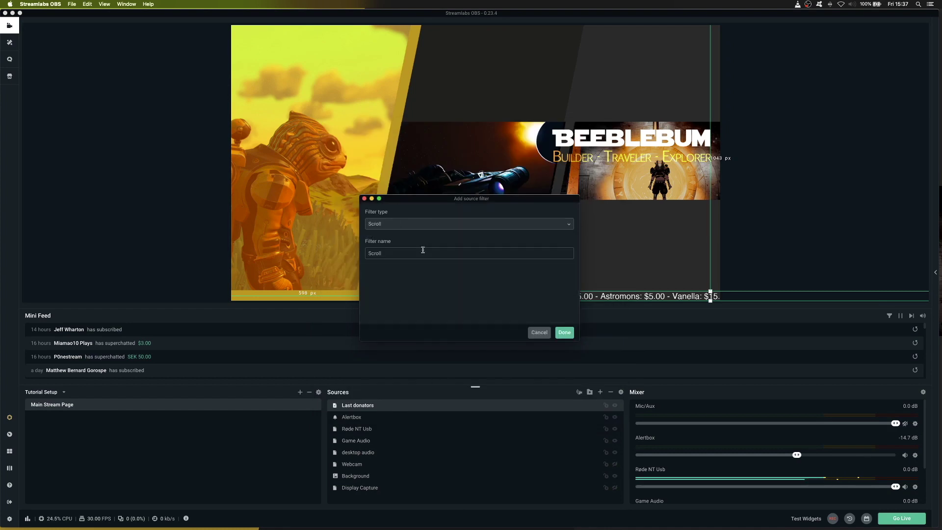
pyautogui.click(564, 333)
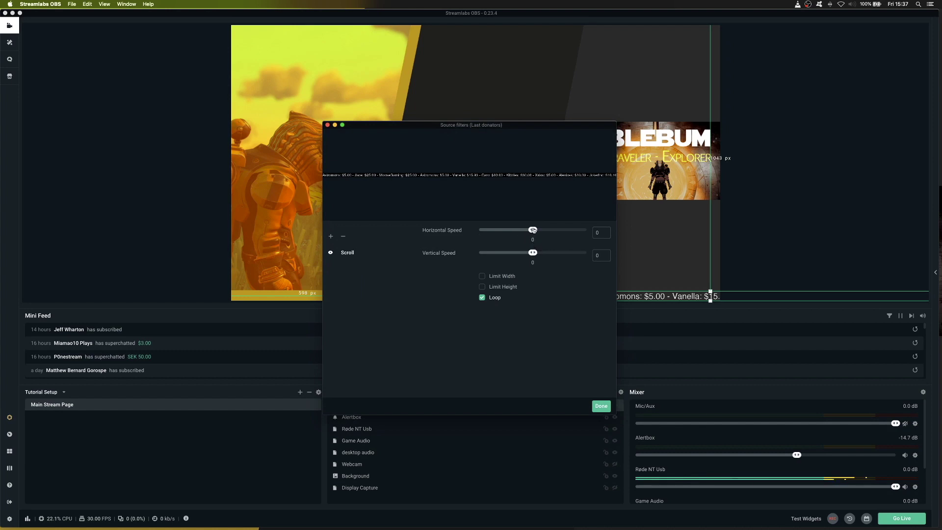
# Set the Scroll filter's horizontal speed to 60 and shift the label further right along the scene's lower edge.
pyautogui.moveTo(529, 231); pyautogui.dragTo(539, 231)
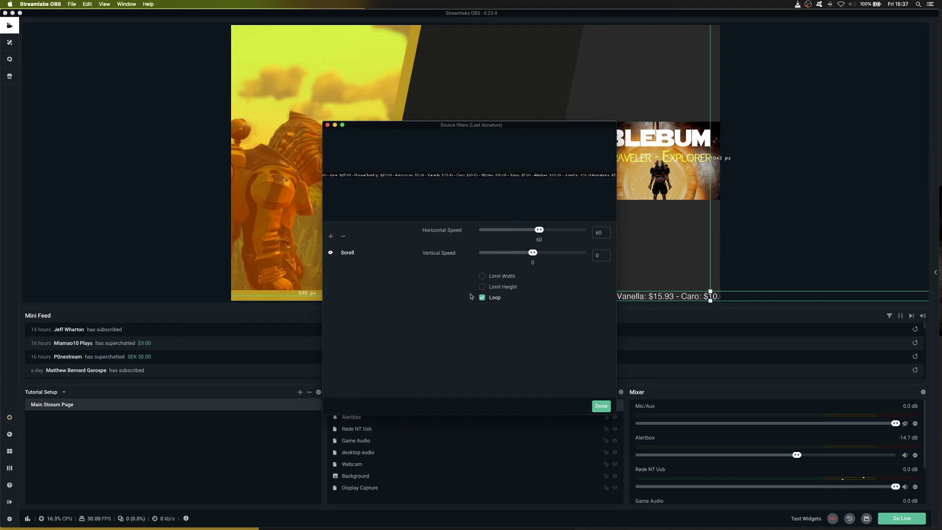
pyautogui.click(603, 408)
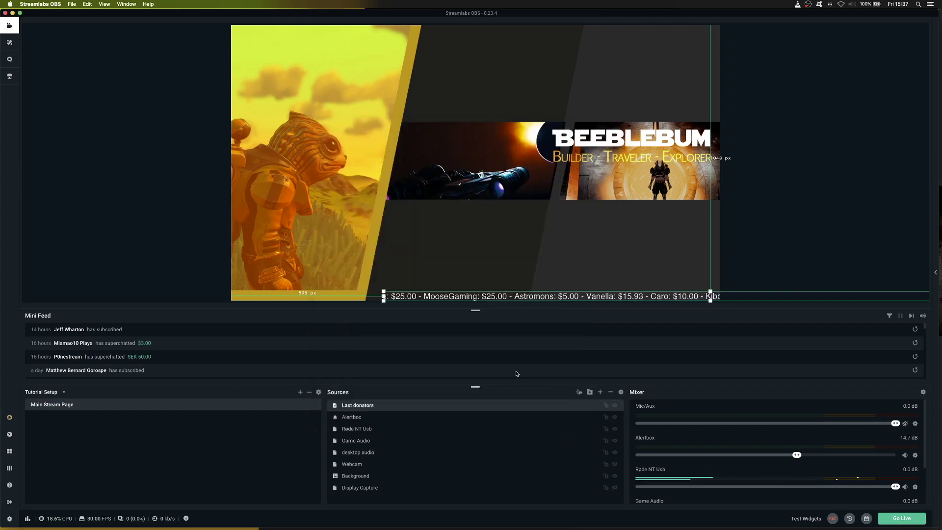
pyautogui.moveTo(487, 296); pyautogui.dragTo(587, 295)
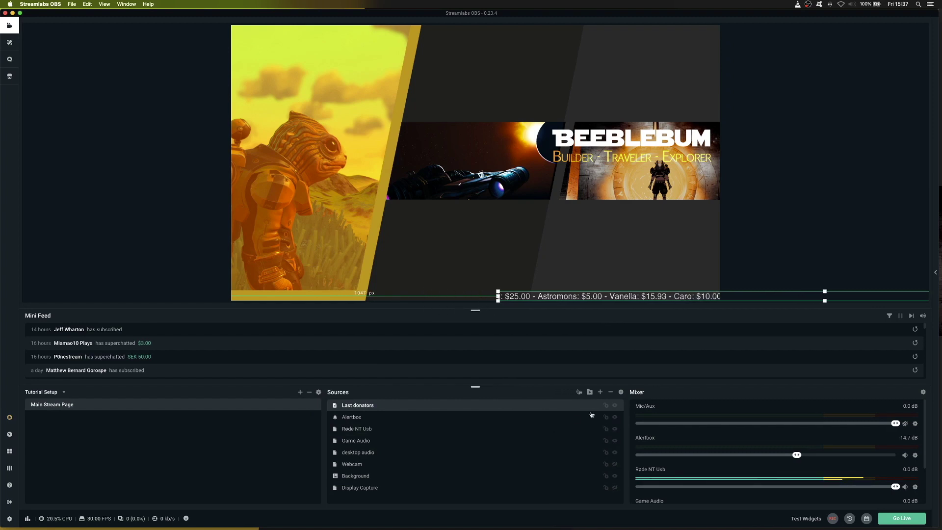
# Add a Text (FreeType 2) source named "Latest Donations" to the scene.
pyautogui.click(599, 392)
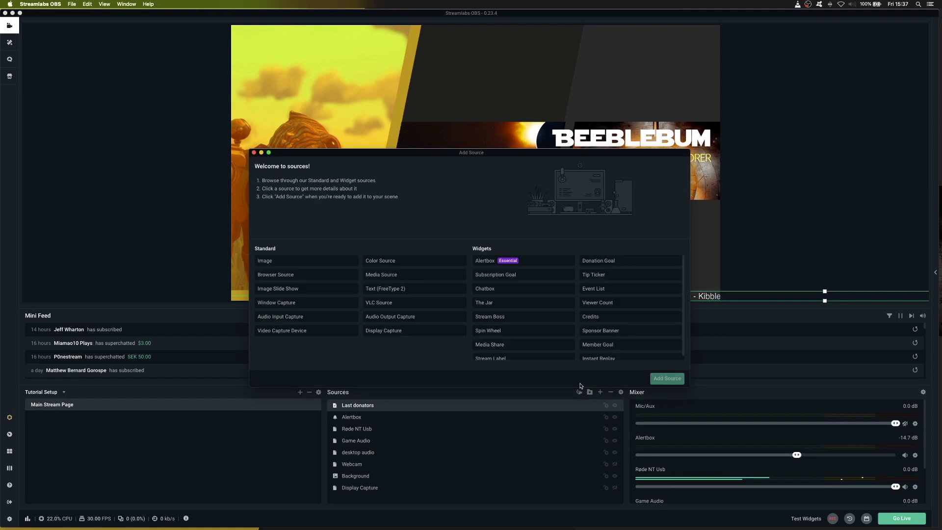
pyautogui.click(405, 290)
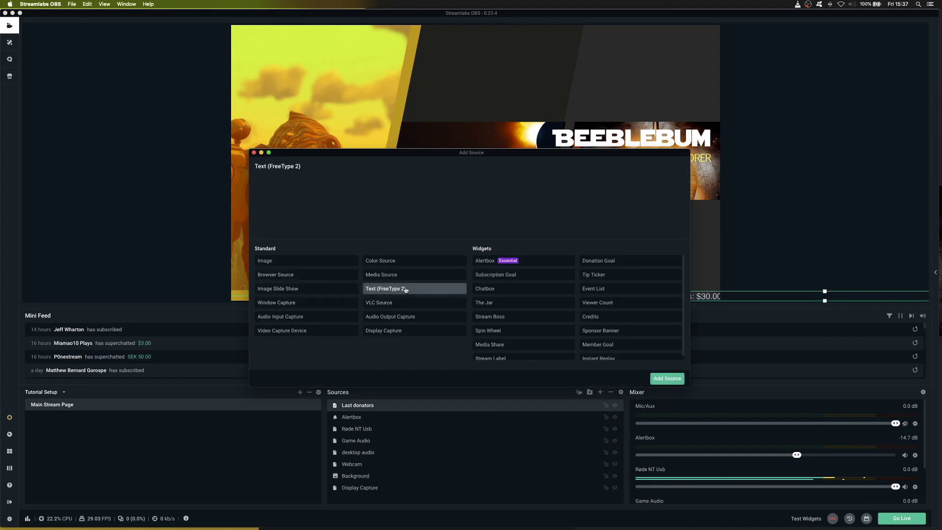
pyautogui.click(663, 378)
pyautogui.press('super+a')
pyautogui.write('Latest Donations')
pyautogui.click(556, 317)
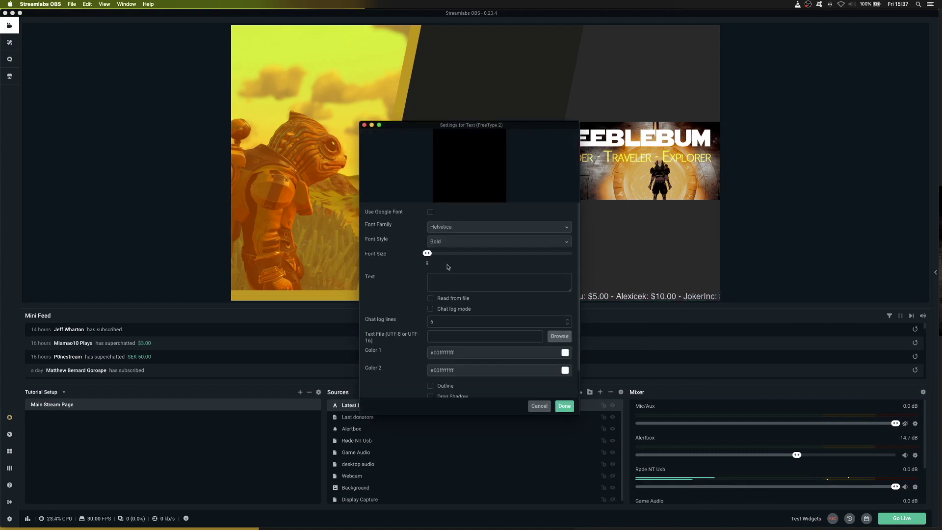
# Set the source's text to "Latest donations:" and place it directly in front of the scrolling donator list.
pyautogui.click(450, 284)
pyautogui.write('Lat')
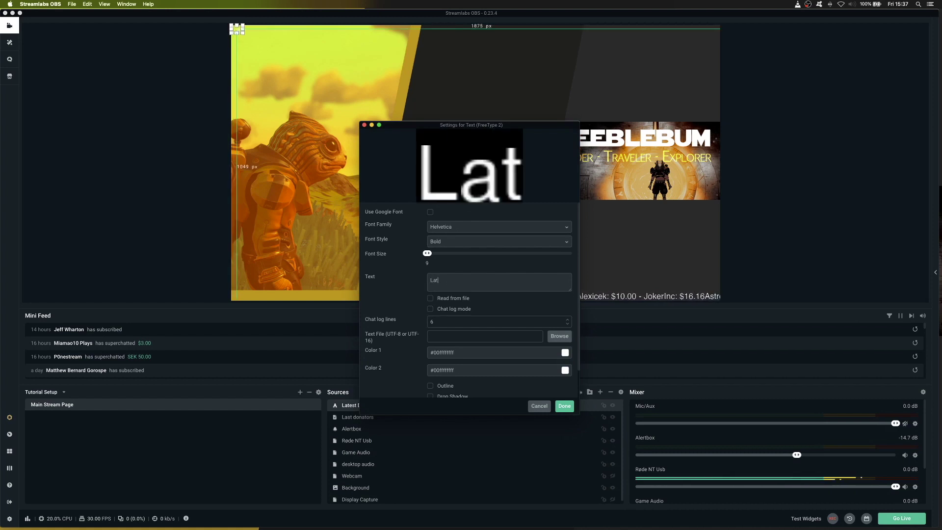
pyautogui.write('est donations')
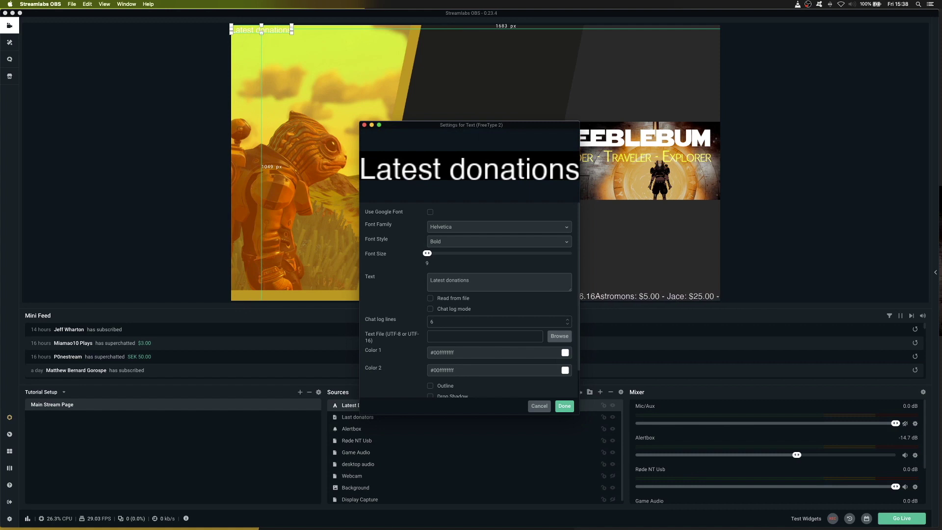
pyautogui.write(':')
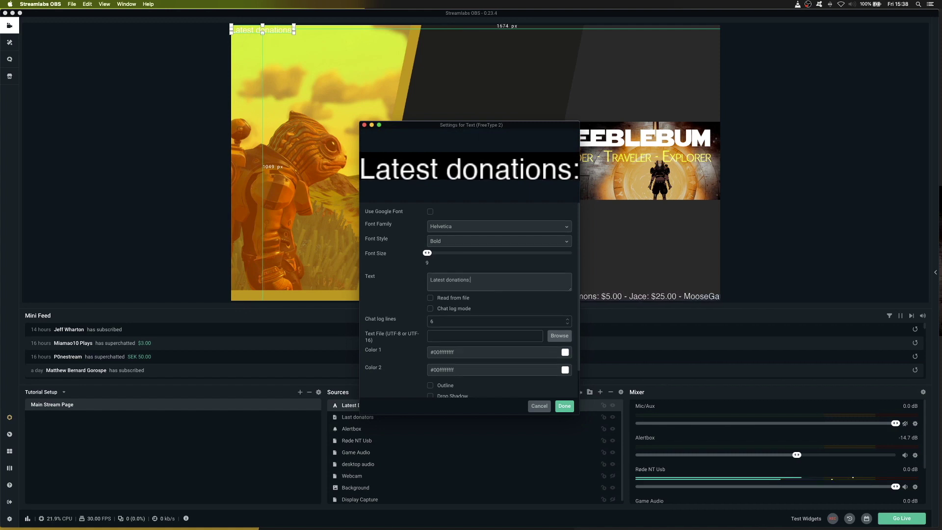
pyautogui.click(565, 407)
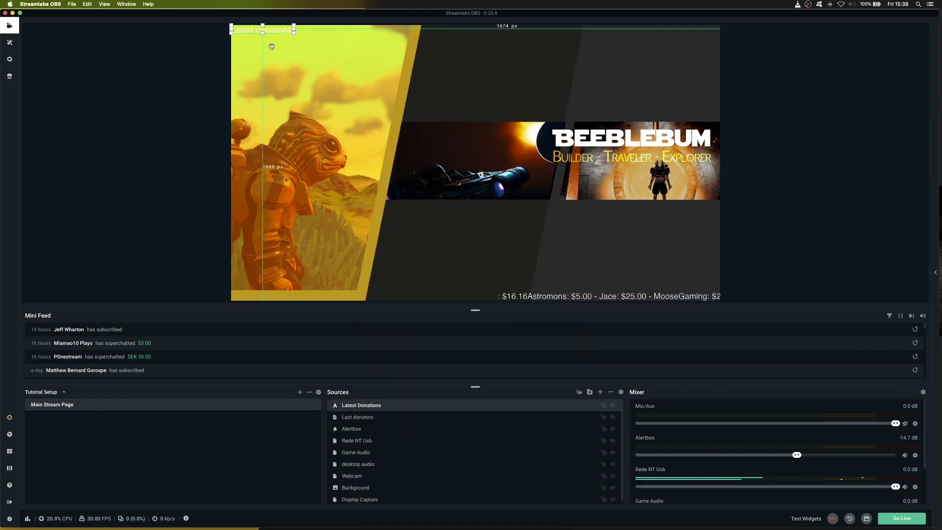
pyautogui.moveTo(275, 30); pyautogui.dragTo(478, 296)
pyautogui.click(629, 215)
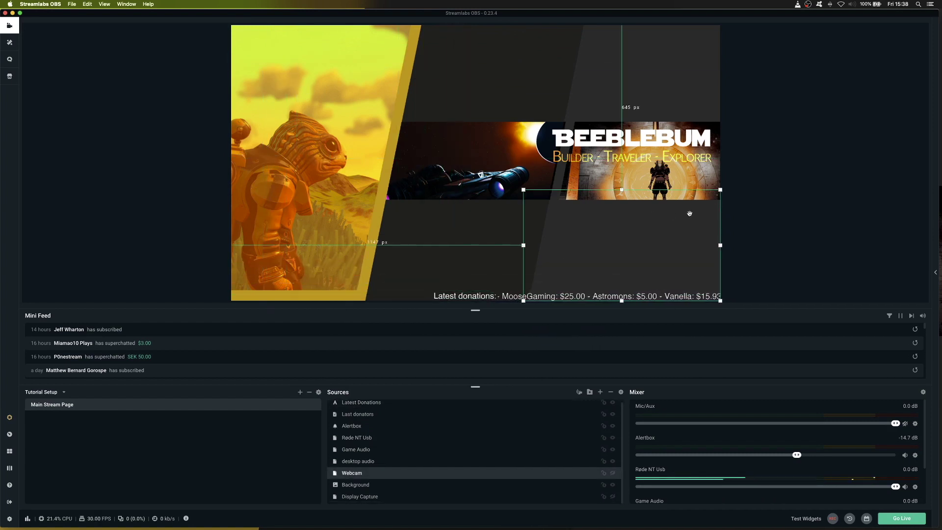
pyautogui.click(742, 221)
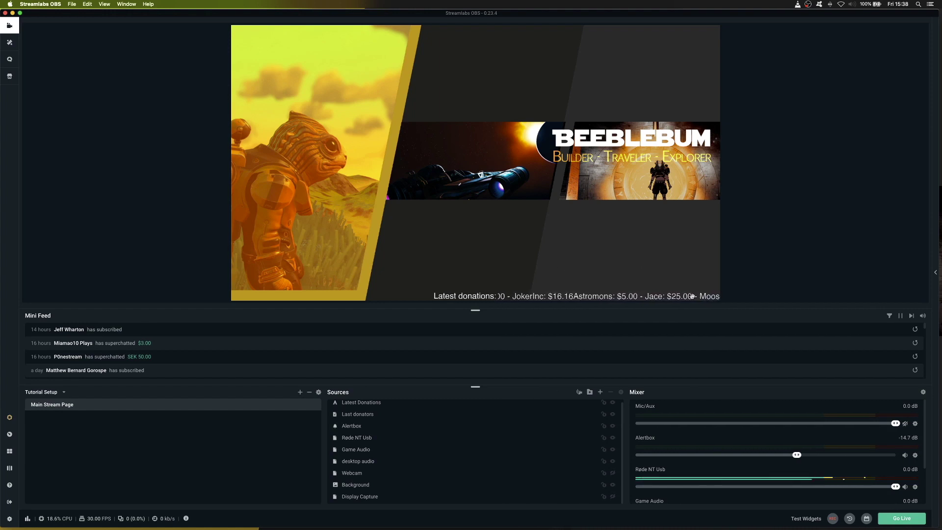
# Move the Background image up slightly to clear a strip behind the scrolling donations text.
pyautogui.click(449, 256)
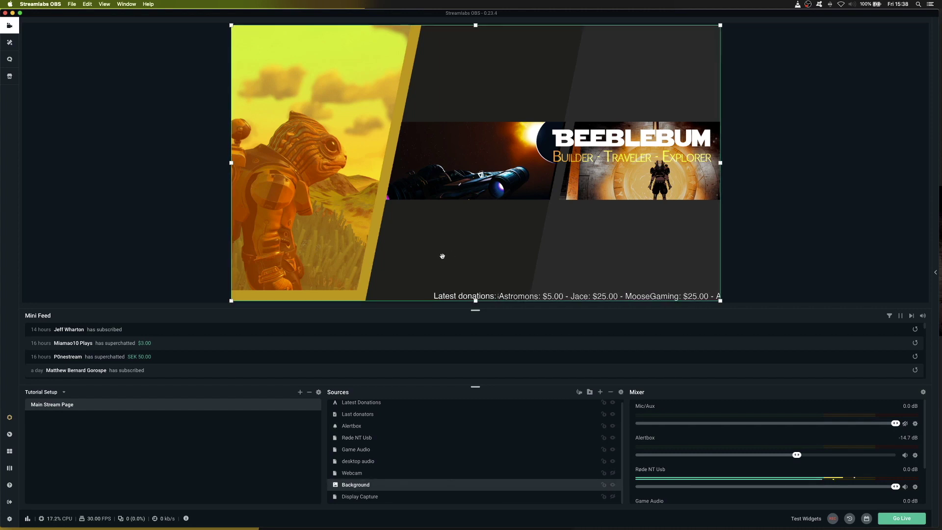
pyautogui.moveTo(442, 256); pyautogui.dragTo(442, 246)
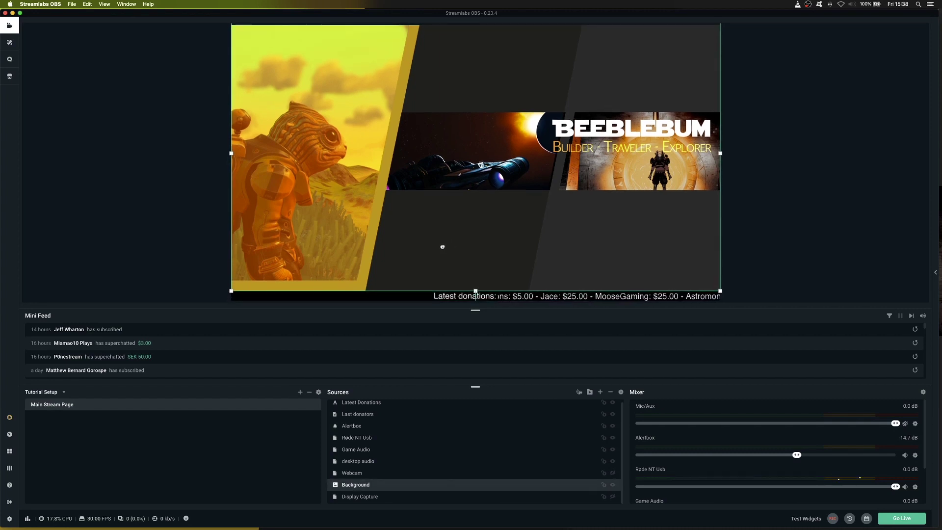
pyautogui.click(462, 307)
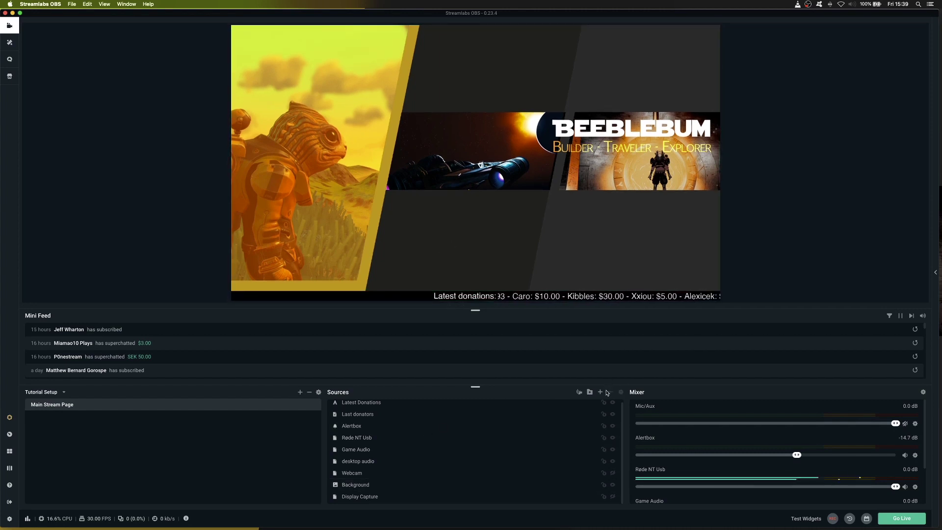
# Add a Viewer Count widget with its default name and settings, and move it toward the scene's upper-right corner.
pyautogui.click(601, 393)
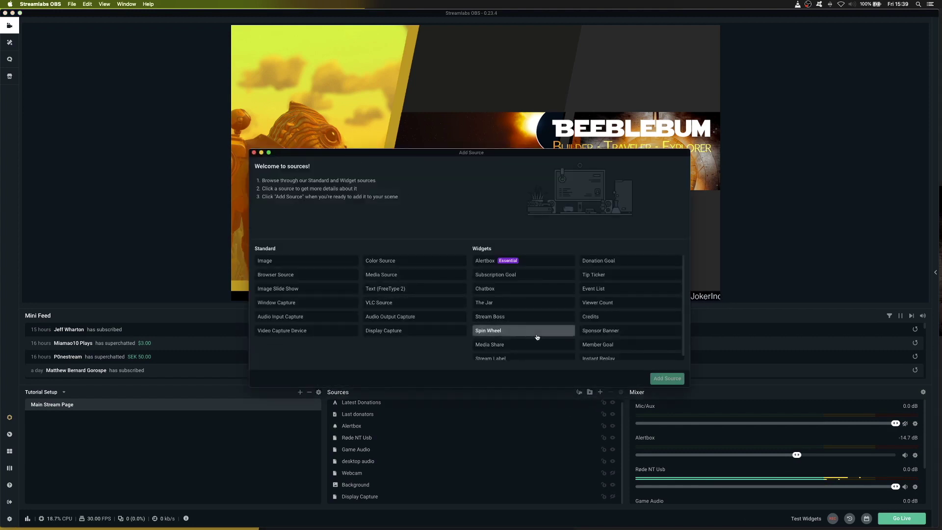
pyautogui.doubleClick(606, 304)
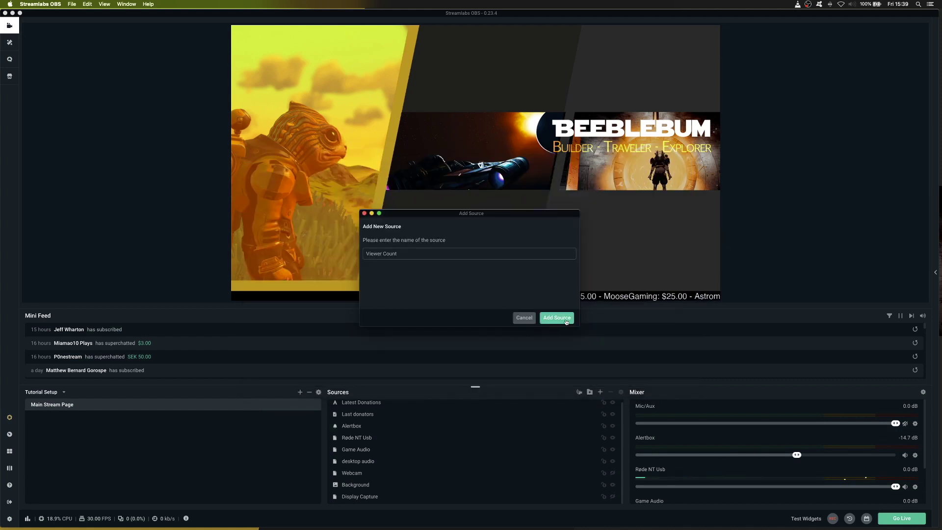
pyautogui.click(566, 322)
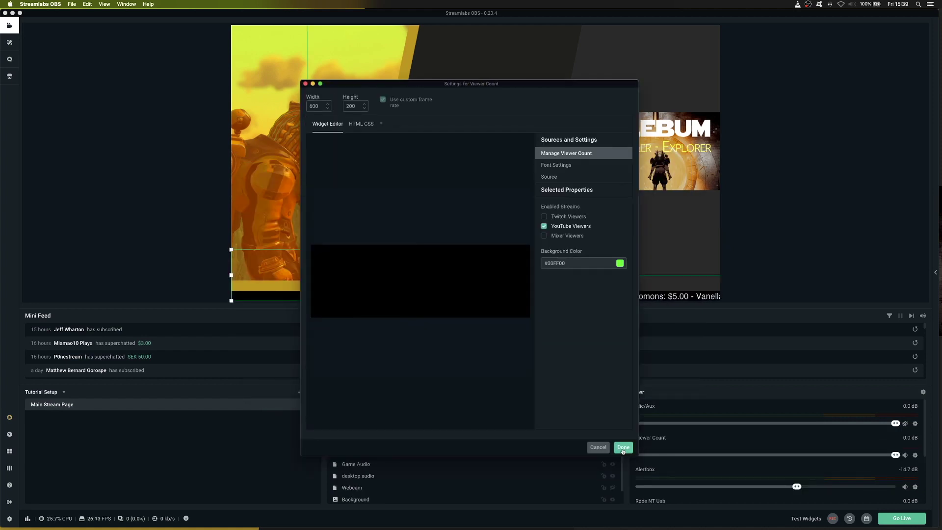
pyautogui.click(623, 447)
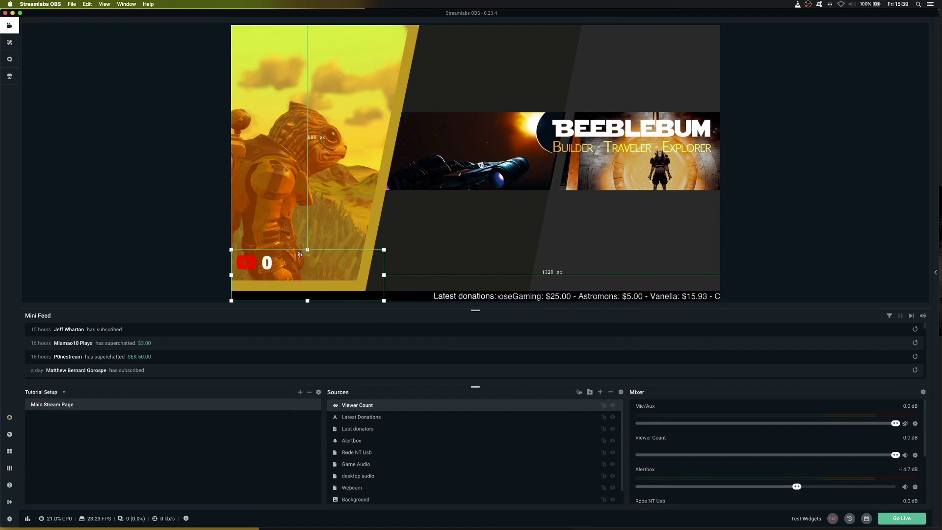
pyautogui.moveTo(440, 177); pyautogui.dragTo(729, 36)
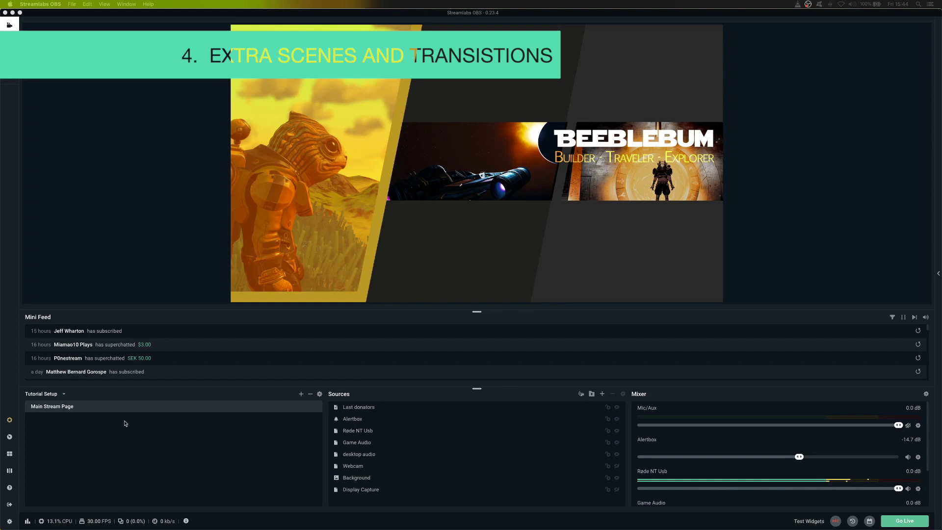
# Create a scene named "Intro" and move it above Main Stream Page in the scene list.
pyautogui.click(300, 395)
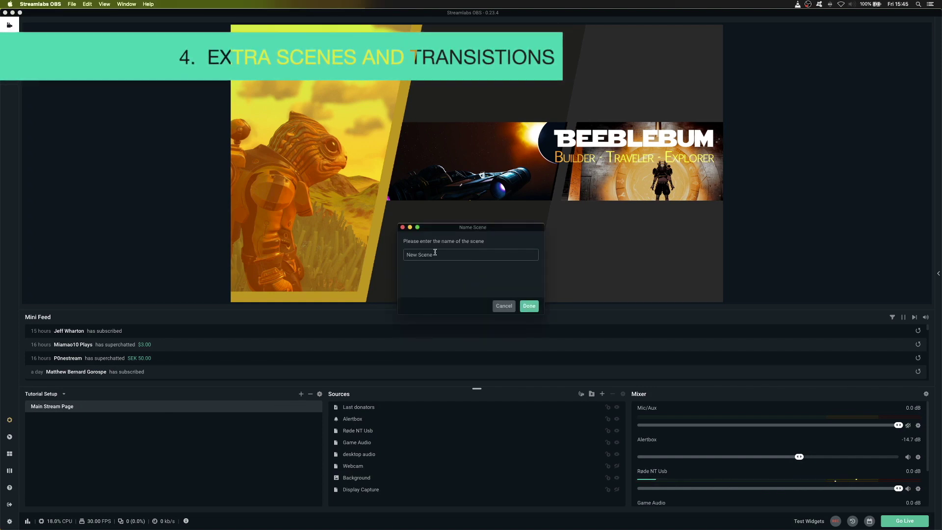
pyautogui.press('super+a')
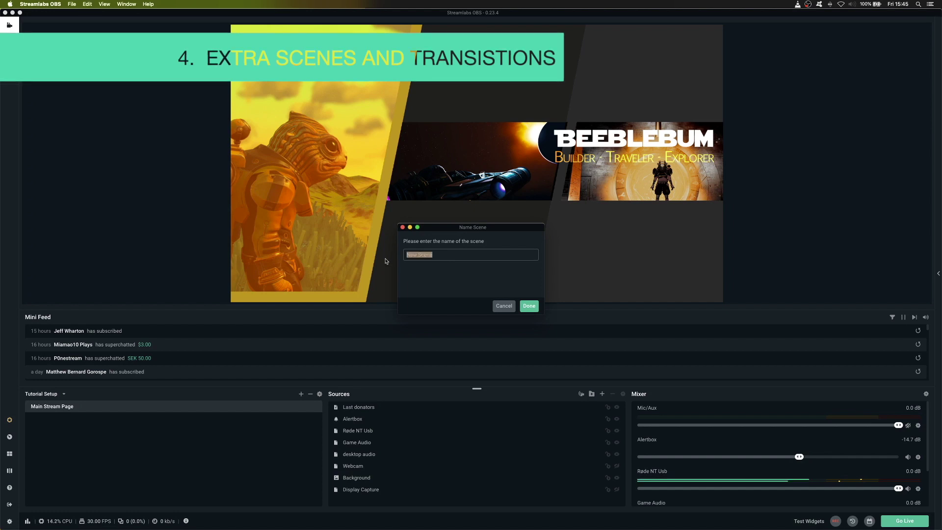
pyautogui.write('Intro')
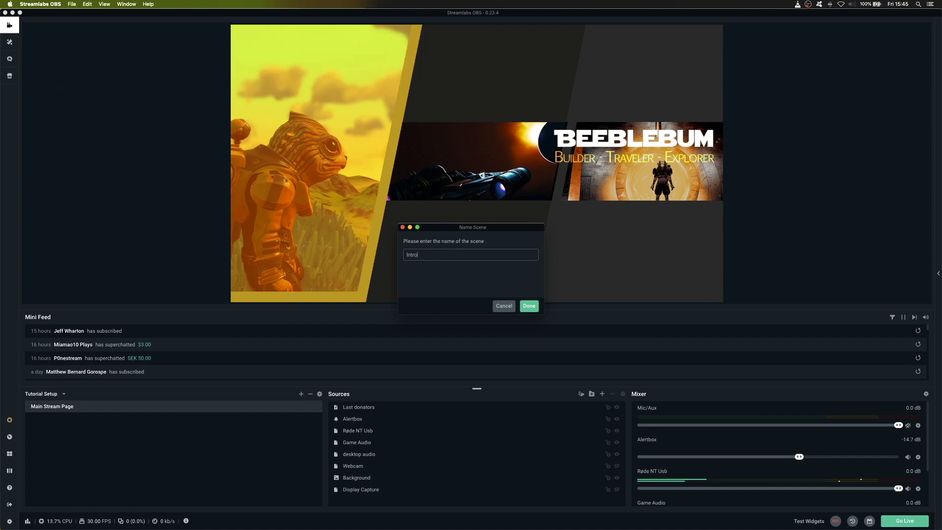
pyautogui.press('Return')
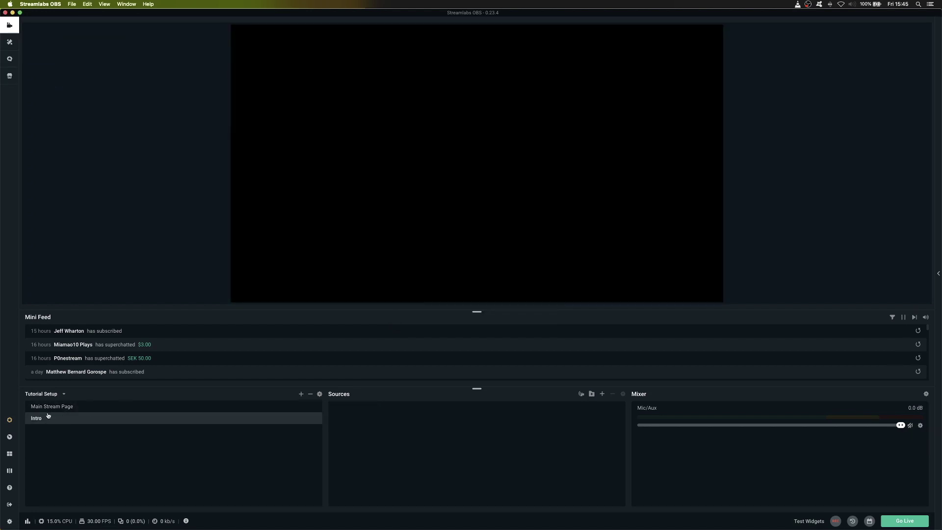
pyautogui.moveTo(40, 419); pyautogui.dragTo(40, 410)
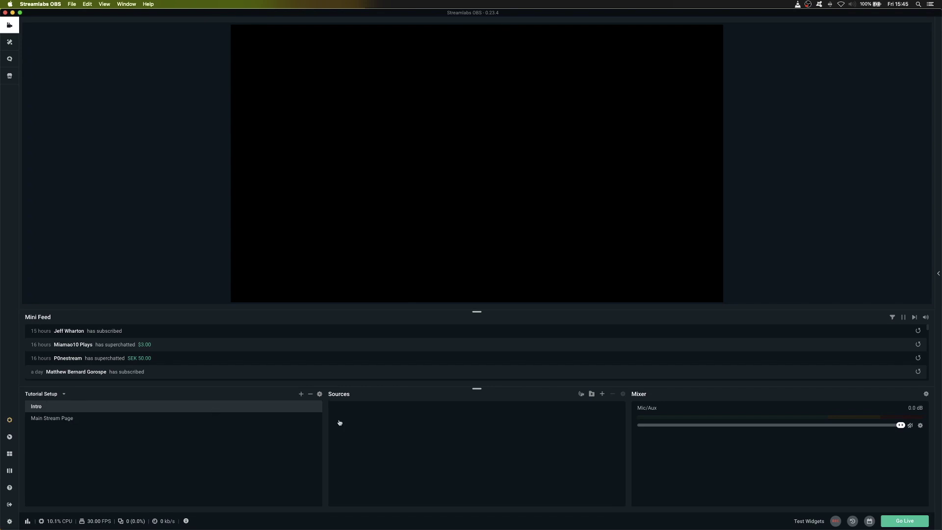
# Add a new Image source with its default name to the Intro scene, using "Chill stream green.png" and enabling unloading when not showing.
pyautogui.click(602, 394)
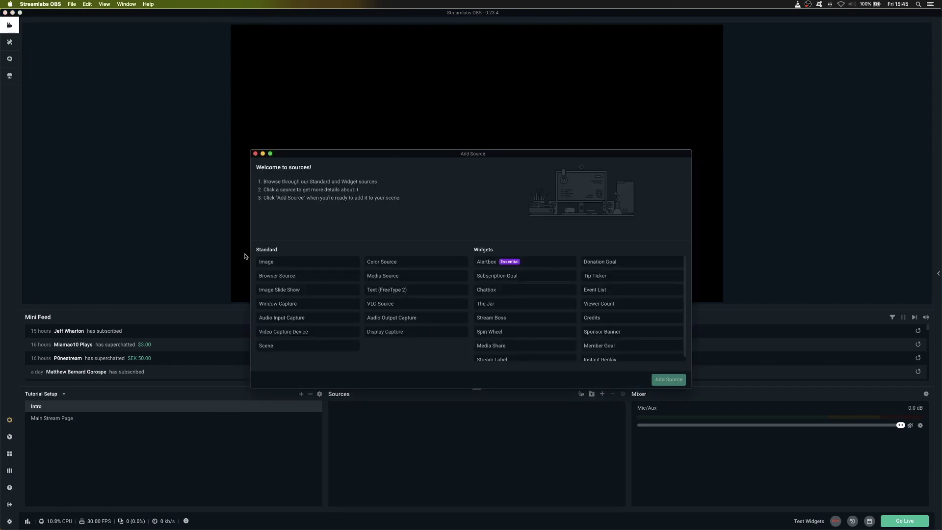
pyautogui.click(283, 265)
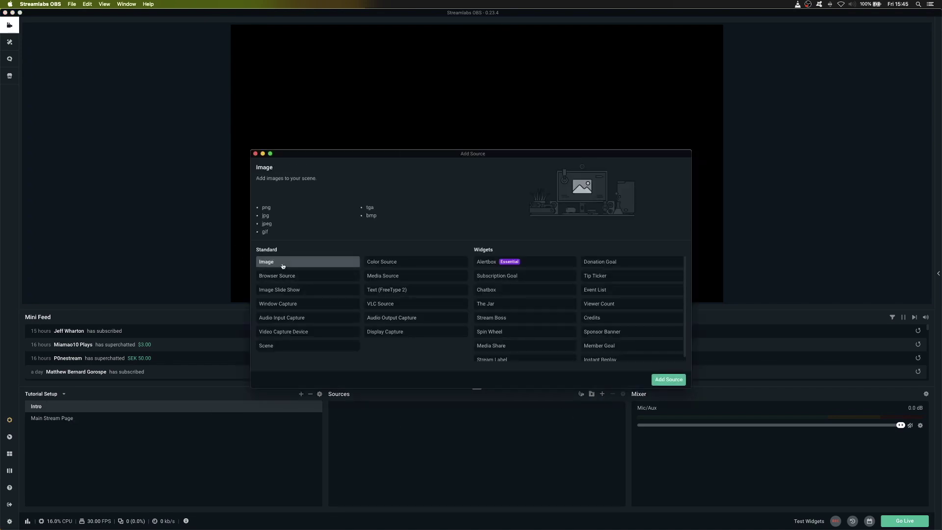
pyautogui.click(670, 381)
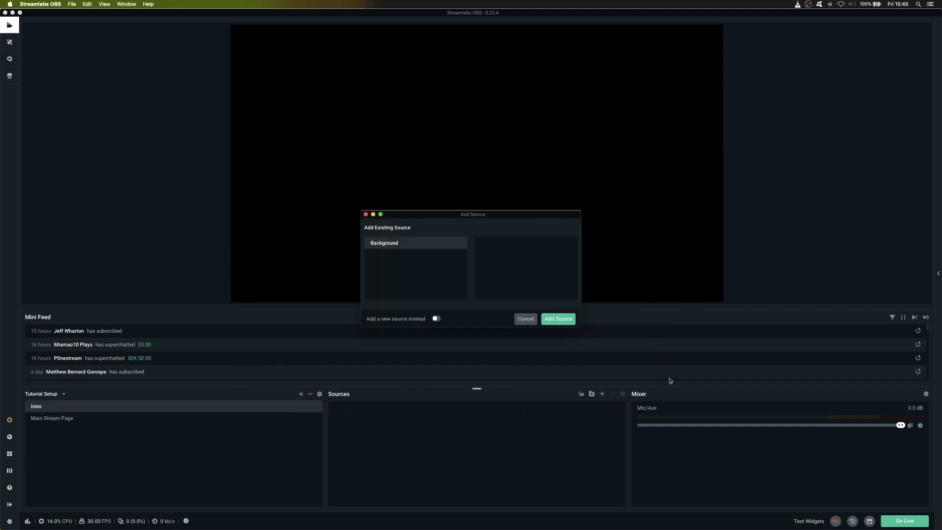
pyautogui.click(435, 319)
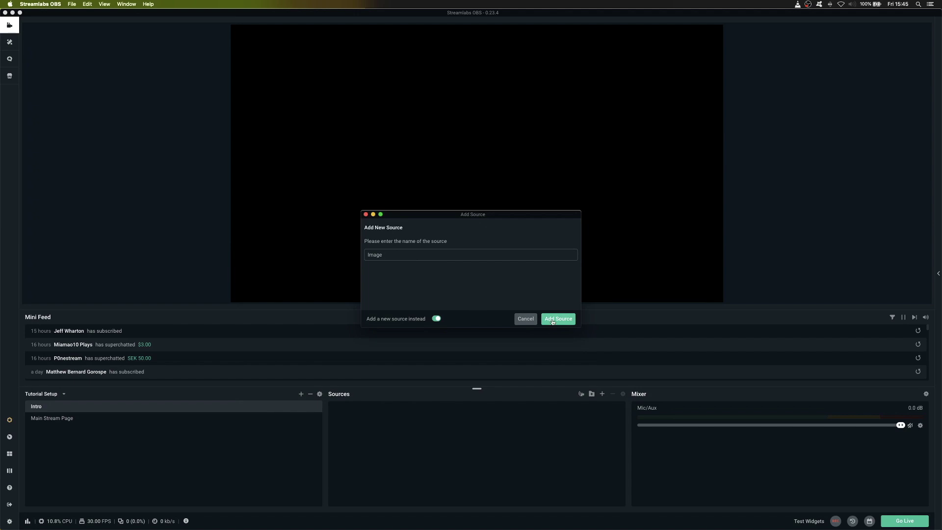
pyautogui.click(553, 320)
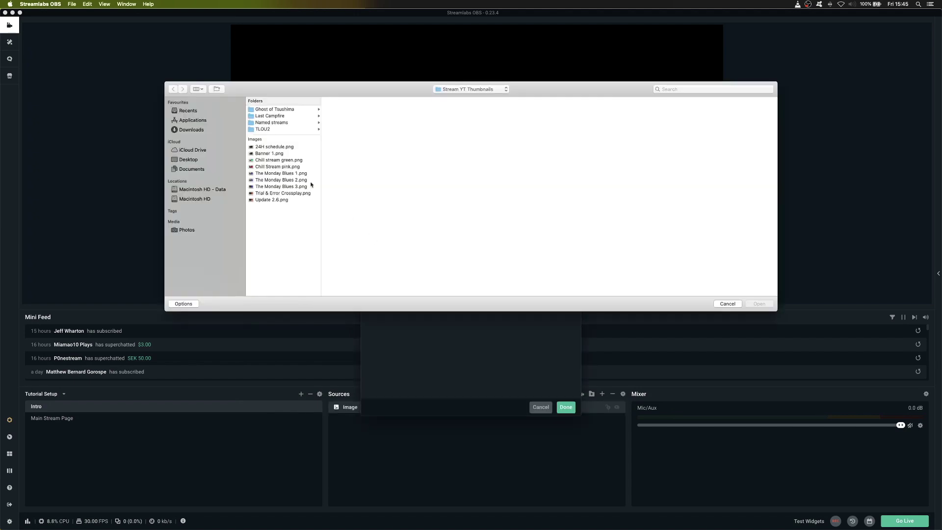
pyautogui.click(275, 161)
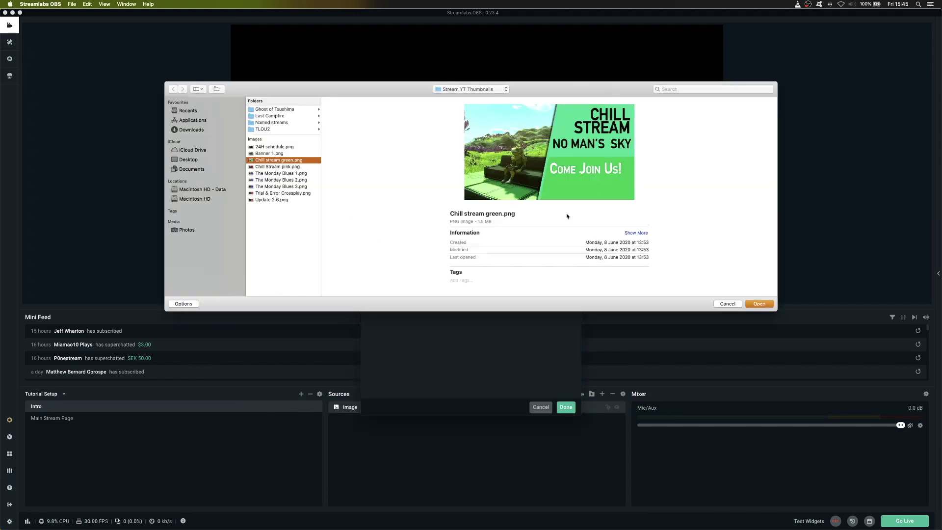
pyautogui.press('Return')
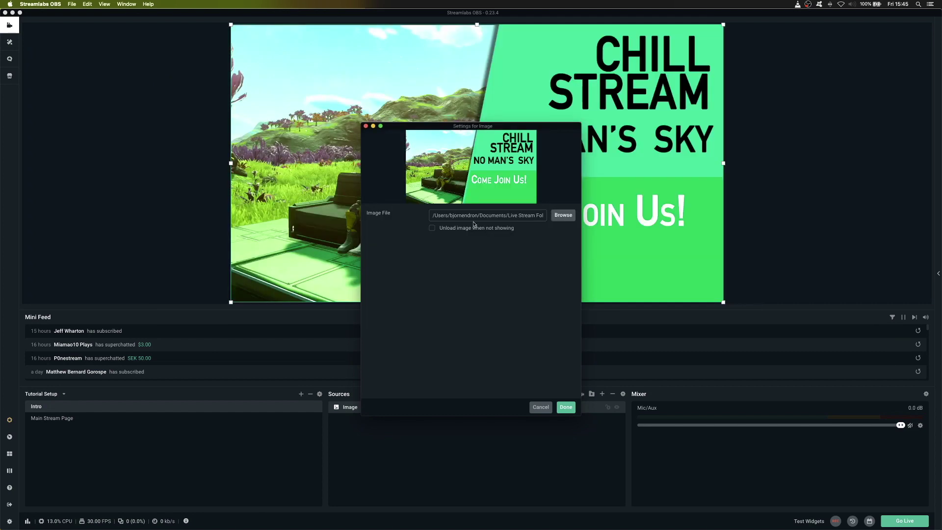
pyautogui.click(432, 228)
pyautogui.click(565, 407)
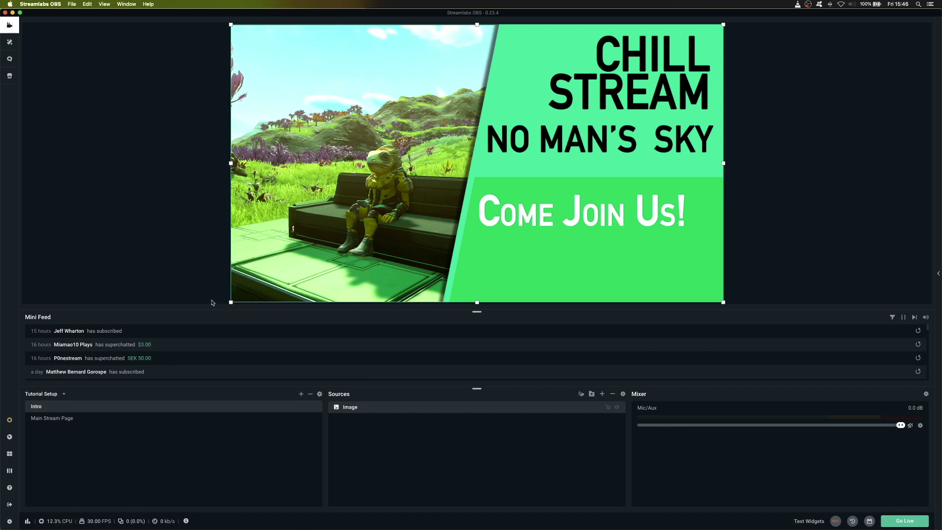
# Check the switch between Main Stream Page and Intro, and add a Media Source with its default name to the Intro scene.
pyautogui.click(55, 421)
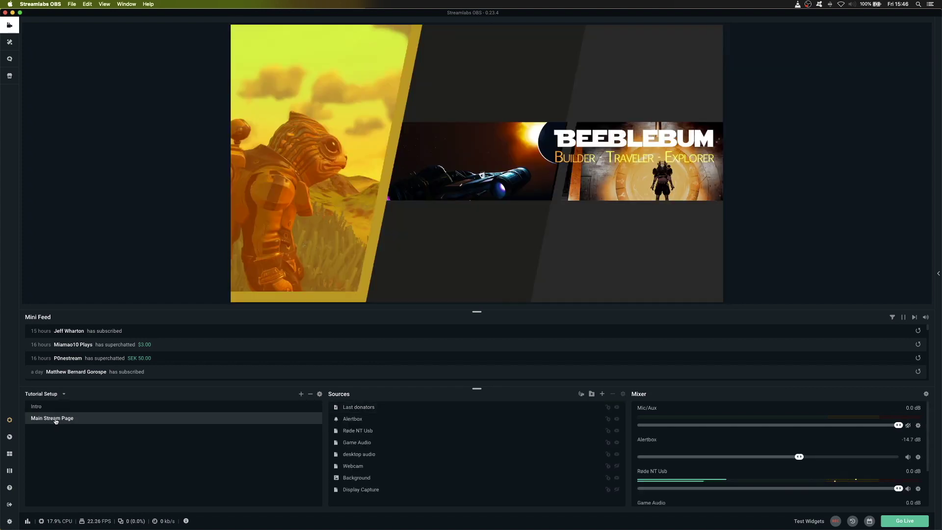
pyautogui.click(52, 407)
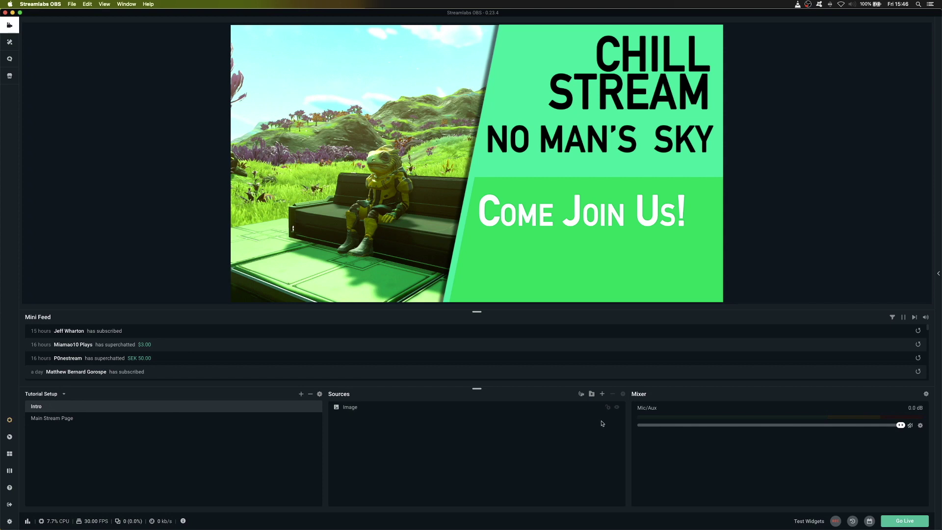
pyautogui.click(602, 394)
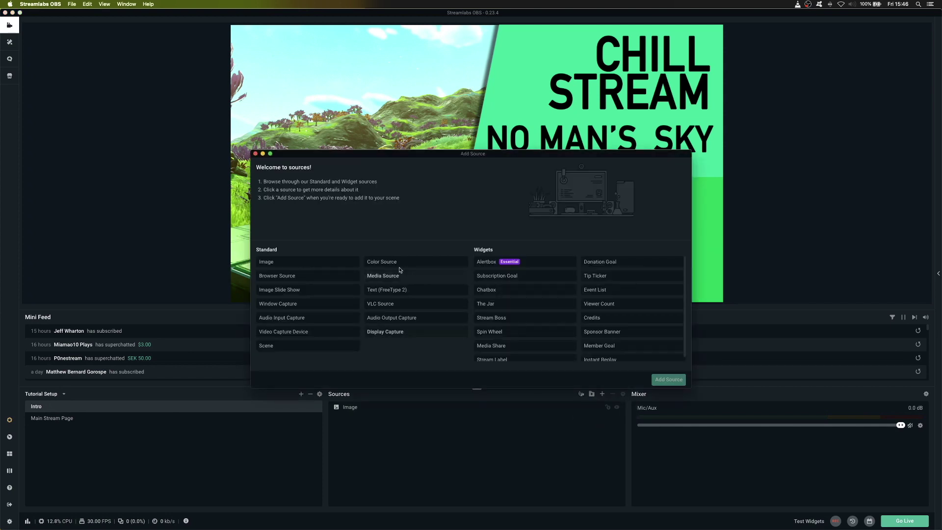
pyautogui.click(411, 277)
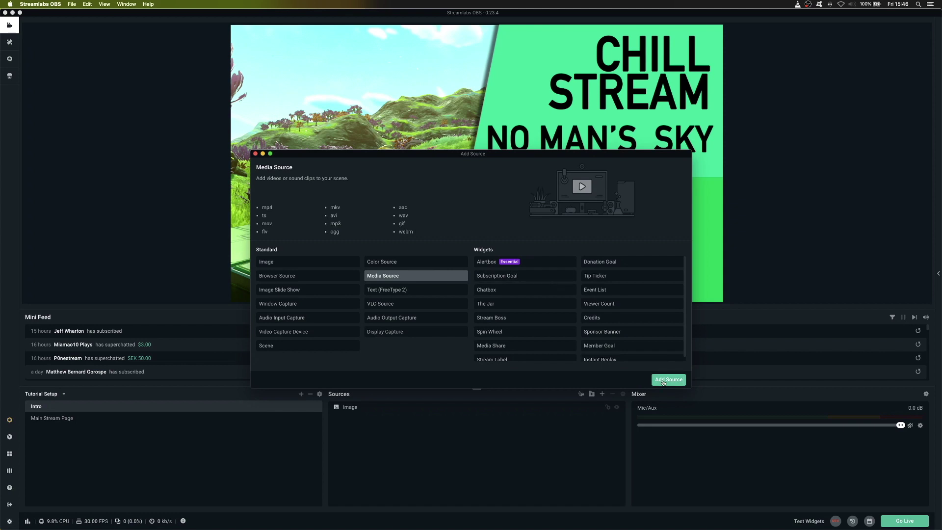
pyautogui.click(663, 380)
pyautogui.click(564, 321)
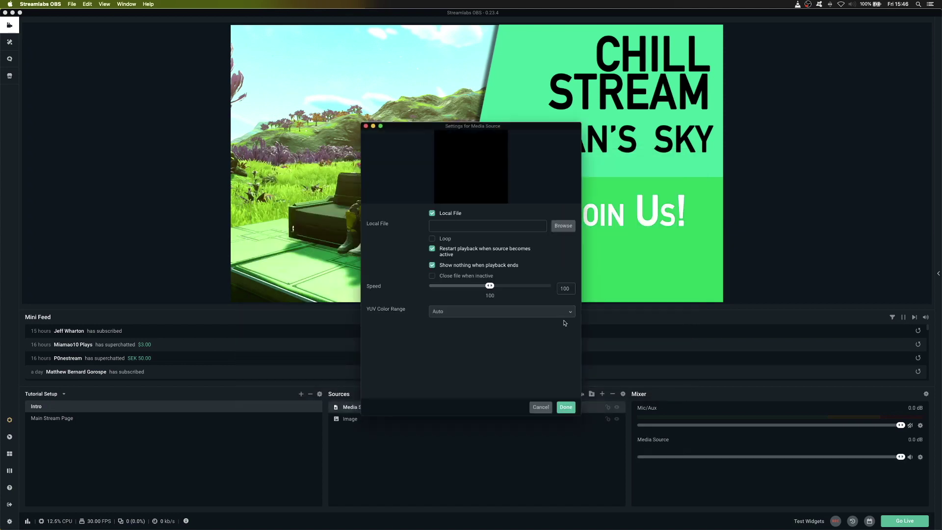
# Load "No Man's Sky Intro.mp3" from the audio folder inside Stream infoscreens as the media source's local file.
pyautogui.click(552, 230)
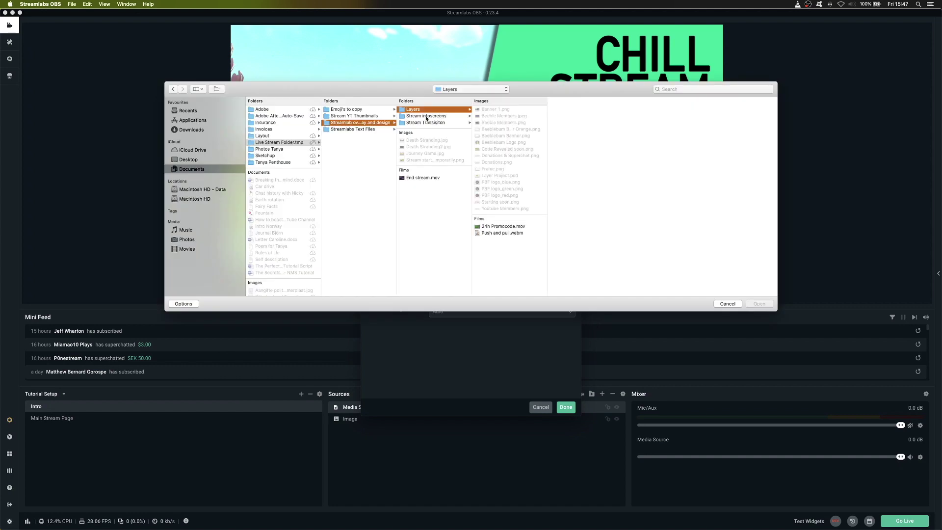
pyautogui.click(426, 116)
pyautogui.click(502, 118)
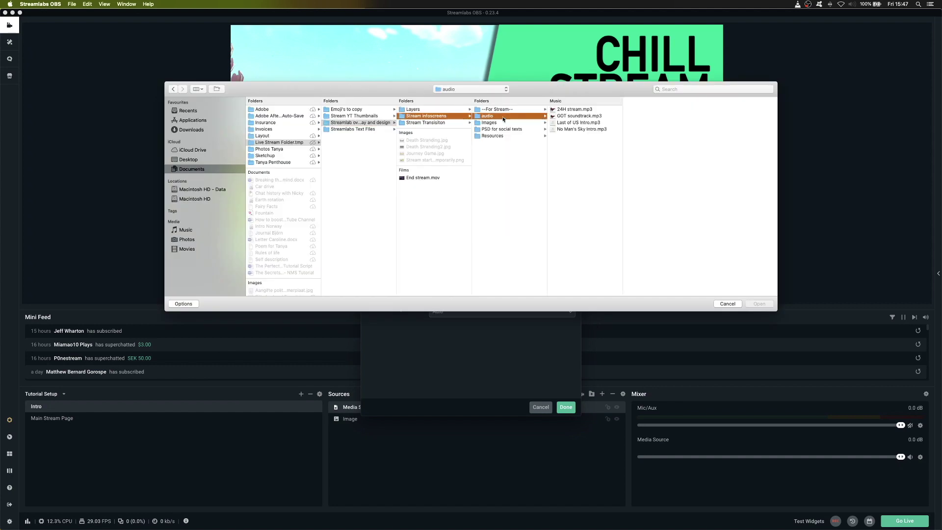
pyautogui.click(570, 129)
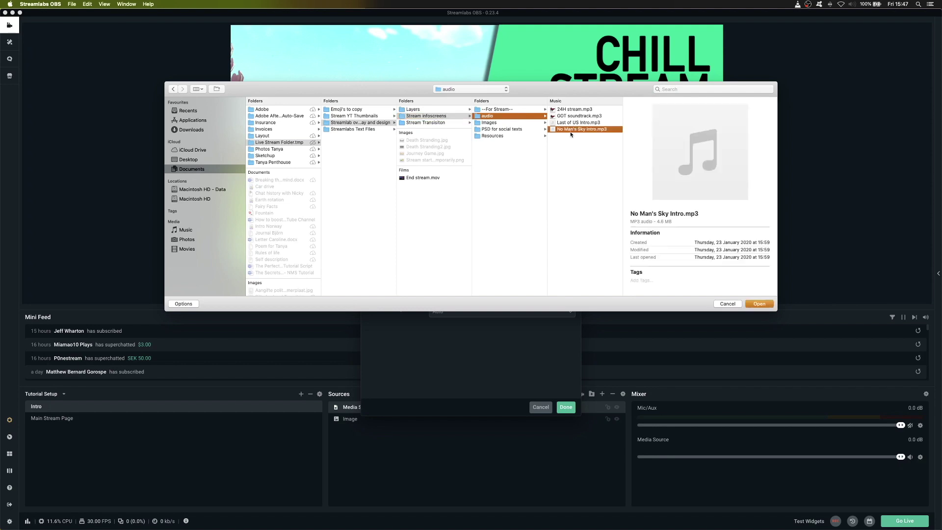
pyautogui.click(751, 305)
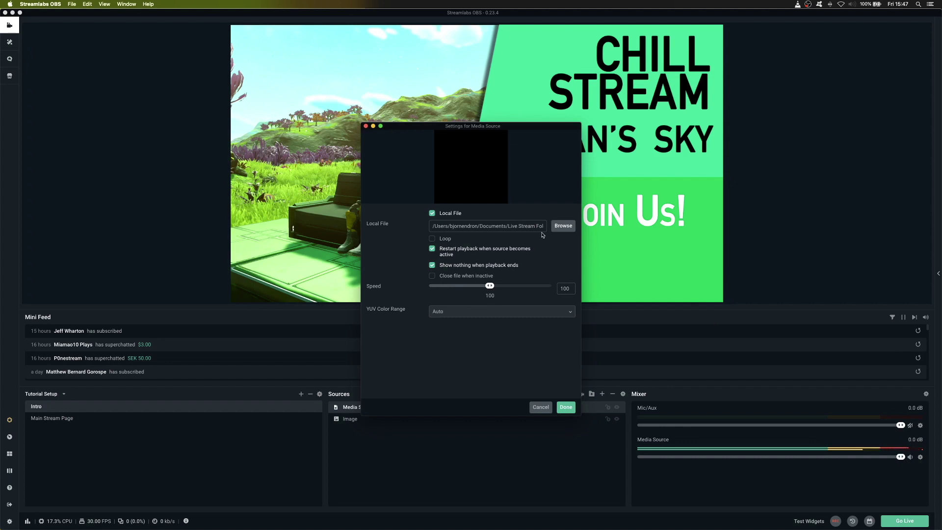
# Enable "Close file when inactive" and "Loop" for the media source, and lower its mixer volume to about -17.4 dB.
pyautogui.click(432, 276)
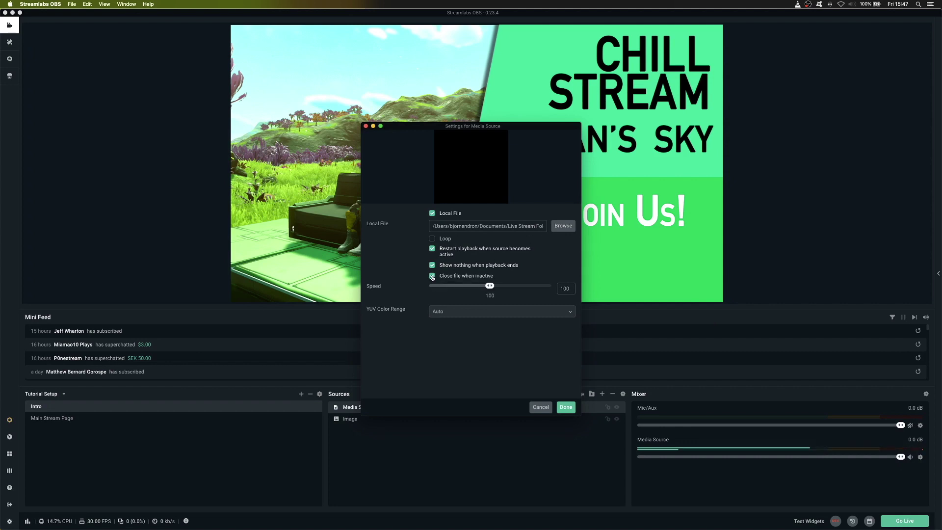
pyautogui.click(432, 239)
pyautogui.click(566, 407)
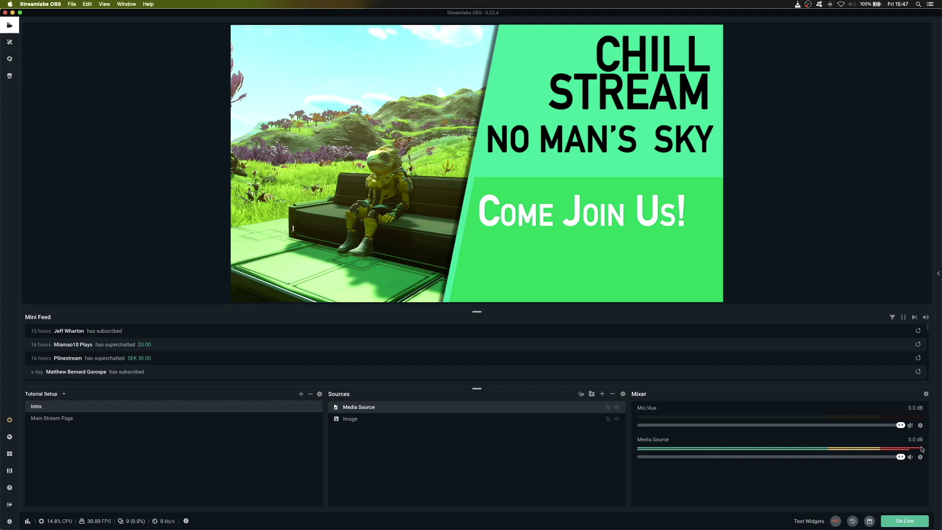
pyautogui.moveTo(900, 456); pyautogui.dragTo(785, 457)
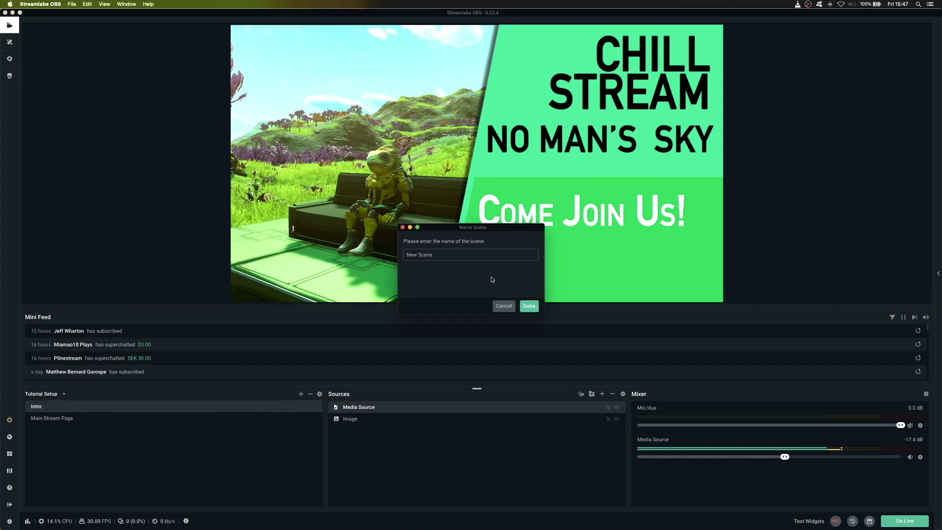
# Create a scene named "Black screen" and move it to the start of the scene list, above Intro.
pyautogui.click(359, 256)
pyautogui.write('B')
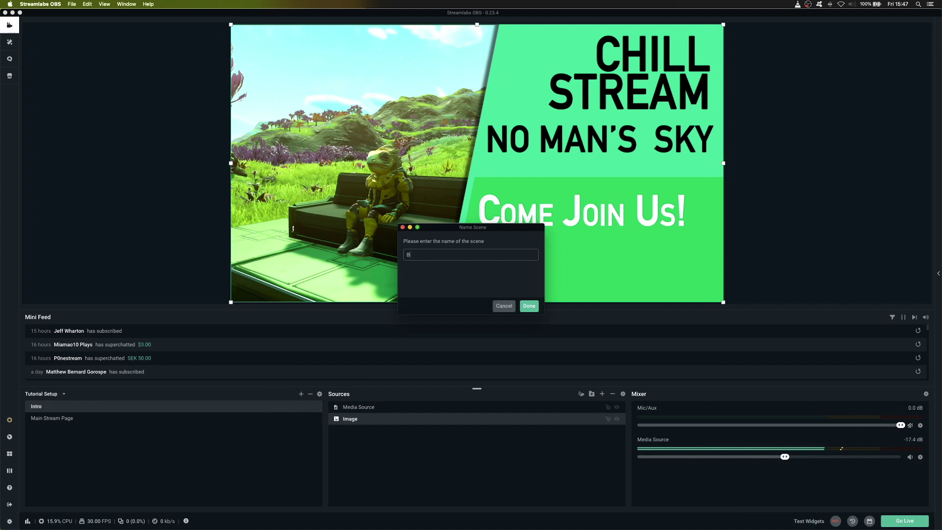
pyautogui.write('lack screen')
pyautogui.press('Return')
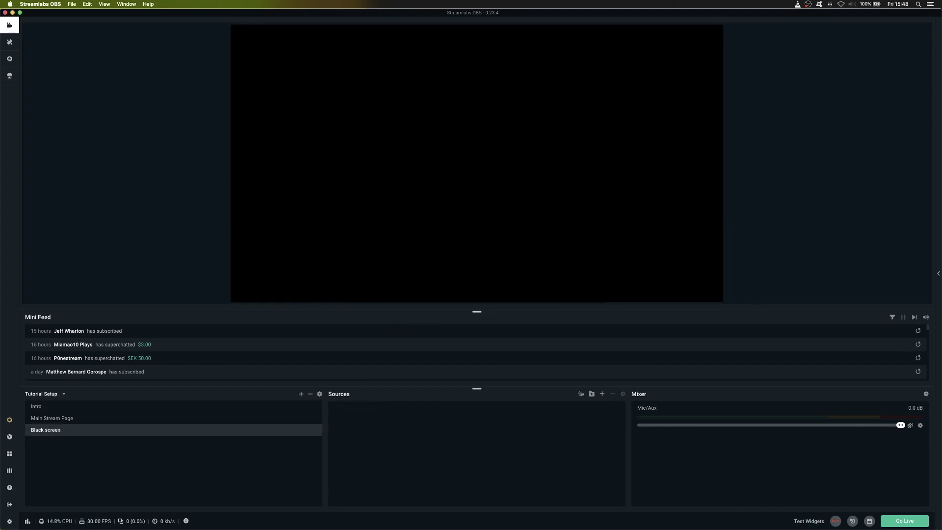
pyautogui.moveTo(47, 429); pyautogui.dragTo(61, 417)
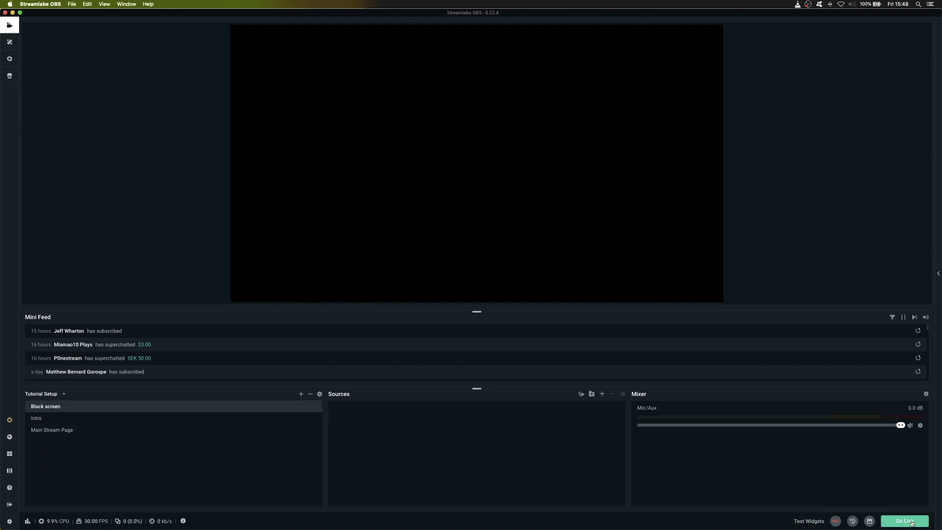
# Preview the Intro and Main Stream Page scenes in order, and create a scene named "End Stream" after them.
pyautogui.click(34, 419)
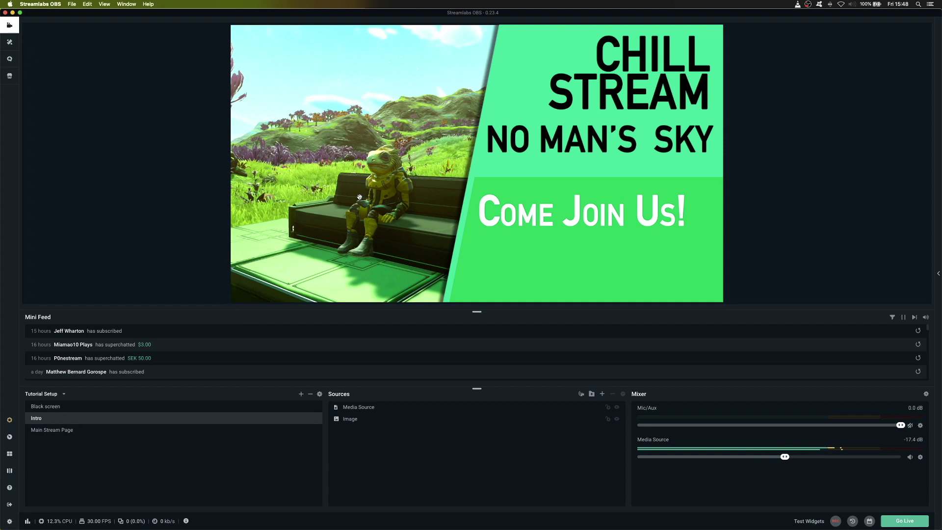
pyautogui.click(53, 430)
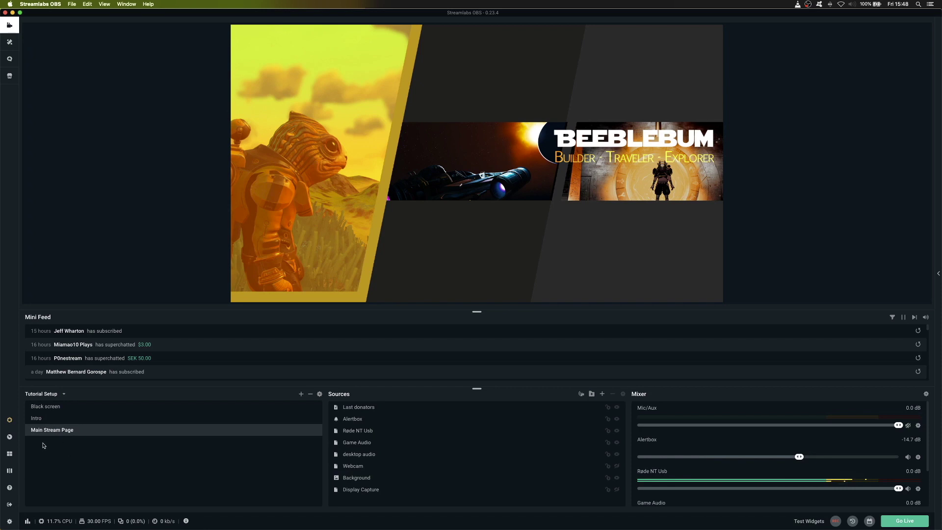
pyautogui.click(301, 394)
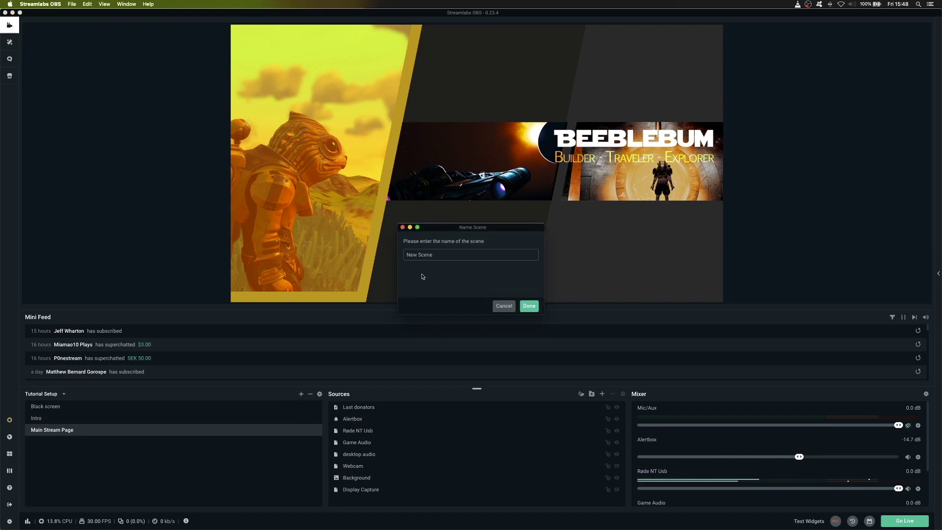
pyautogui.tripleClick(437, 255)
pyautogui.write('End Stream')
pyautogui.press('Return')
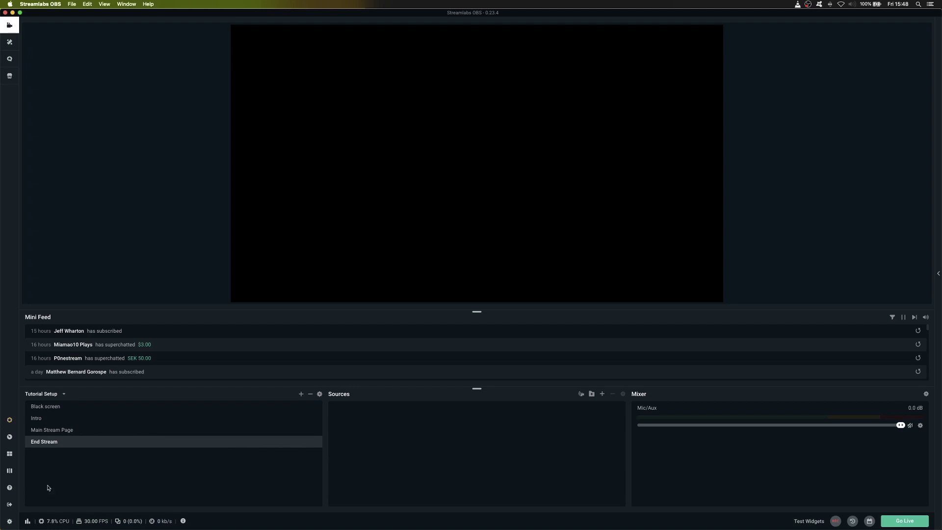
# Switch through the Intro, Main Stream Page and End Stream scenes to examine how they change, ending on Black screen.
pyautogui.click(41, 421)
pyautogui.click(42, 430)
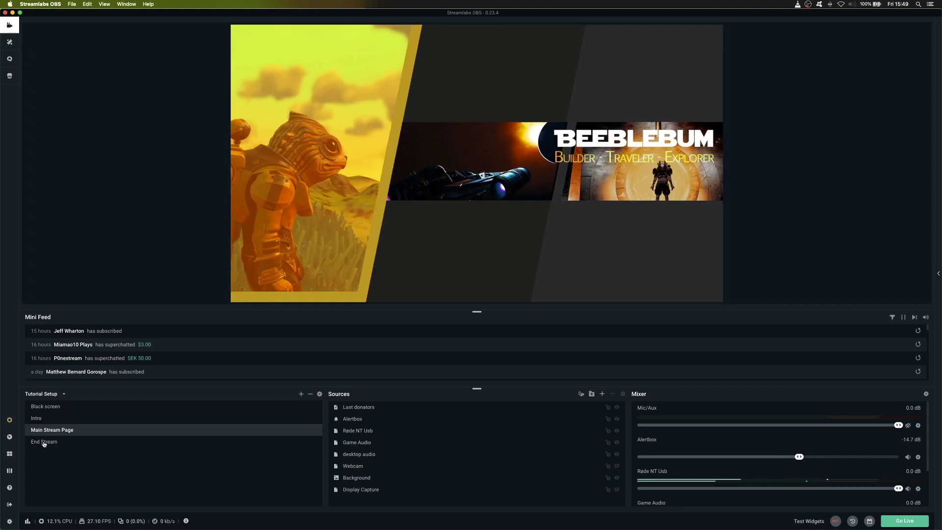
pyautogui.click(44, 442)
pyautogui.click(39, 430)
pyautogui.click(38, 418)
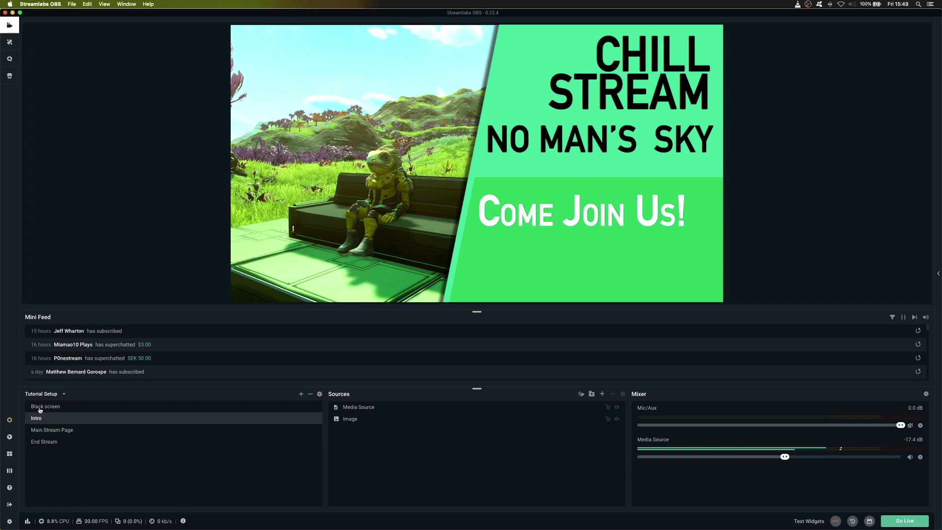
pyautogui.click(41, 407)
# Change the type of the default Global Transition from the scene transition settings to Fade.
pyautogui.click(319, 395)
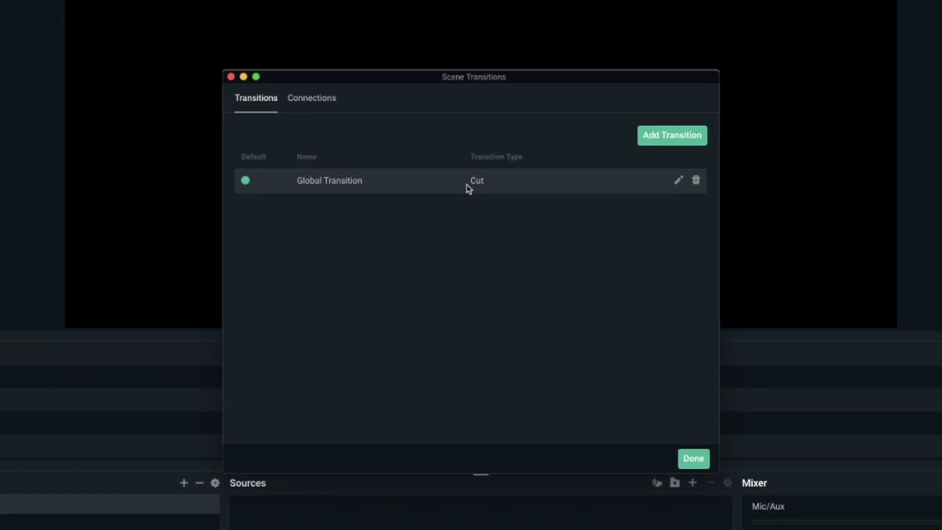
pyautogui.click(679, 181)
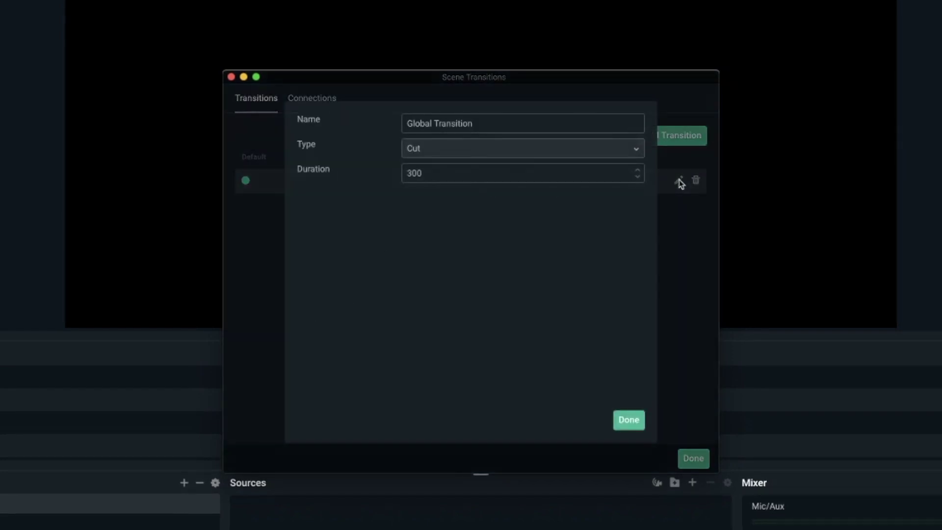
pyautogui.click(462, 156)
pyautogui.click(417, 192)
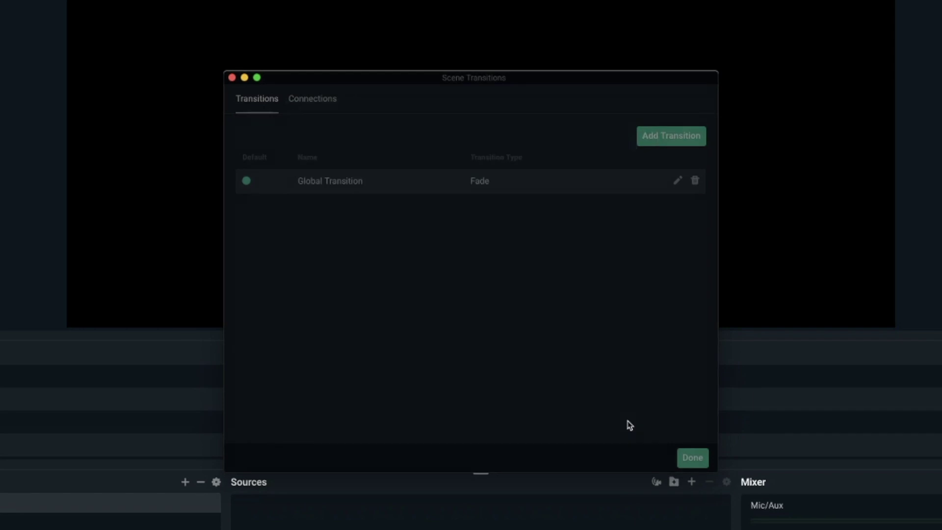
pyautogui.click(627, 428)
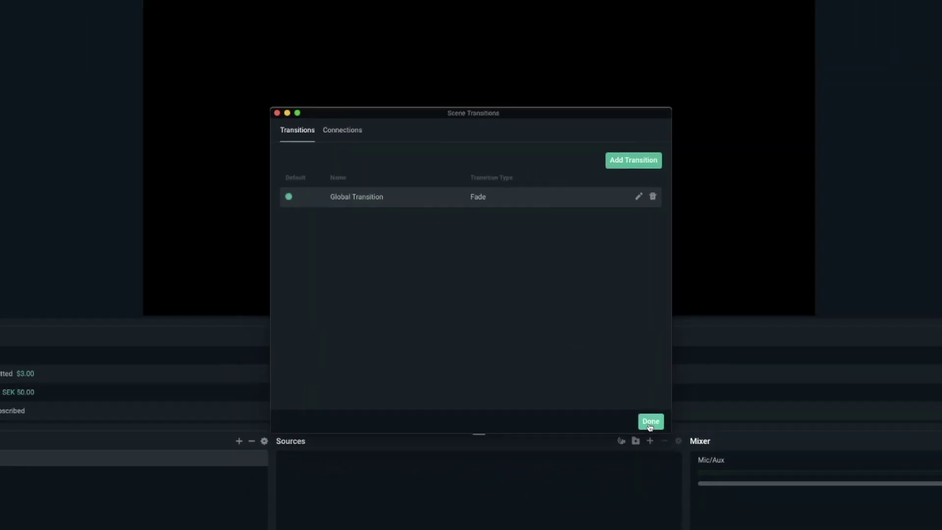
pyautogui.click(692, 457)
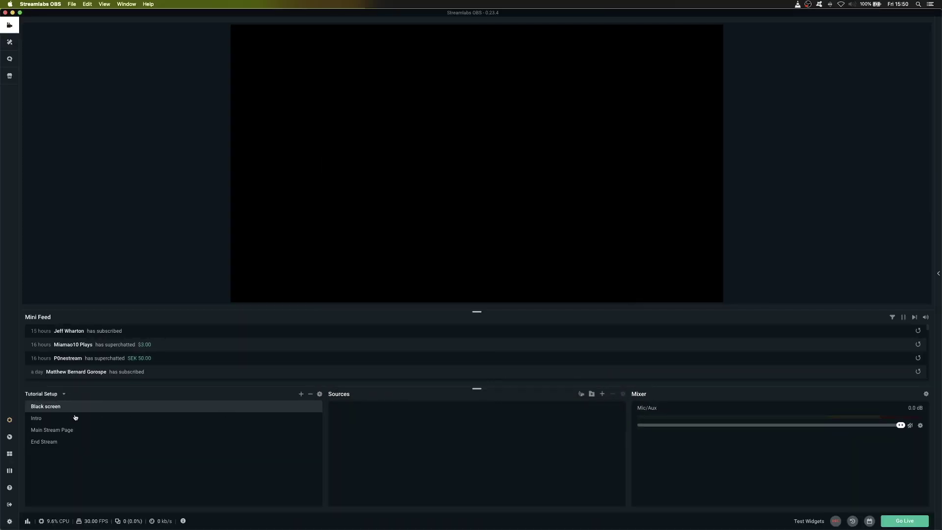
# Switch from Intro to End Stream and back to Intro to examine the fade between scenes.
pyautogui.click(38, 420)
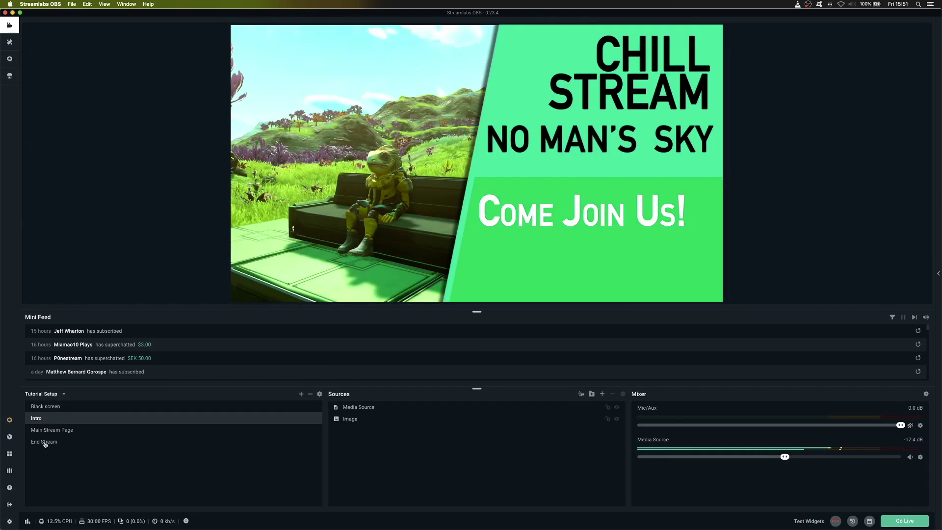
pyautogui.click(44, 442)
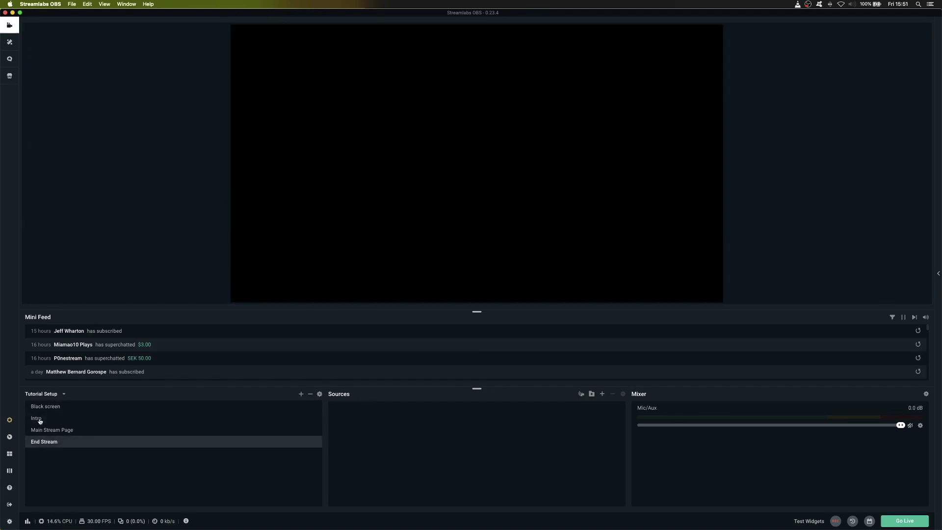
pyautogui.click(40, 421)
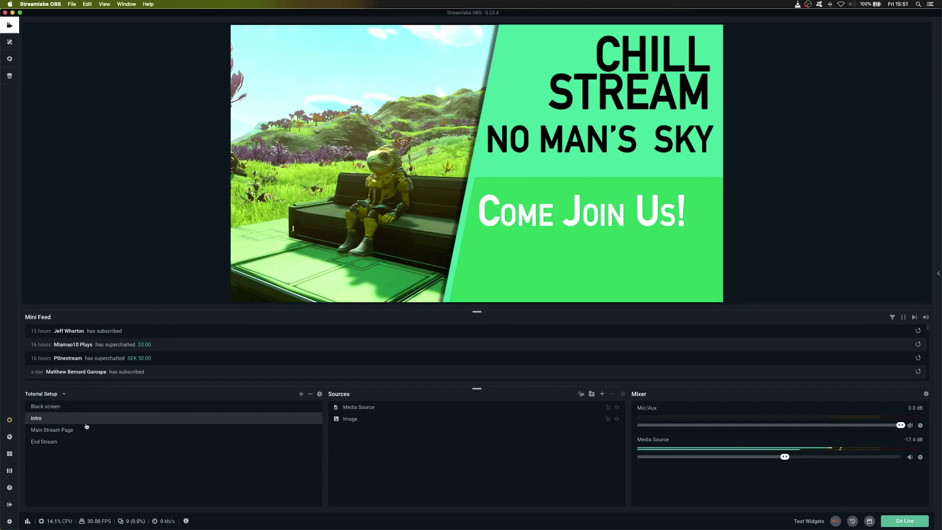
# Add a second scene transition of type Slide.
pyautogui.click(320, 394)
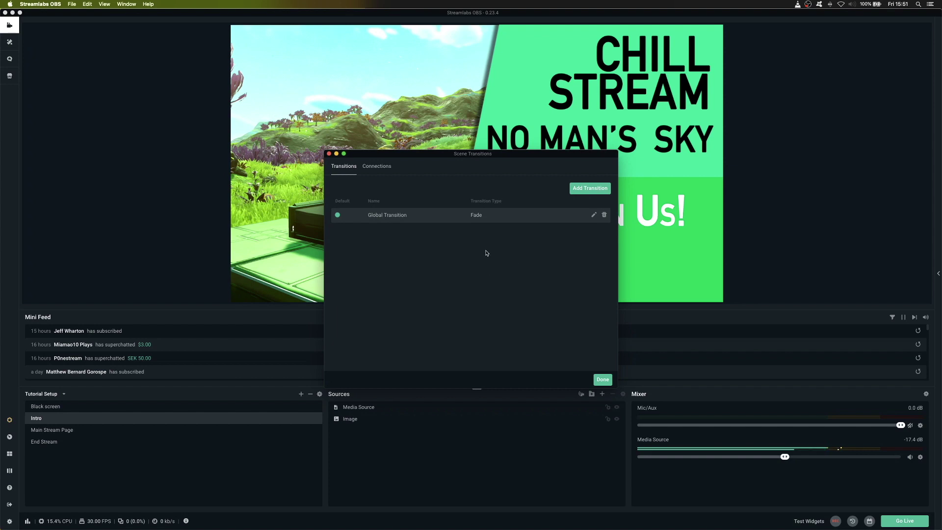
pyautogui.click(587, 190)
pyautogui.click(482, 199)
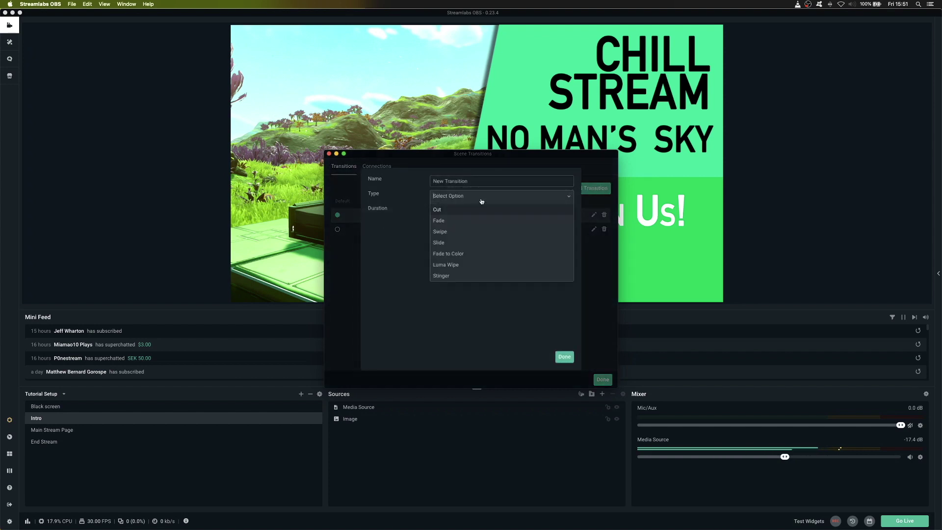
pyautogui.click(440, 245)
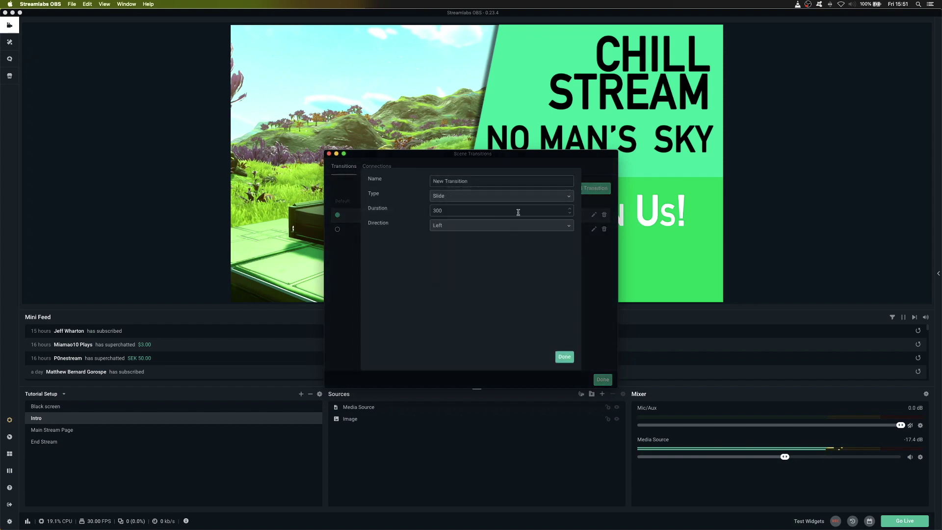
pyautogui.click(559, 359)
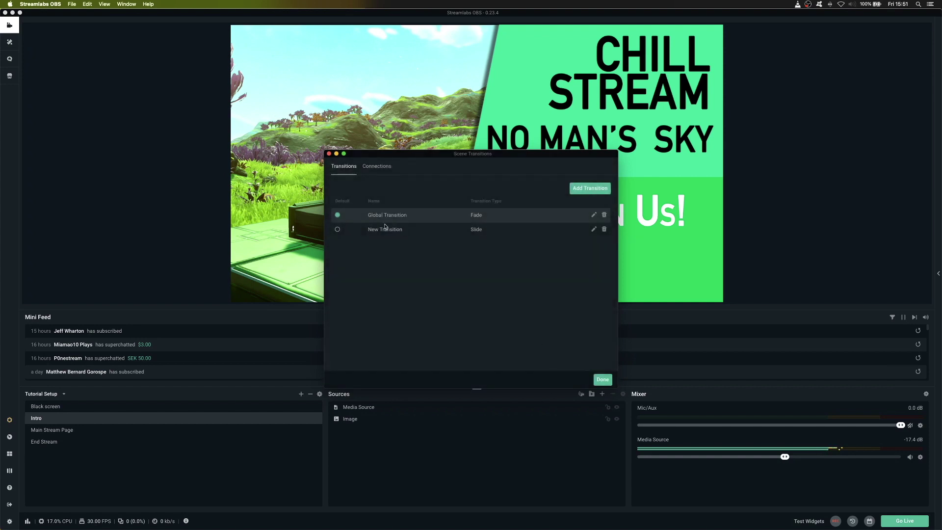
# Rename the new slide transition as "Slide".
pyautogui.click(594, 229)
pyautogui.tripleClick(467, 183)
pyautogui.write('Slide')
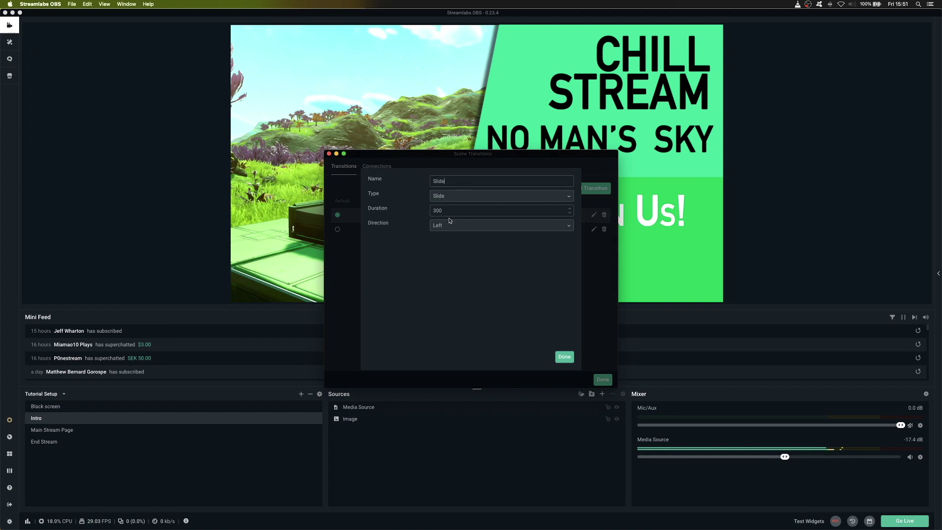
pyautogui.click(560, 359)
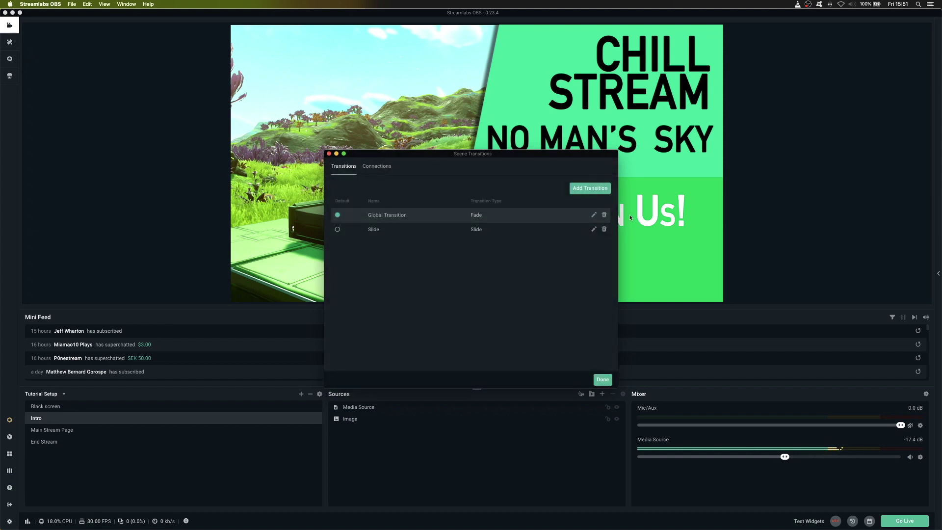
# Rename the Global Transition as "fade".
pyautogui.click(594, 216)
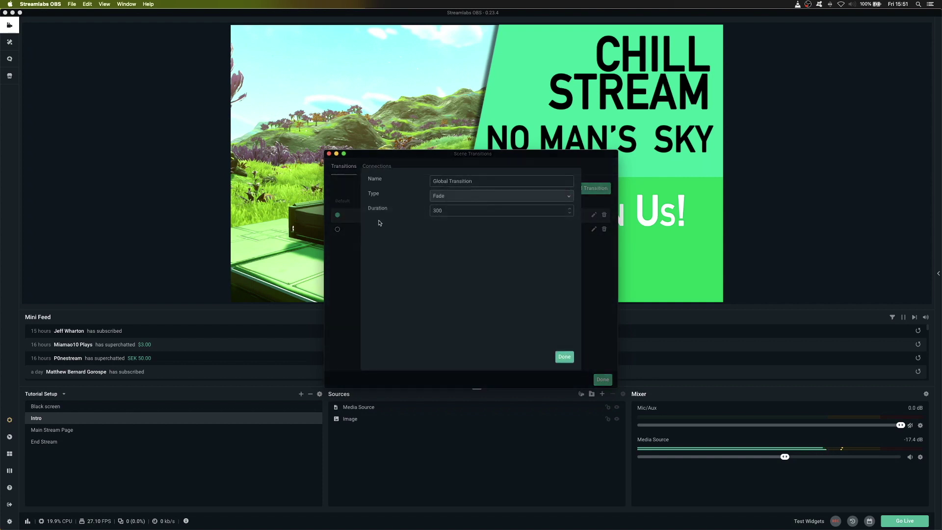
pyautogui.tripleClick(453, 184)
pyautogui.write('fade')
pyautogui.click(562, 357)
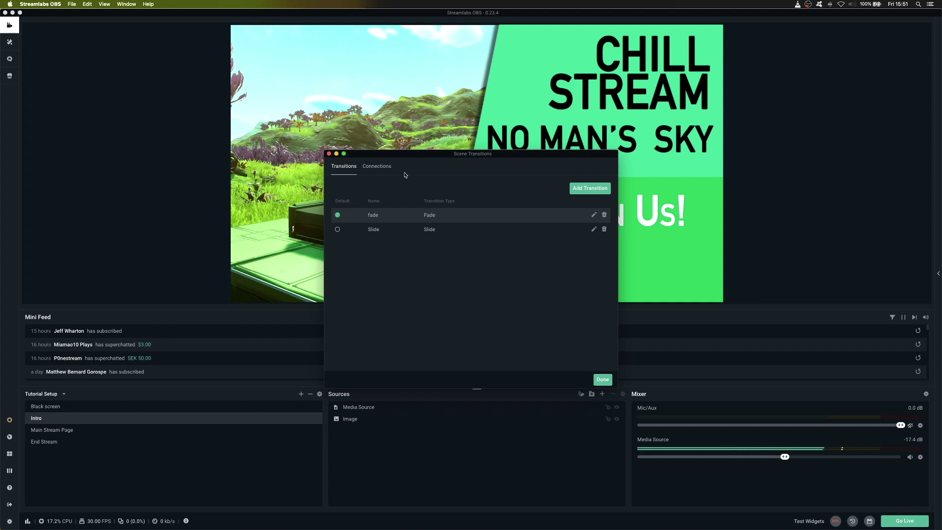
# Add a transition connection from Black screen to End Stream that uses the Slide transition.
pyautogui.click(377, 169)
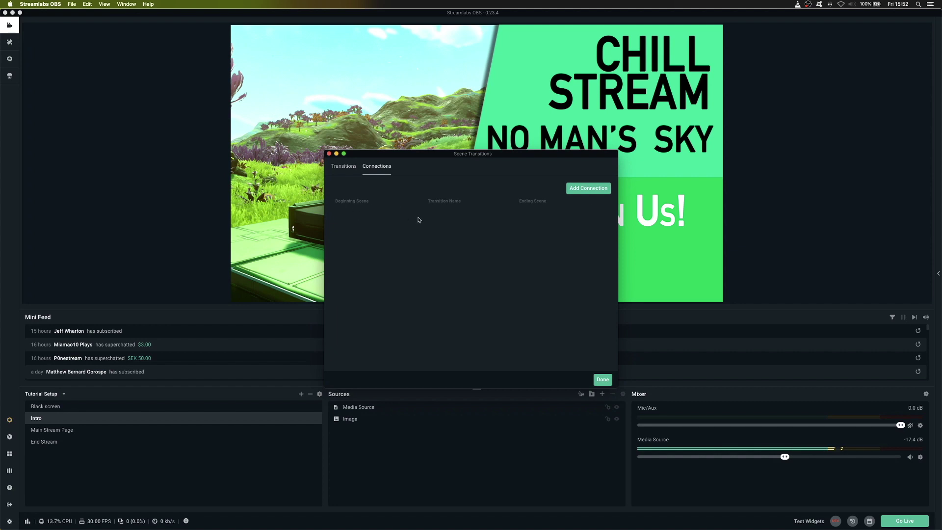
pyautogui.click(583, 192)
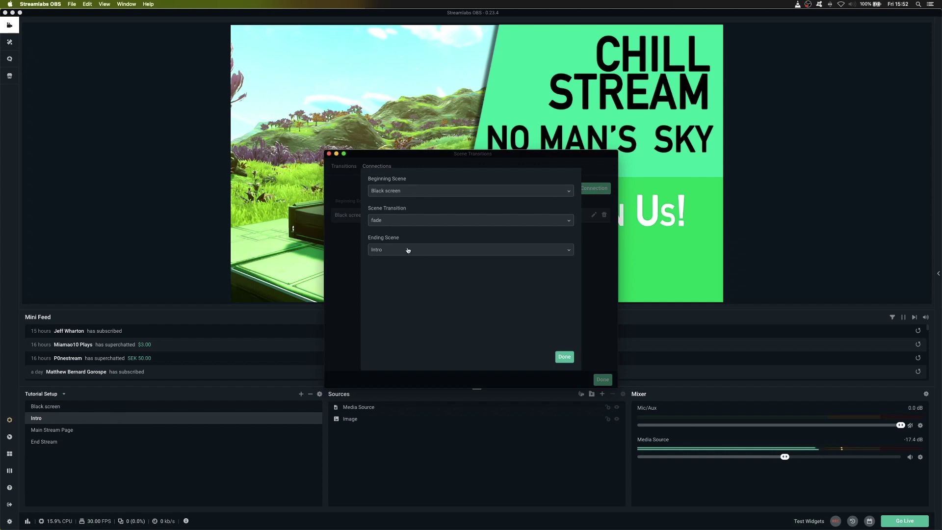
pyautogui.click(391, 252)
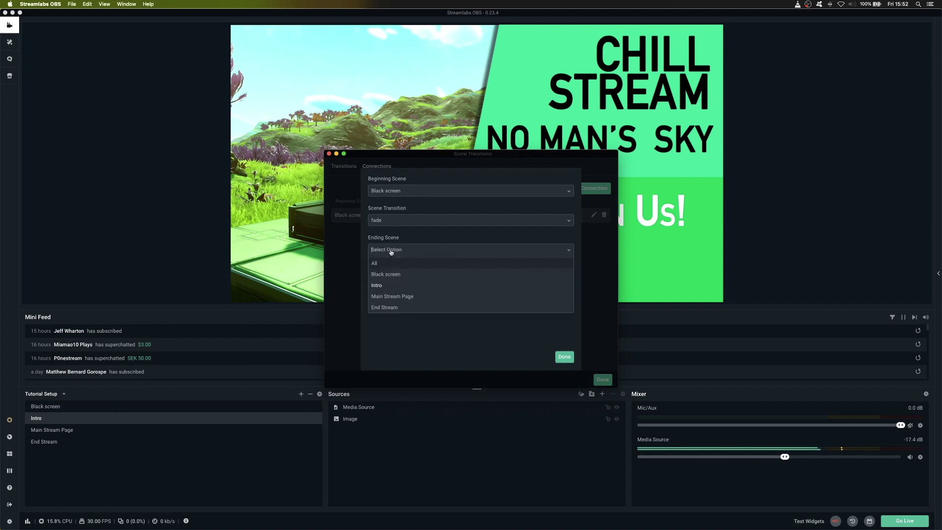
pyautogui.click(390, 307)
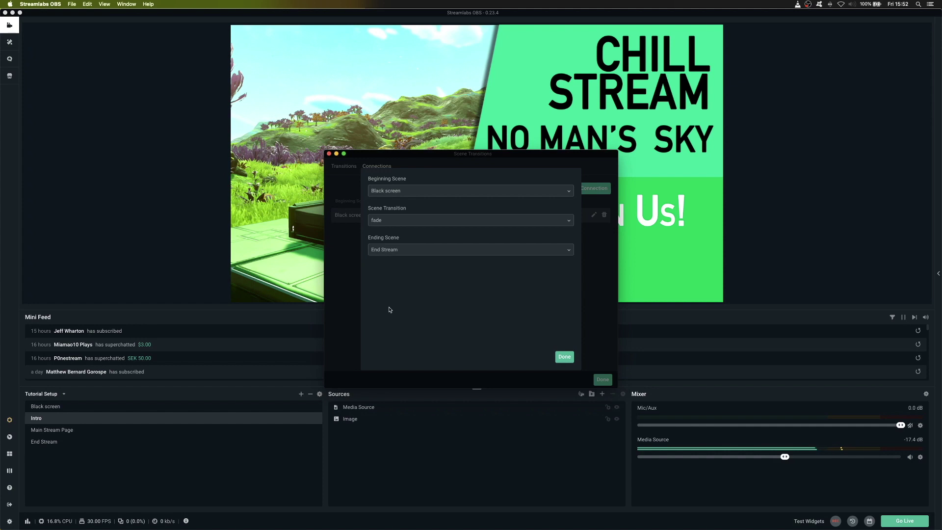
pyautogui.click(396, 224)
pyautogui.click(383, 244)
pyautogui.click(564, 357)
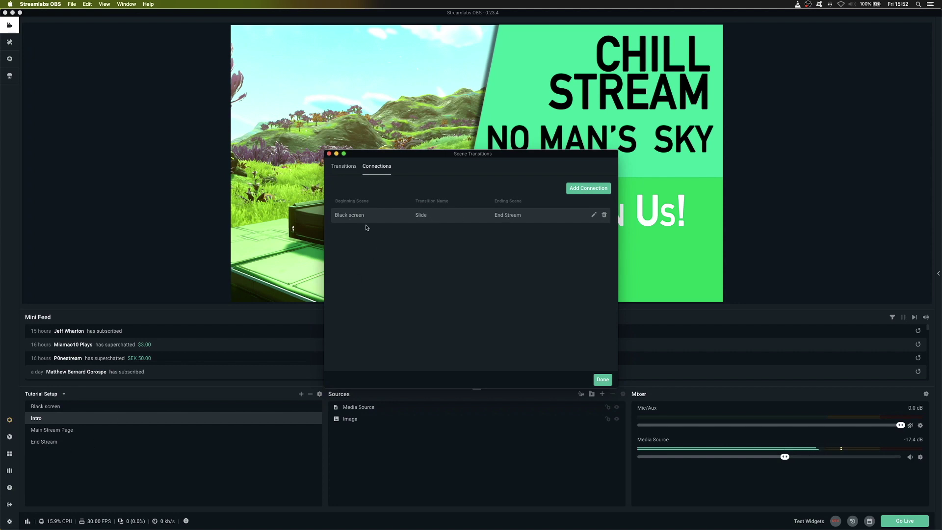
# Add a second connection from Black screen to Intro with the fade transition, and close the scene transition settings.
pyautogui.click(591, 190)
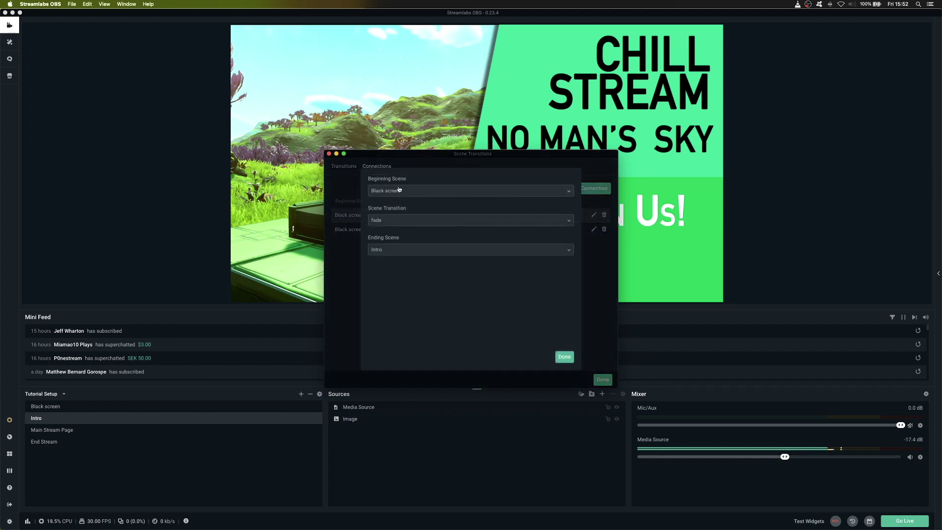
pyautogui.click(393, 251)
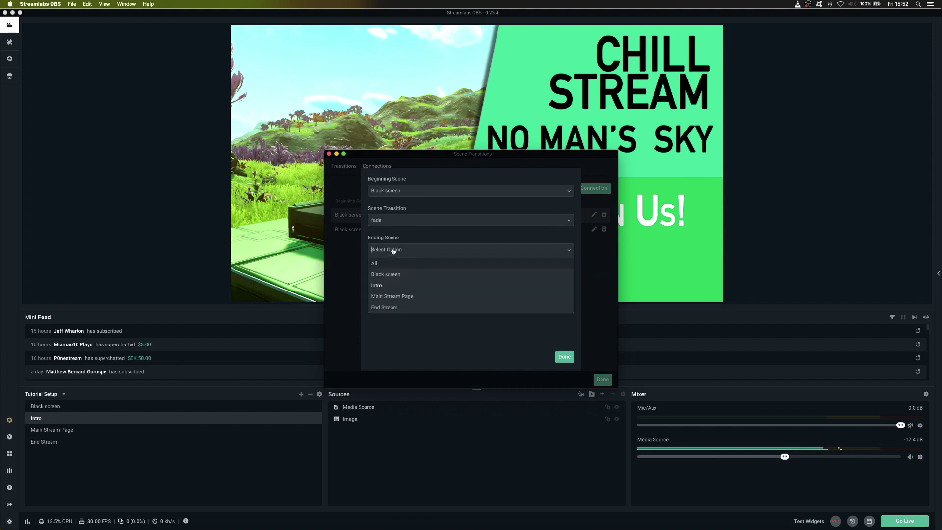
pyautogui.click(385, 285)
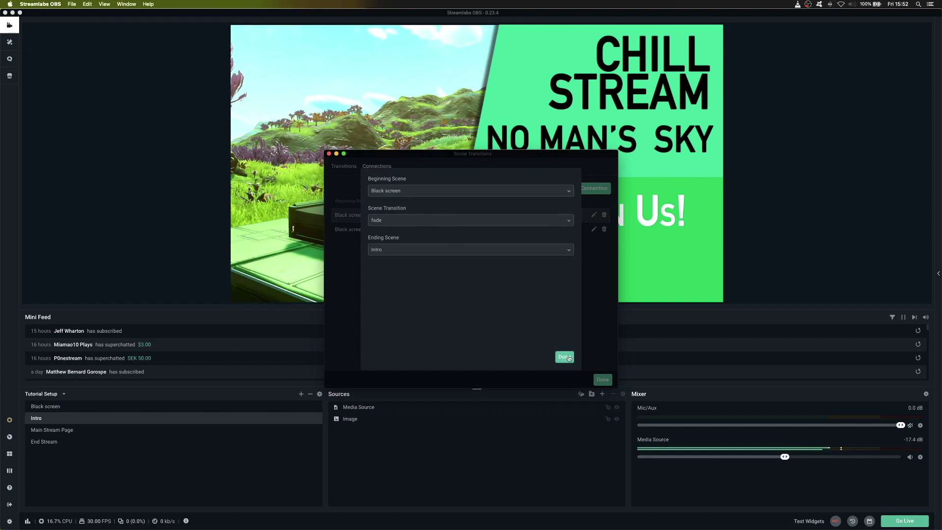
pyautogui.click(565, 357)
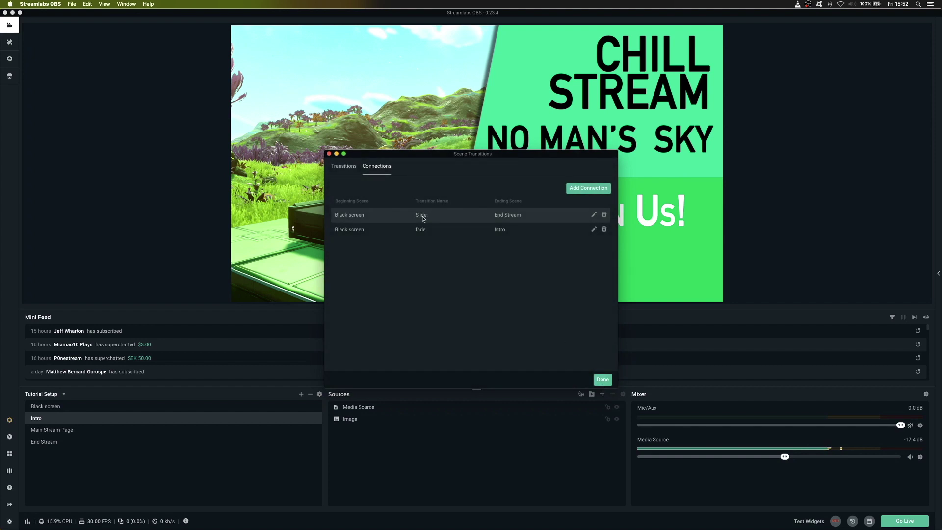
pyautogui.click(602, 380)
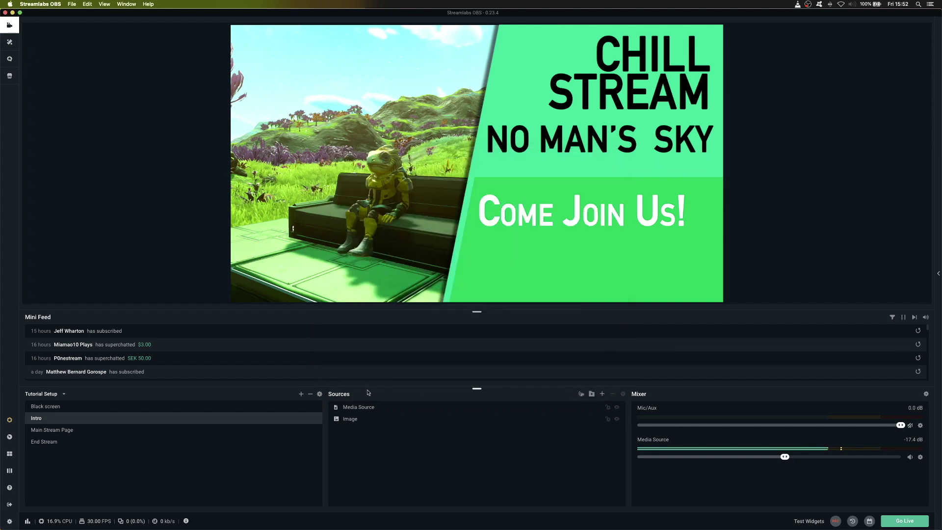
# Switch repeatedly between Black screen and End Stream, ending on Intro, to examine the connected slide and fade transitions.
pyautogui.click(43, 409)
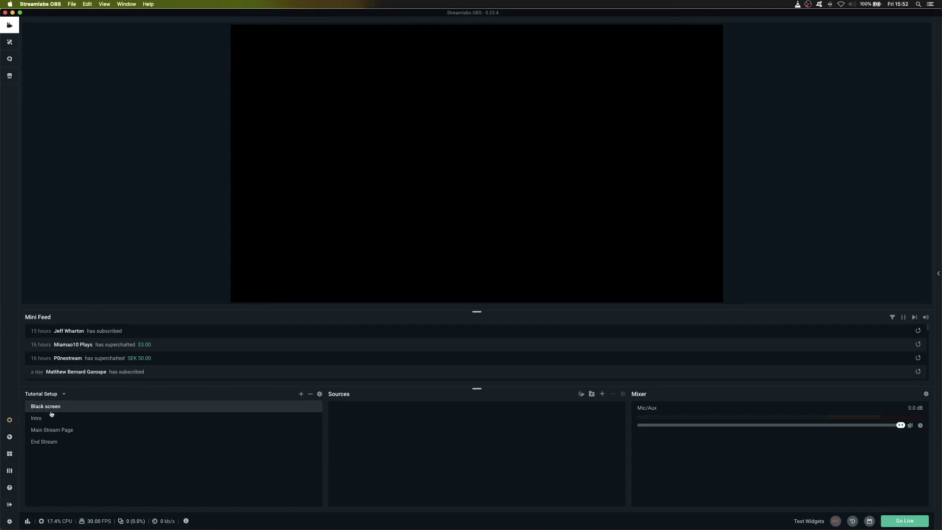
pyautogui.click(46, 442)
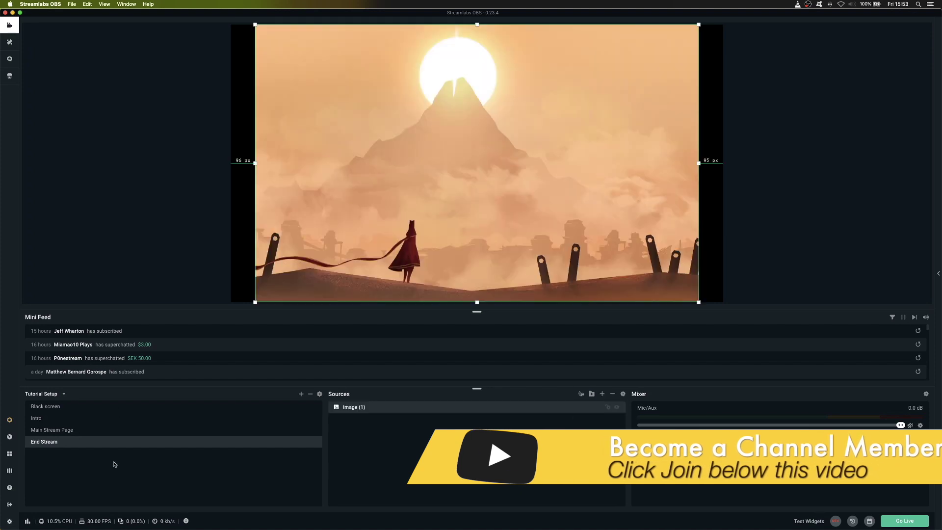
pyautogui.click(44, 406)
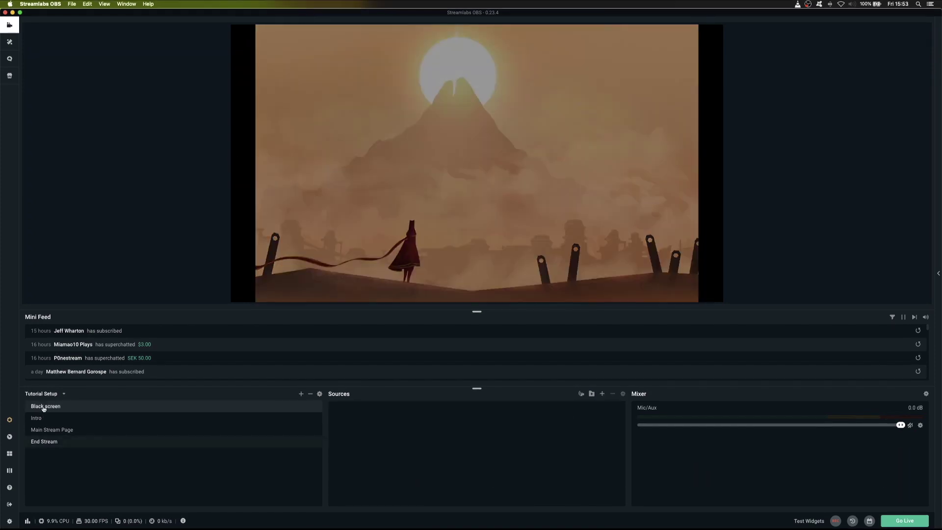
pyautogui.click(42, 438)
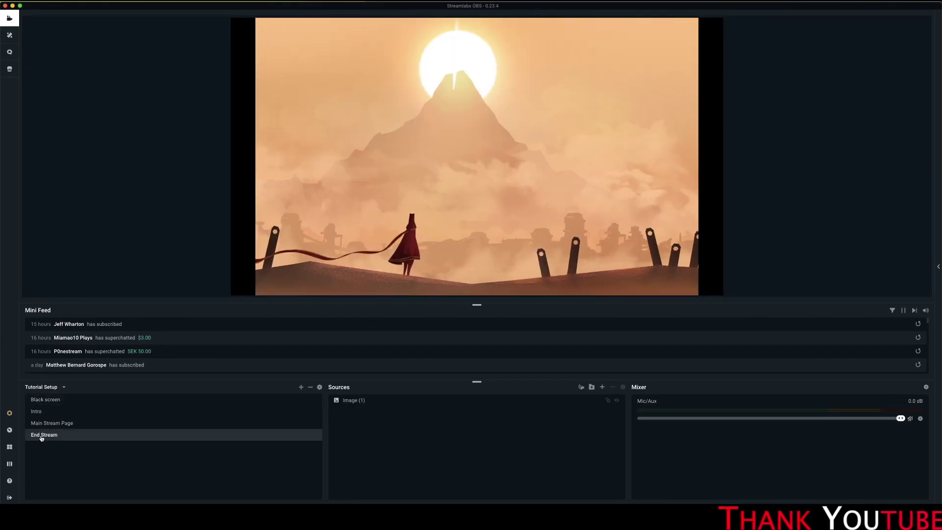
pyautogui.click(43, 399)
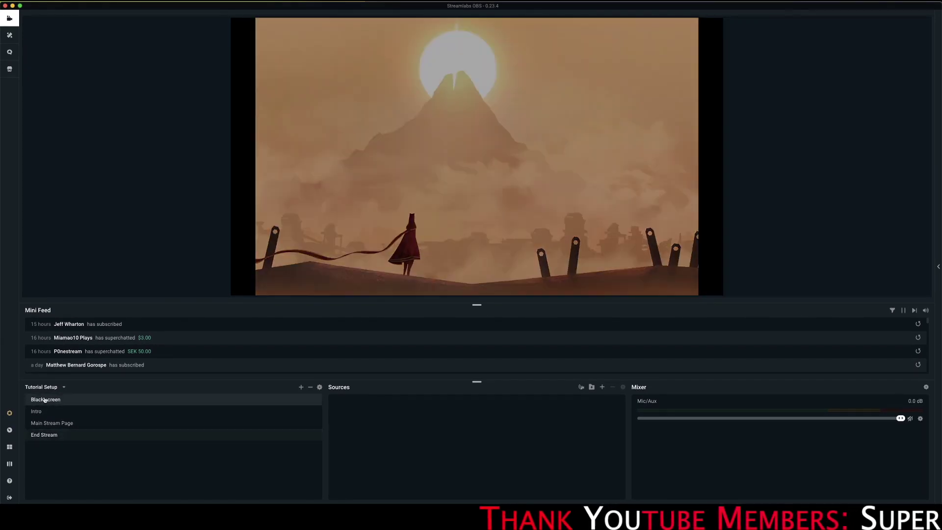
pyautogui.click(36, 412)
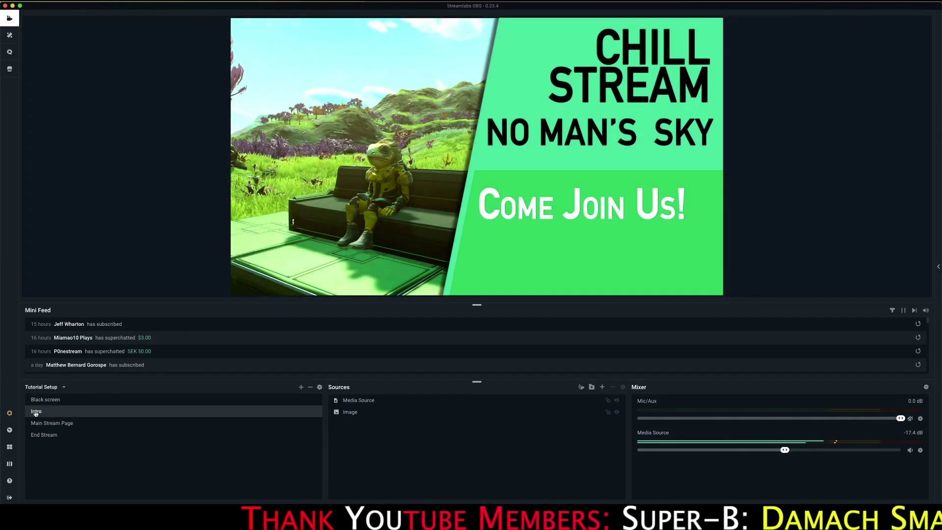